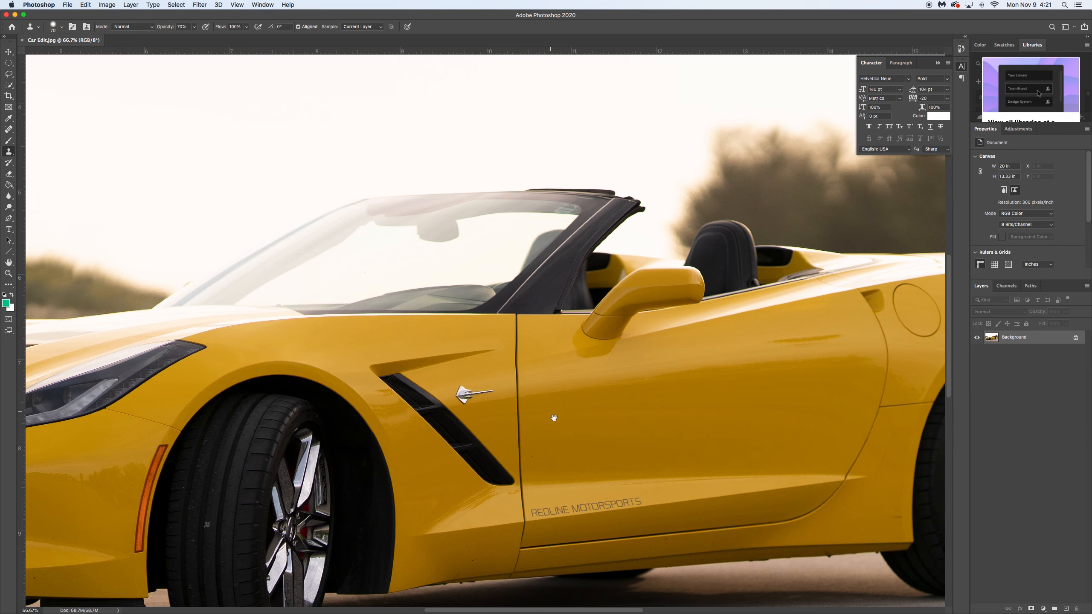
# - Remove the REDLINE MOTORSPORTS lettering from the lower door with the content-aware Spot Healing Brush
pyautogui.scroll(-5, 508, 388)
pyautogui.hscroll(3, 509, 388)
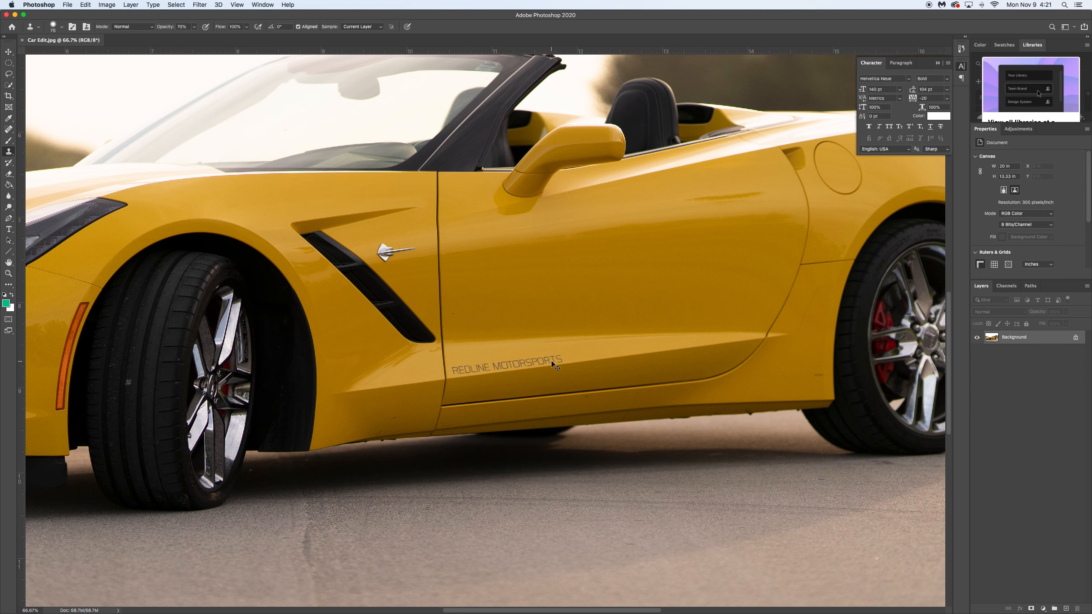
pyautogui.press('super+plus')
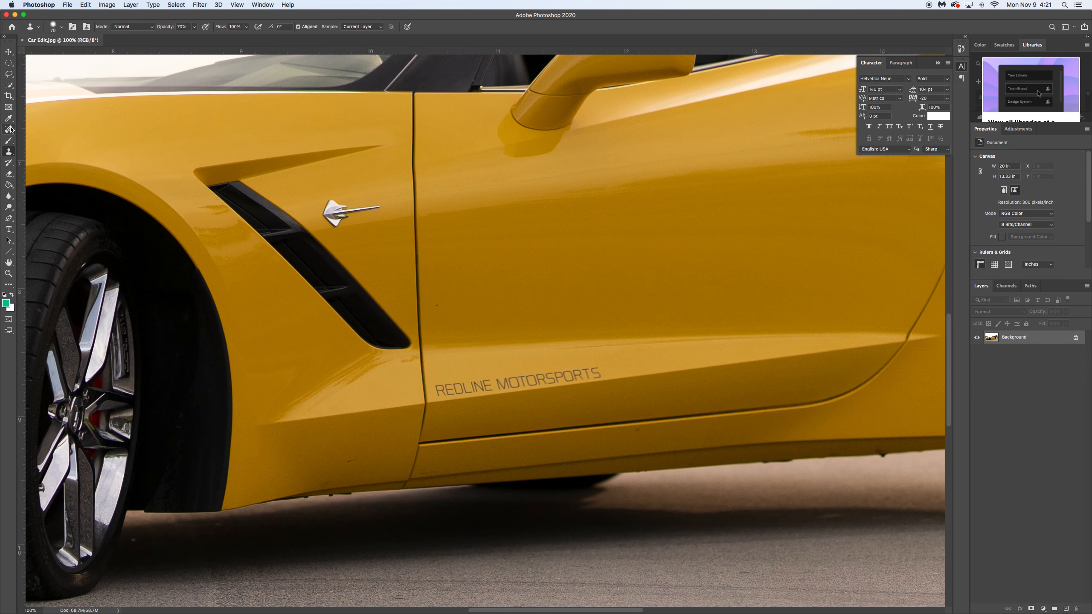
pyautogui.click(8, 130)
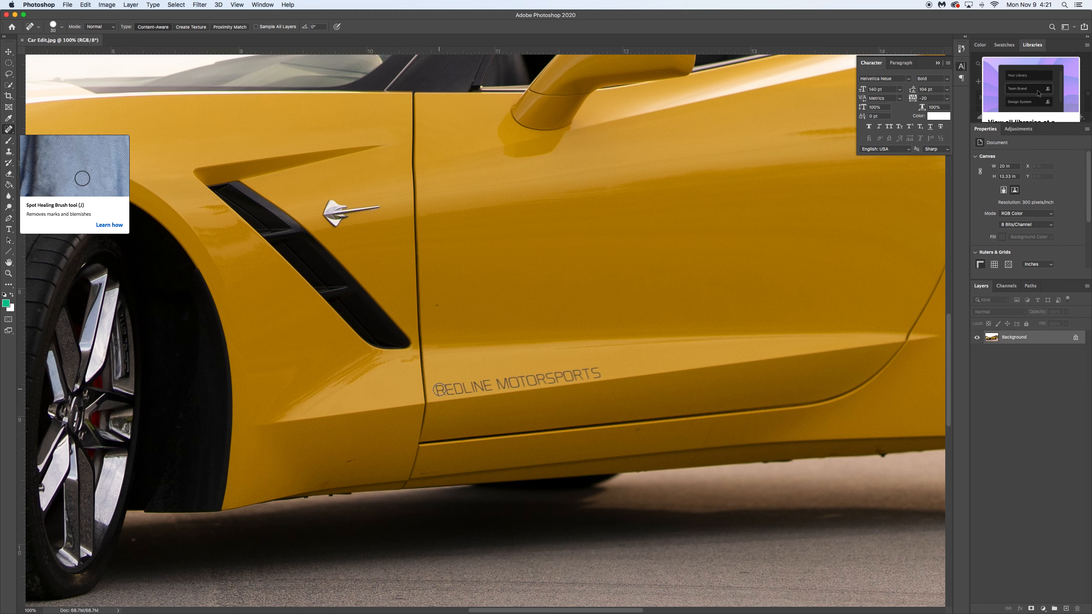
pyautogui.press(']')
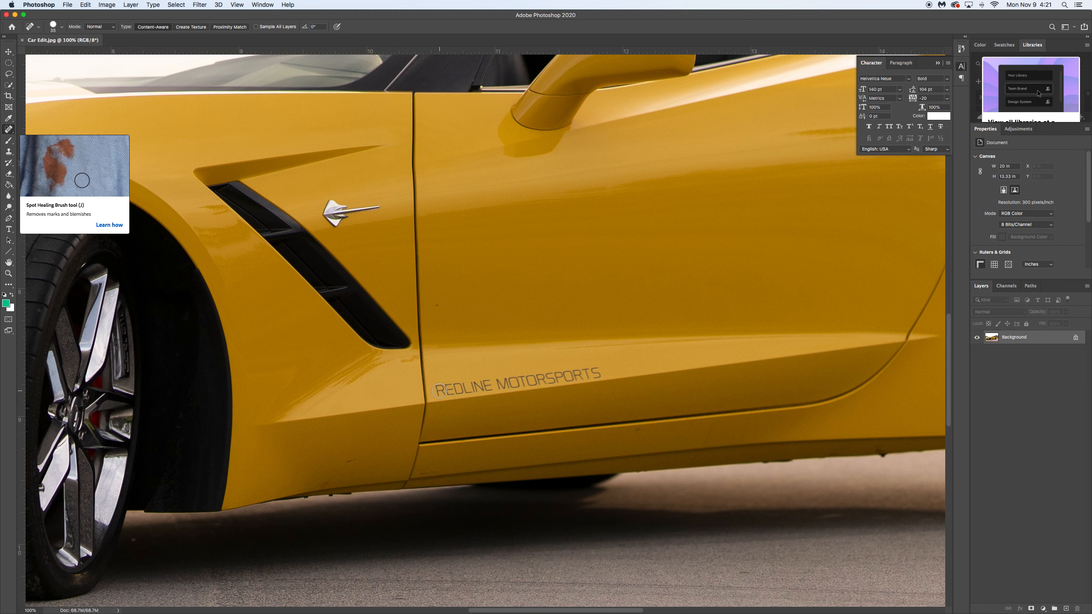
pyautogui.moveTo(439, 391); pyautogui.dragTo(600, 371)
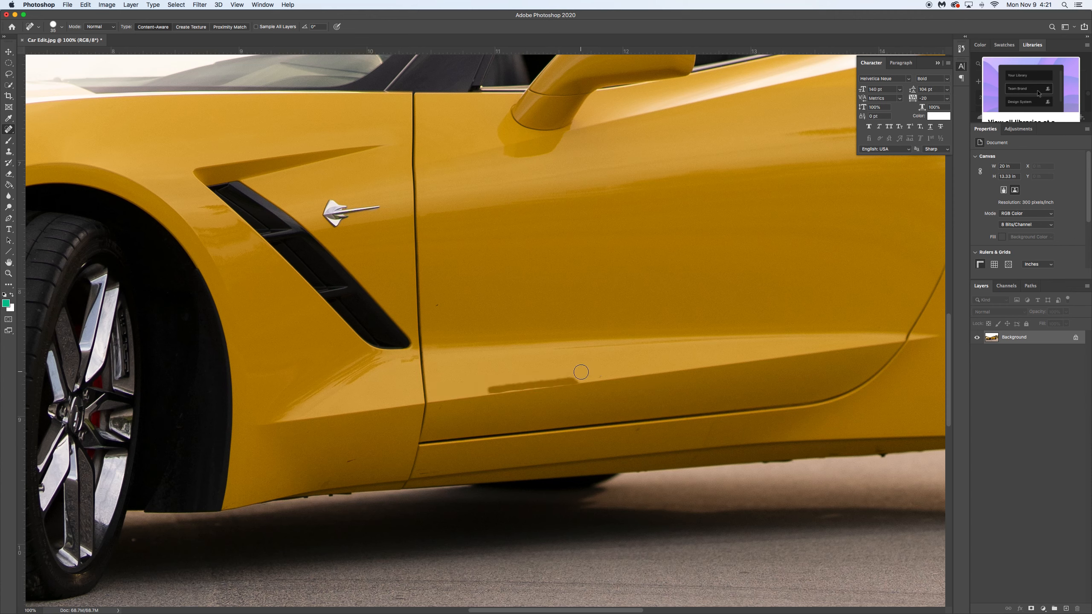
# - Clone clean paint from the neighbouring door crease over the leftover dark smudge with the Clone Stamp at 100% opacity
pyautogui.click(8, 153)
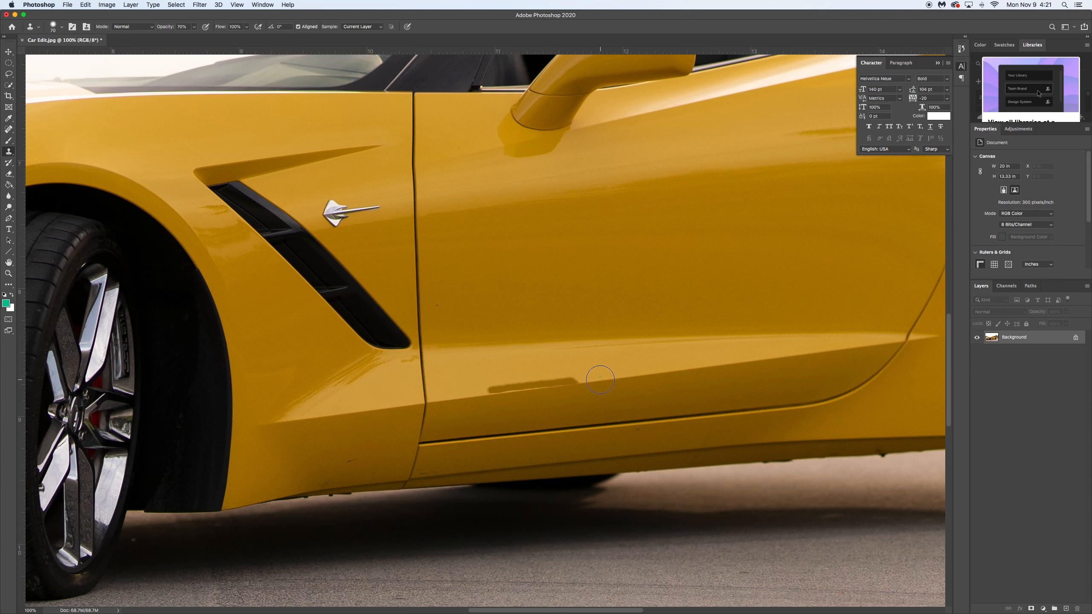
pyautogui.keyDown('alt'); pyautogui.click(614, 378); pyautogui.keyUp('alt')
pyautogui.moveTo(570, 386); pyautogui.dragTo(544, 390)
pyautogui.click(194, 27)
pyautogui.moveTo(195, 37); pyautogui.dragTo(223, 41)
pyautogui.press('super+z')
pyautogui.moveTo(578, 385); pyautogui.dragTo(491, 391)
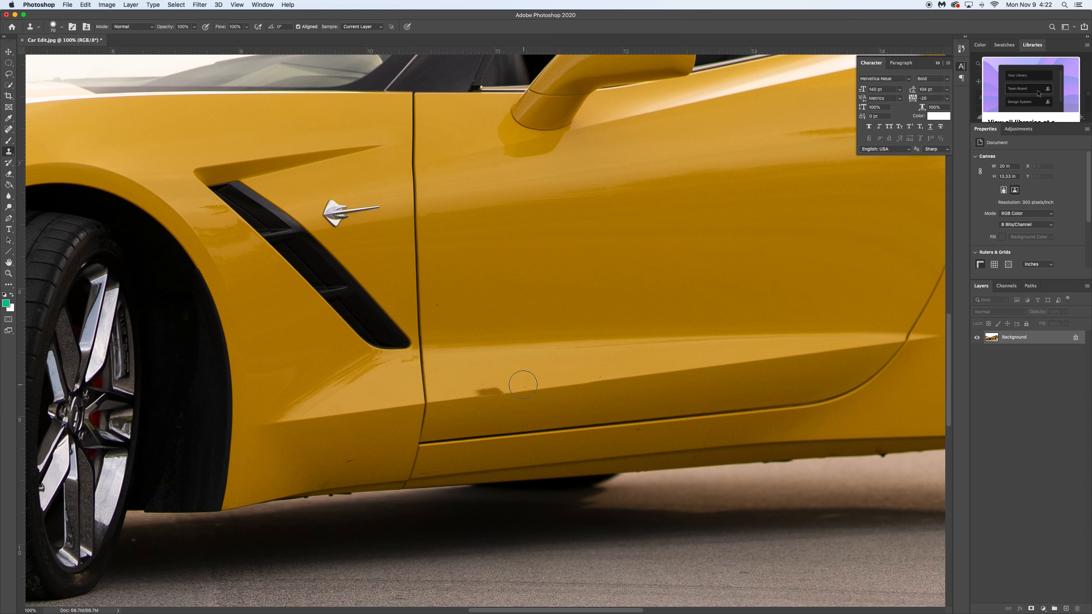
pyautogui.press('super+z')
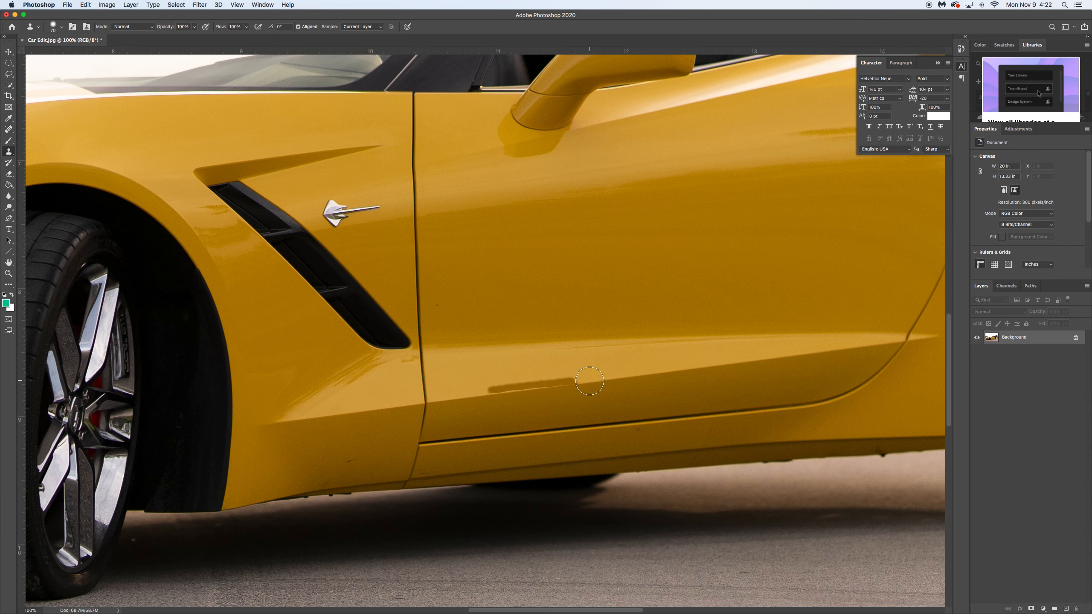
pyautogui.moveTo(590, 380); pyautogui.dragTo(487, 382)
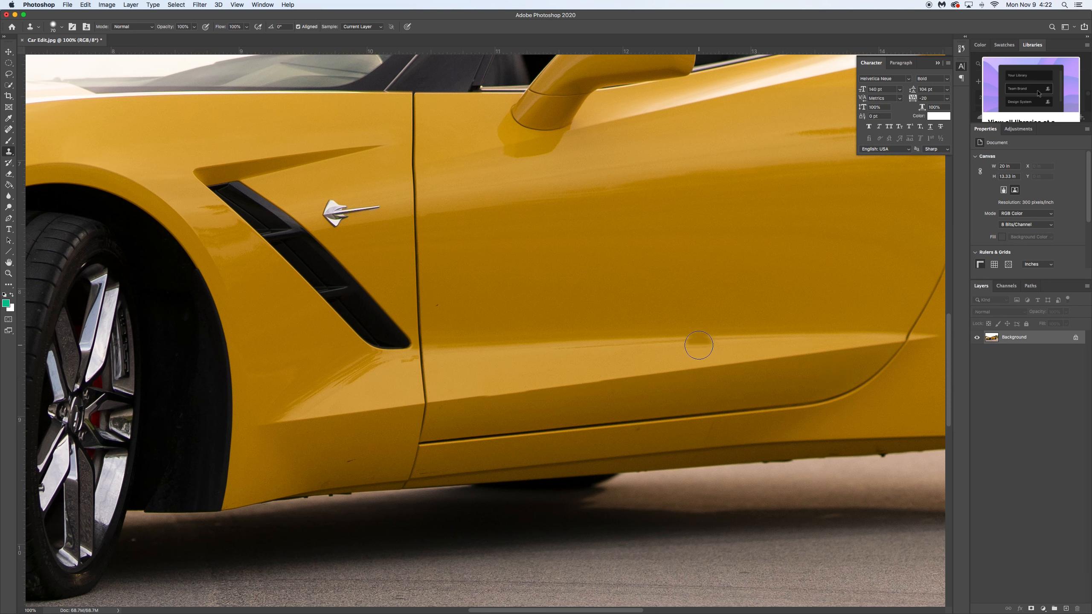
# - Heal the small spot on the sill below the door and the dark mark ahead of the rear wheel
pyautogui.press('super+minus')
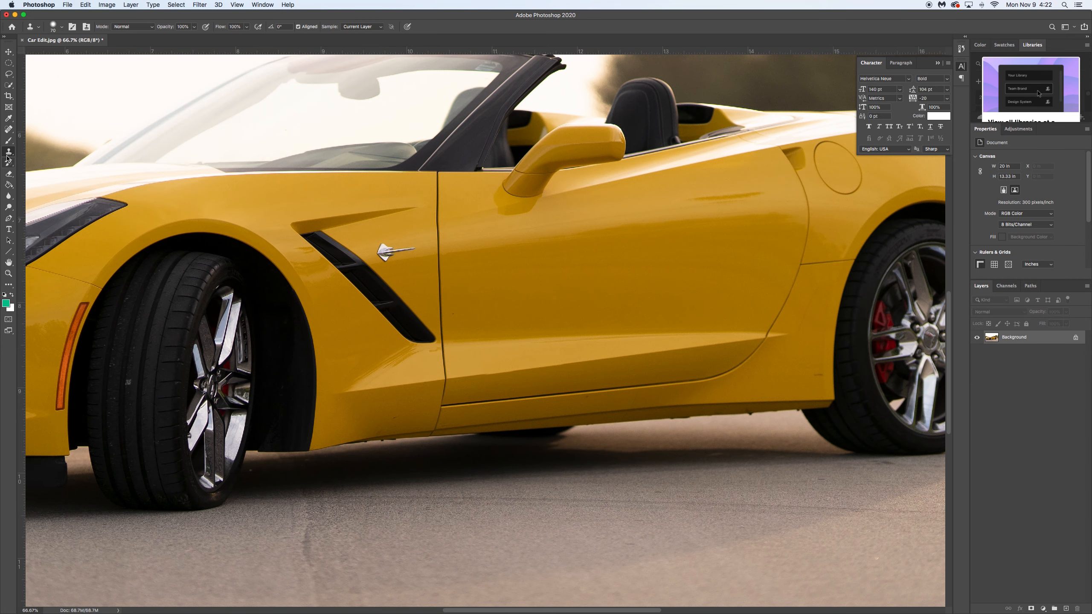
pyautogui.click(9, 129)
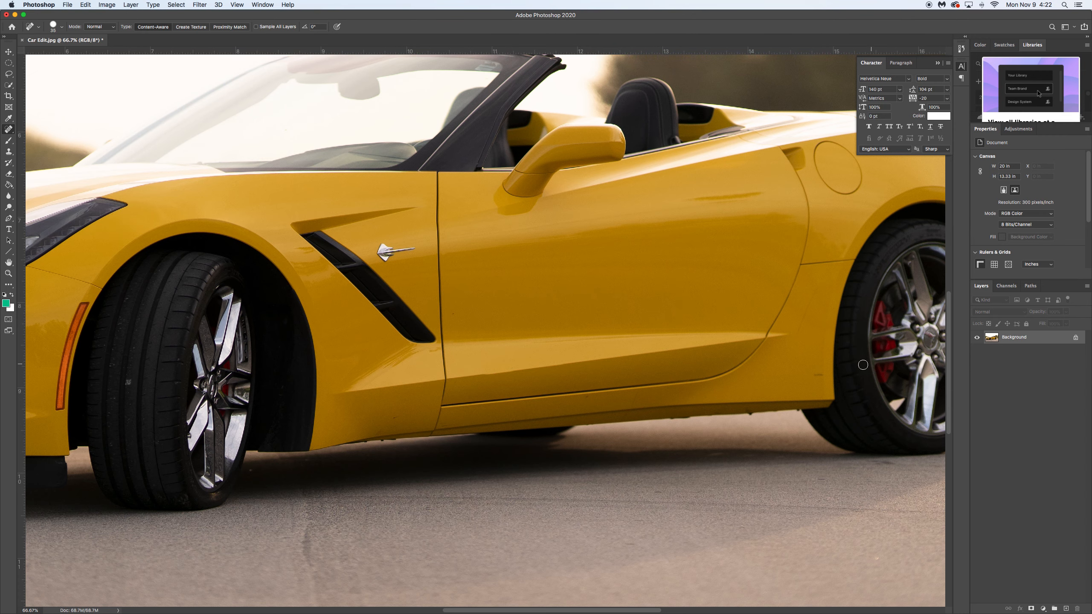
pyautogui.press('super+plus')
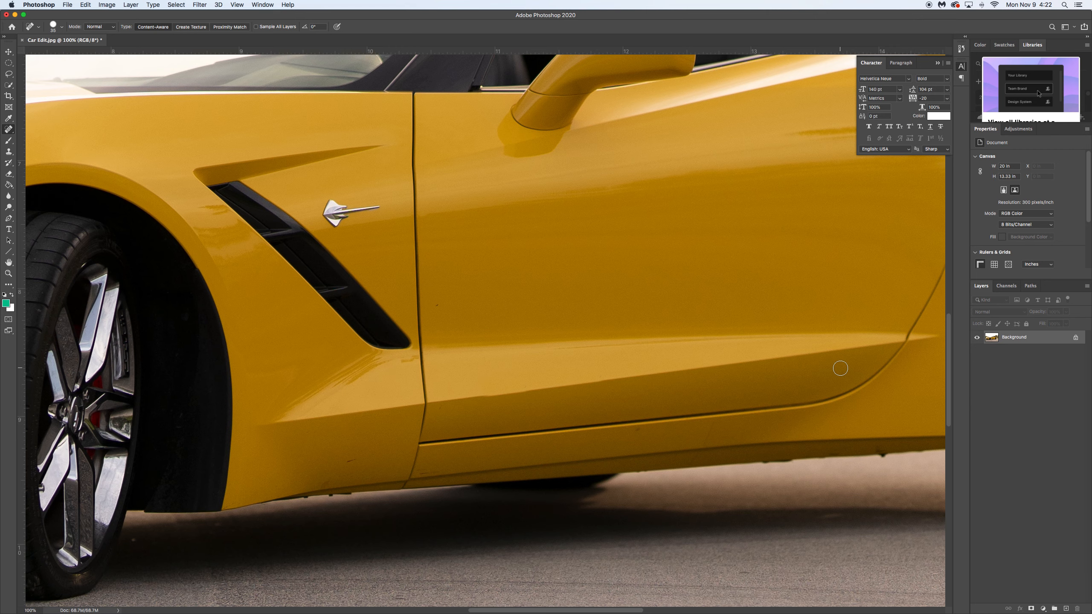
pyautogui.hscroll(3, 639, 432)
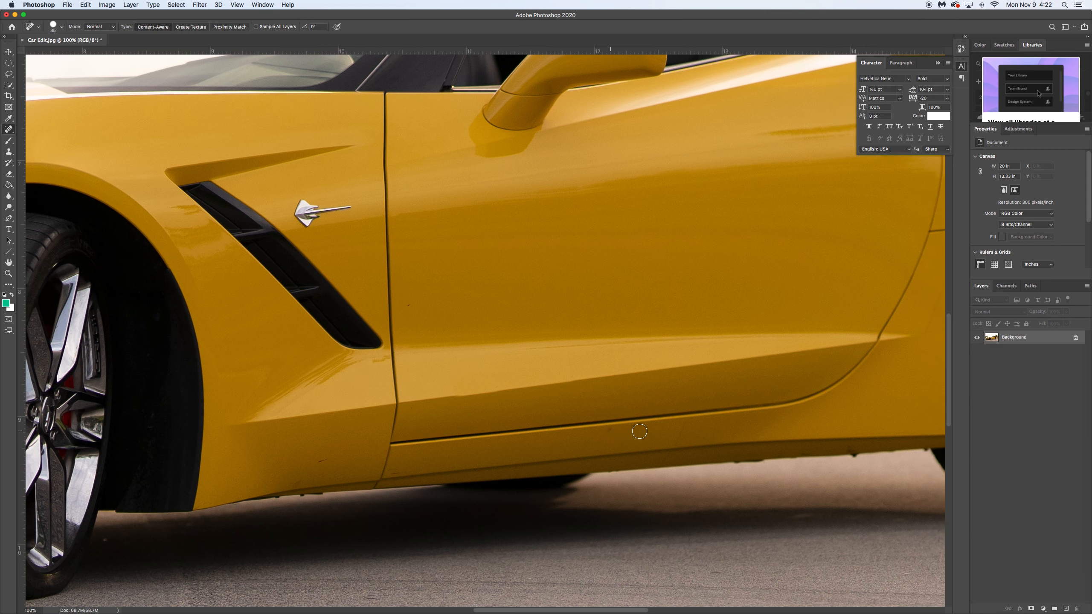
pyautogui.hscroll(9, 639, 432)
pyautogui.press('[')
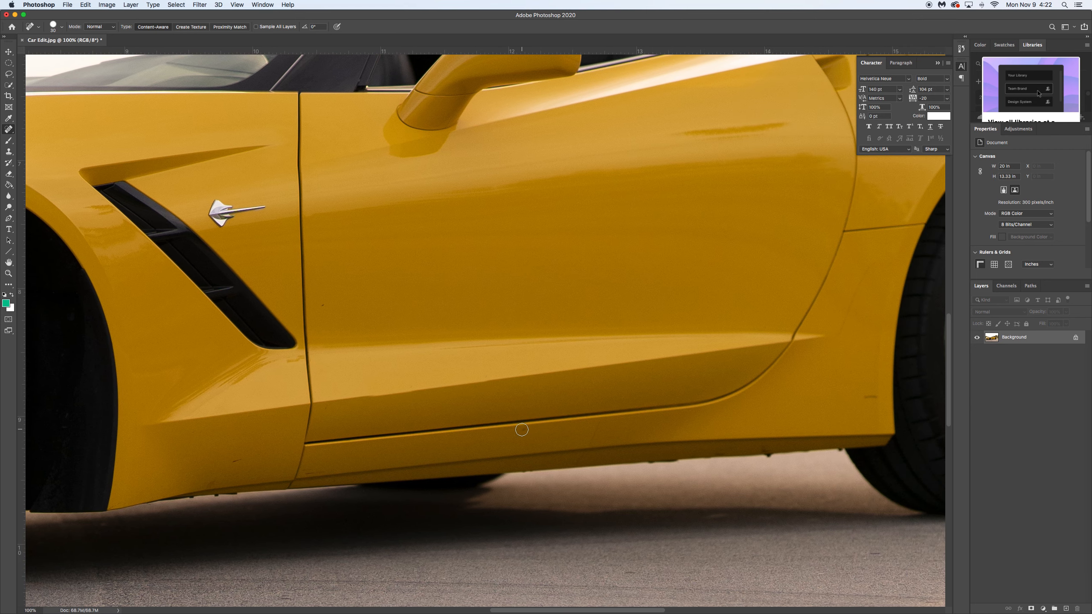
pyautogui.press('[')
pyautogui.click(523, 430)
pyautogui.press(']')
pyautogui.press(']')
pyautogui.press(']')
pyautogui.click(872, 398)
# - Heal the dark speck near the door's front edge and the small scratch on the lower front fender
pyautogui.press('[')
pyautogui.press('[')
pyautogui.press('[')
pyautogui.click(322, 305)
pyautogui.press(']')
pyautogui.press(']')
pyautogui.press(']')
pyautogui.click(238, 461)
# - Heal the blemish in the door's lower front corner and the marks along the sill's bottom edge beneath it
pyautogui.press('[')
pyautogui.press('[')
pyautogui.click(326, 408)
pyautogui.press('[')
pyautogui.press('[')
pyautogui.moveTo(307, 473); pyautogui.dragTo(327, 472)
# - Heal the two small specks on the lower front bumper between the grille and the front wheel
pyautogui.press(']')
pyautogui.moveTo(431, 268); pyautogui.dragTo(661, 288)
pyautogui.moveTo(359, 307); pyautogui.dragTo(566, 292)
pyautogui.moveTo(166, 328); pyautogui.dragTo(395, 302)
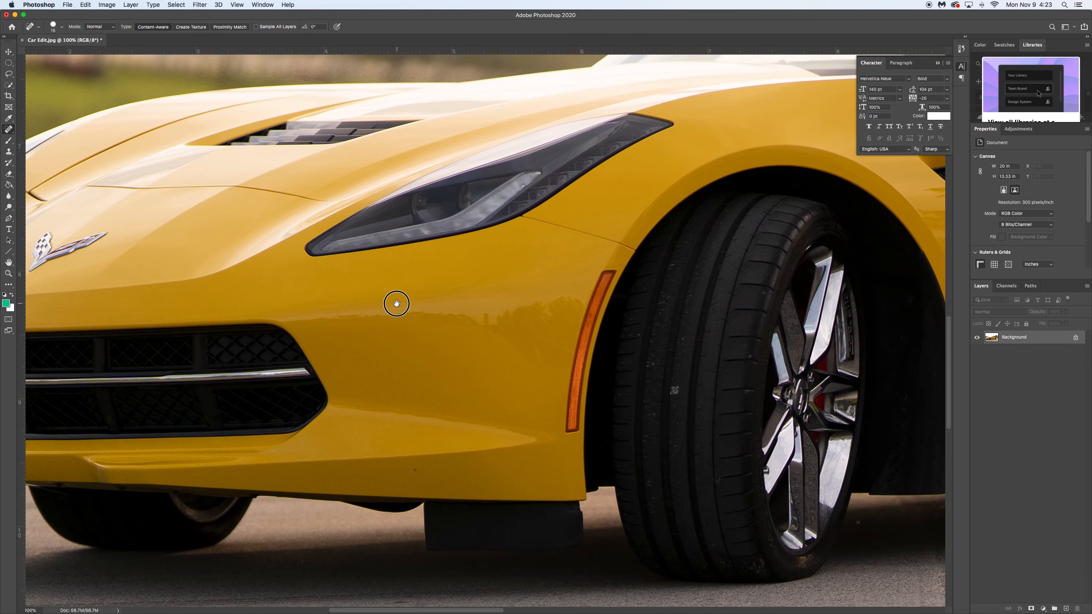
pyautogui.moveTo(139, 347); pyautogui.dragTo(264, 318)
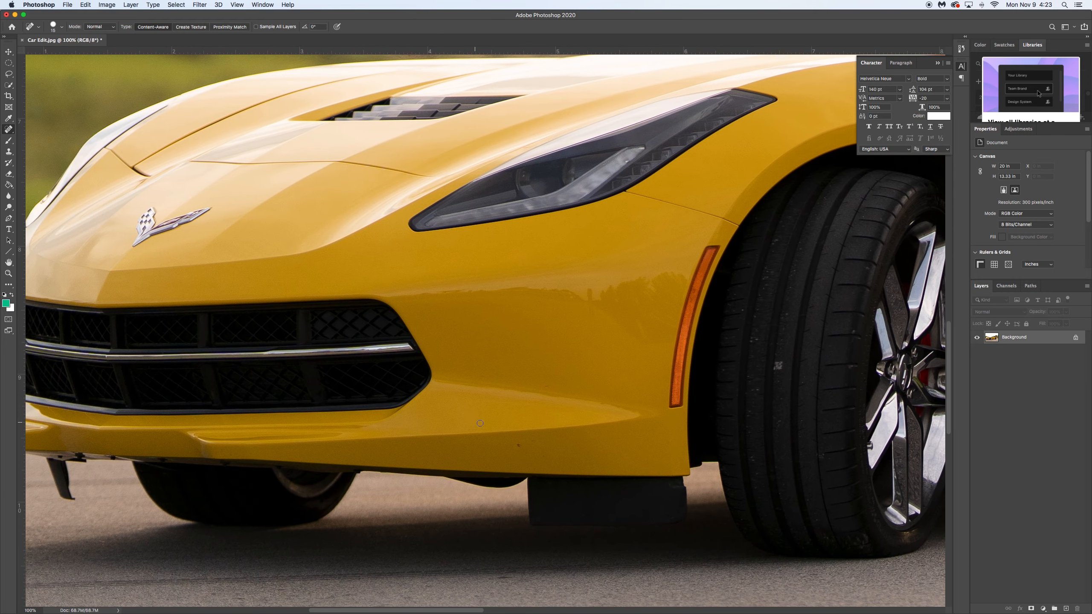
pyautogui.press(']')
pyautogui.click(518, 446)
pyautogui.click(549, 450)
# - Examine the hood, windshield, fender and door for remaining blemishes, and review the whole photo
pyautogui.moveTo(456, 357); pyautogui.dragTo(336, 509)
pyautogui.moveTo(631, 343); pyautogui.dragTo(283, 434)
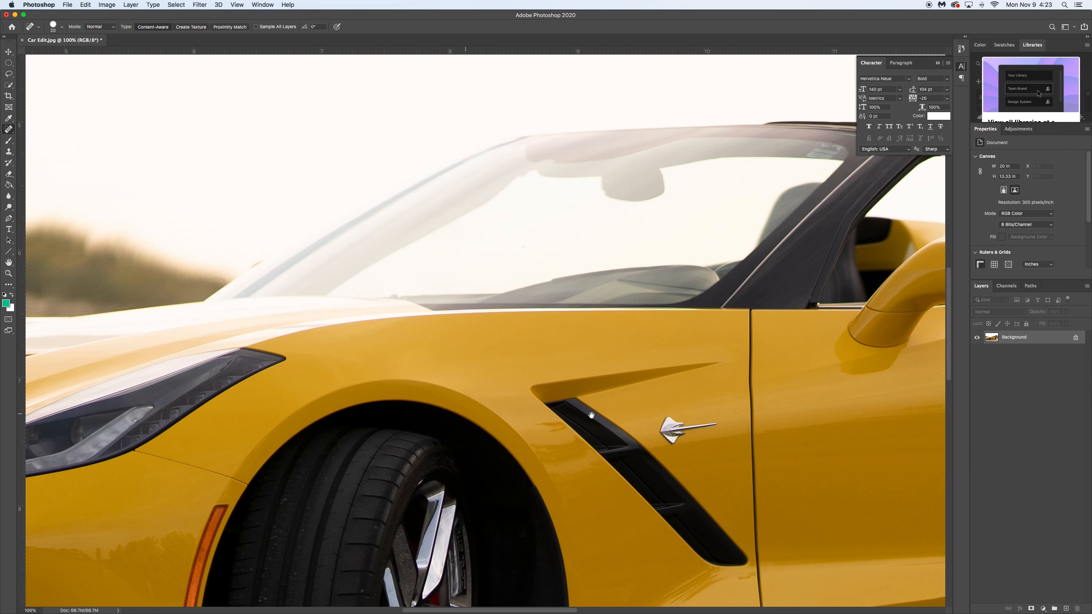
pyautogui.moveTo(668, 424); pyautogui.dragTo(385, 397)
pyautogui.moveTo(831, 378); pyautogui.dragTo(514, 385)
pyautogui.moveTo(474, 308); pyautogui.dragTo(468, 302)
pyautogui.press('super+minus')
pyautogui.press('super+minus')
pyautogui.press('super+minus')
pyautogui.press('super+minus')
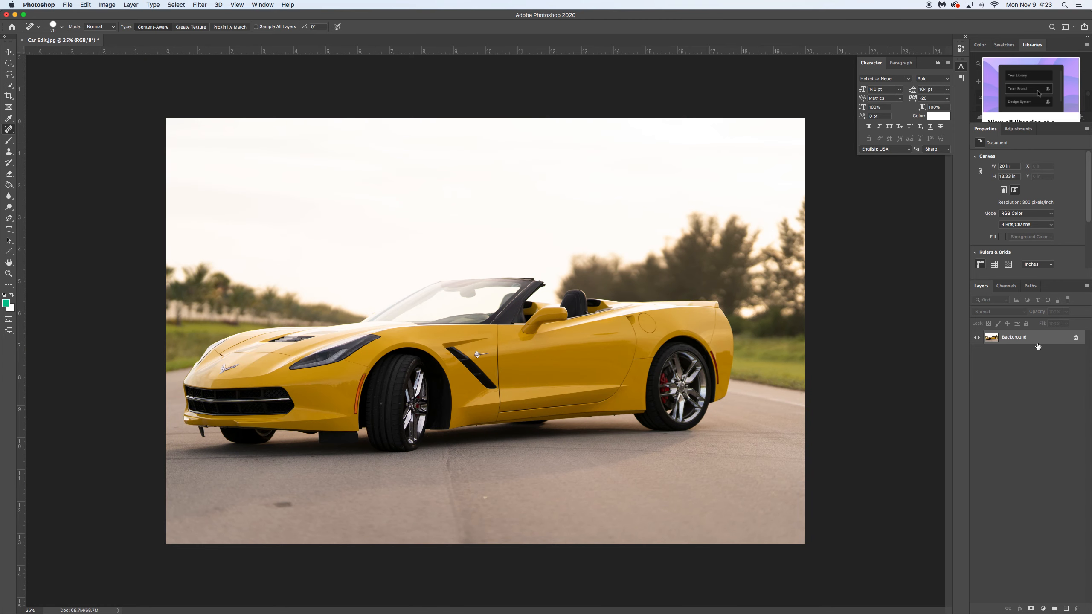
# - Add a Curves adjustment layer and shape an RGB S-curve that darkens the shadows and lifts the midtones and highlights
pyautogui.click(1045, 612)
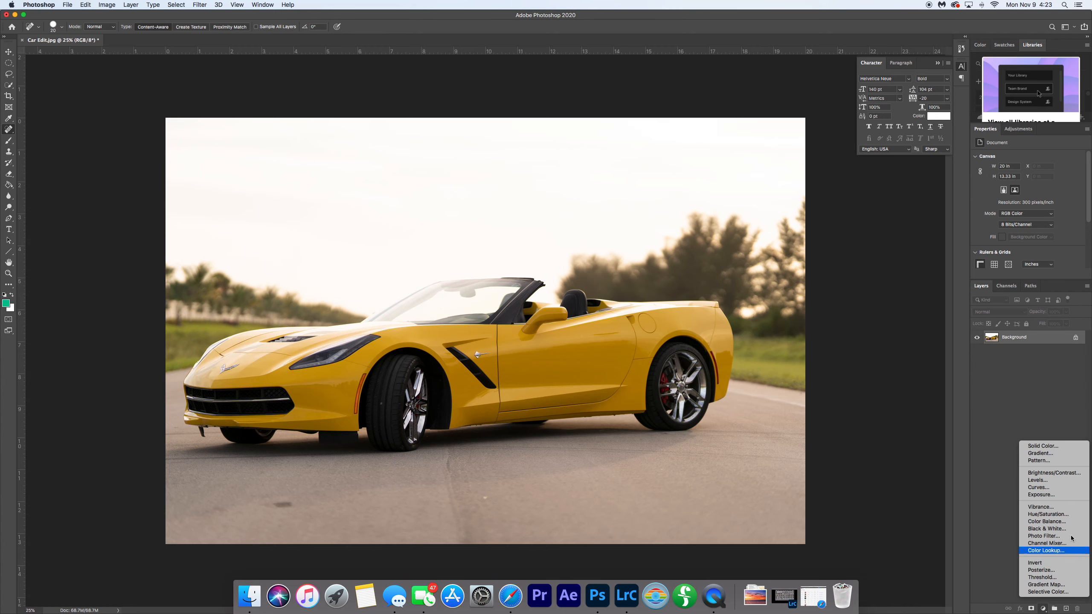
pyautogui.click(1070, 488)
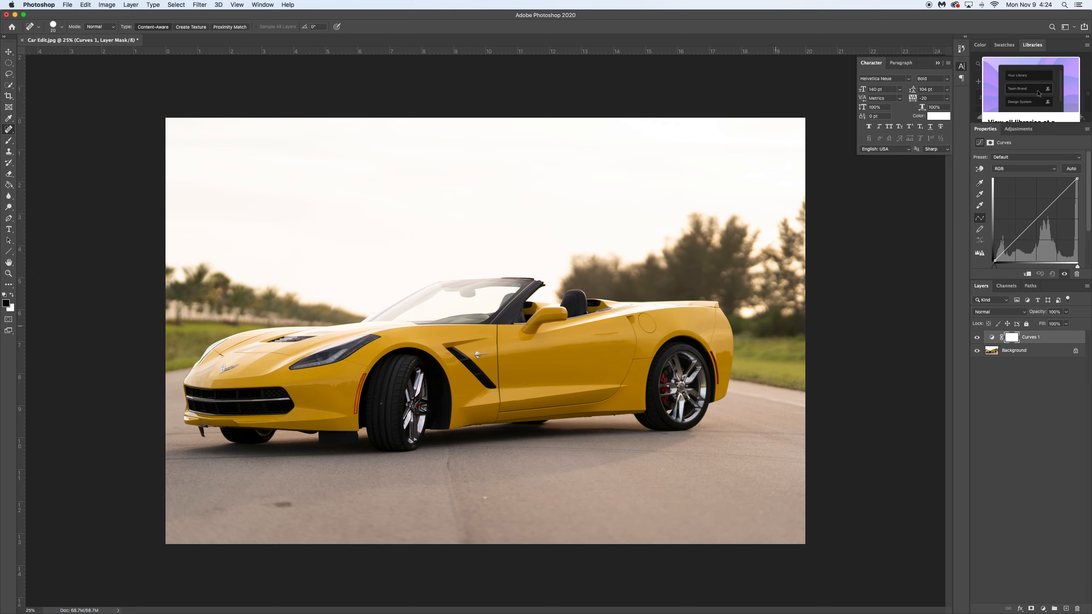
pyautogui.click(1013, 242)
pyautogui.moveTo(1014, 242); pyautogui.dragTo(1016, 248)
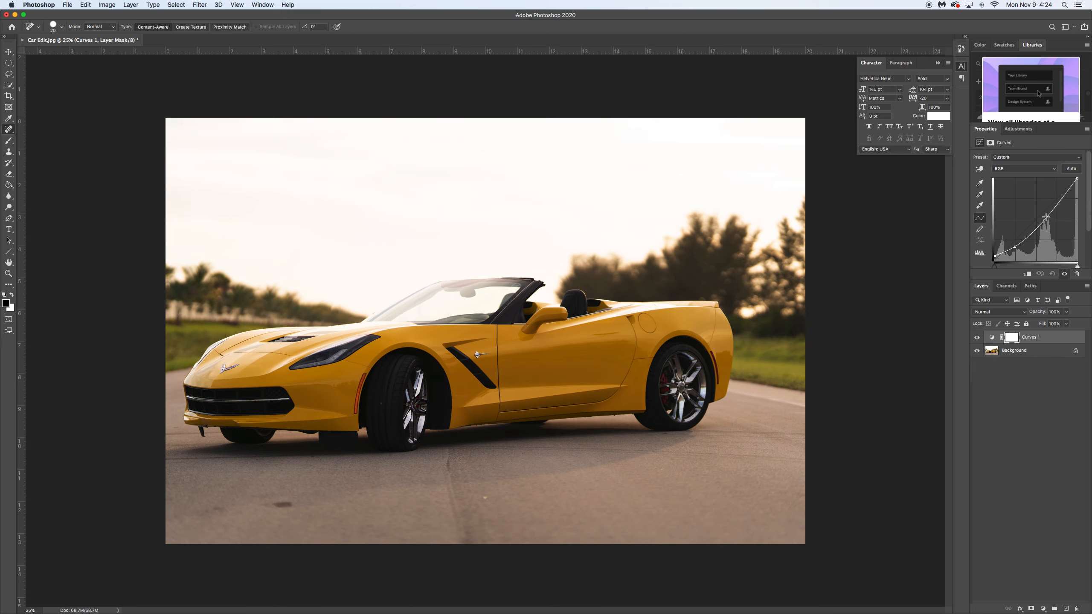
pyautogui.moveTo(1040, 226); pyautogui.dragTo(1038, 221)
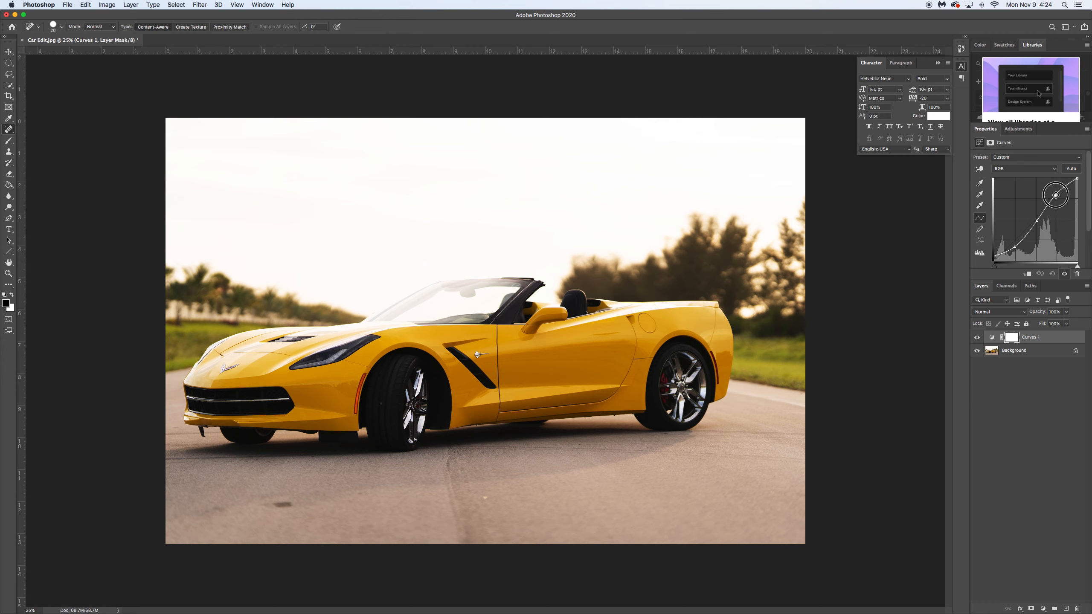
# - Compare the photo with and without the Curves adjustment, leaving the adjustment layer visible
pyautogui.click(978, 338)
pyautogui.click(979, 338)
pyautogui.click(979, 338)
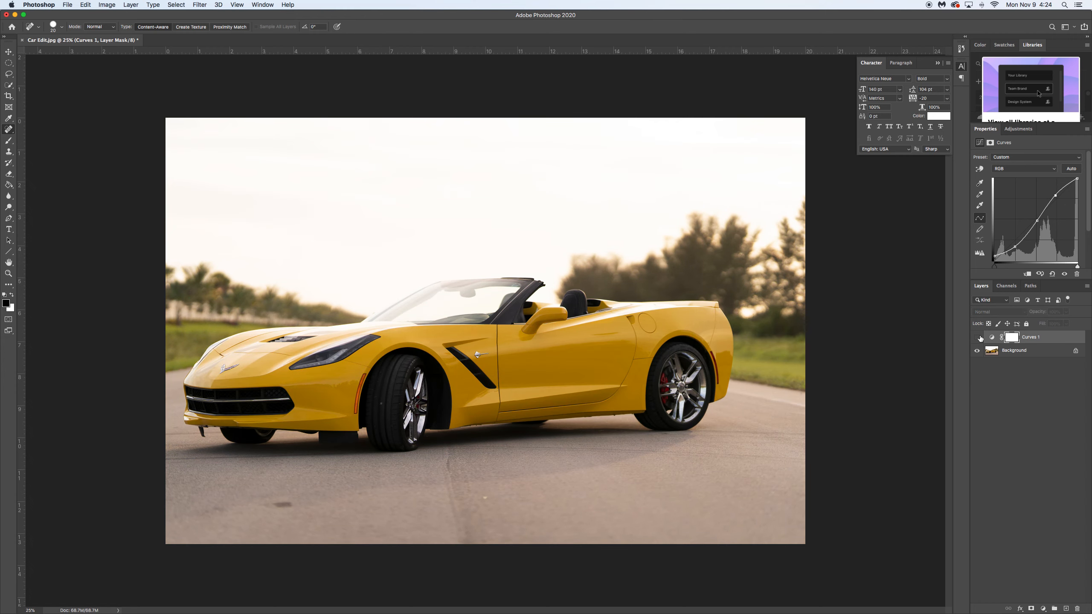
pyautogui.click(979, 338)
pyautogui.click(979, 338)
pyautogui.click(979, 338)
pyautogui.click(979, 338)
pyautogui.click(979, 338)
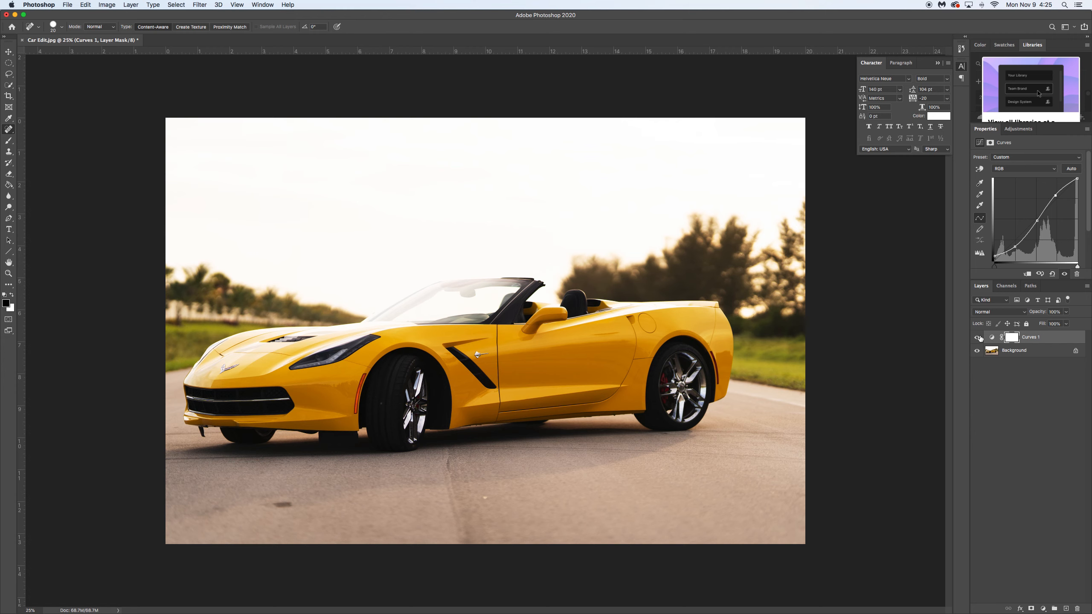
pyautogui.click(979, 338)
pyautogui.click(979, 337)
pyautogui.click(978, 338)
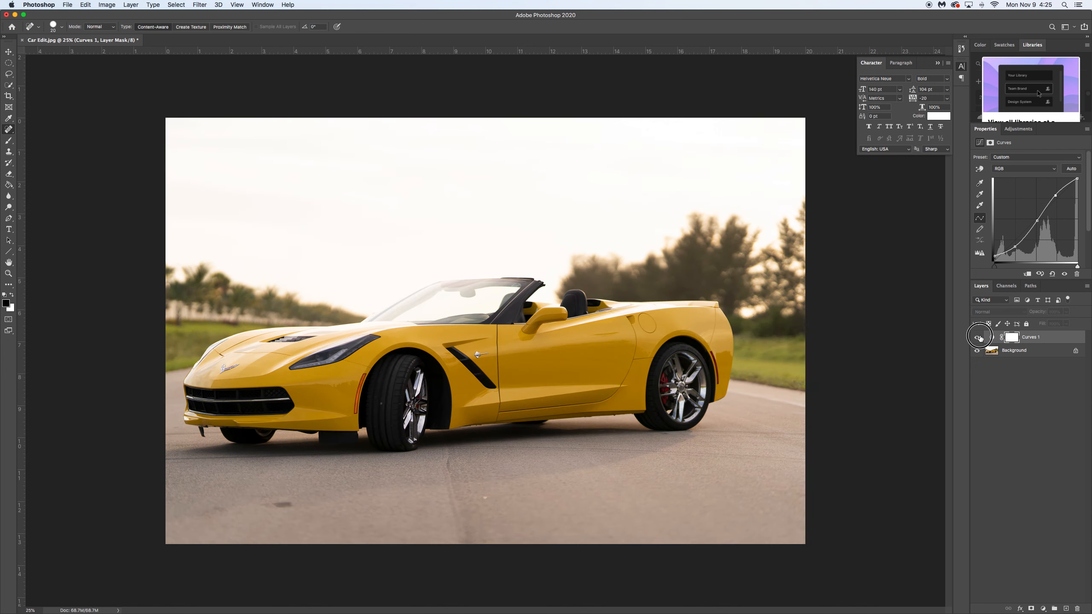
pyautogui.click(978, 338)
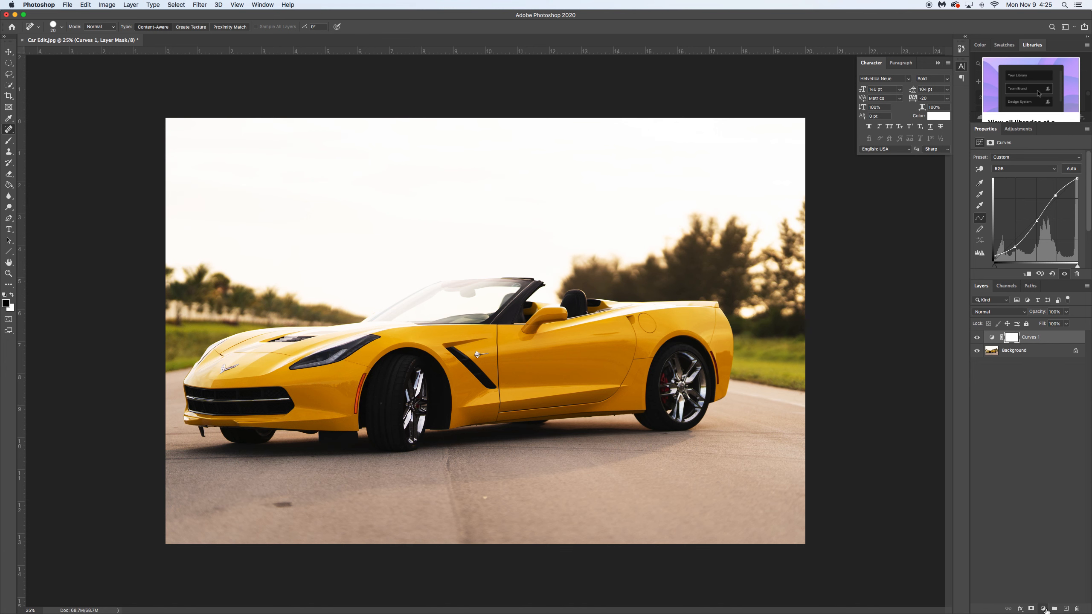
# - Select the car on the Background layer with the Object Selection tool, using a rectangle about 18.6 by 6.4 in around it
pyautogui.click(1034, 351)
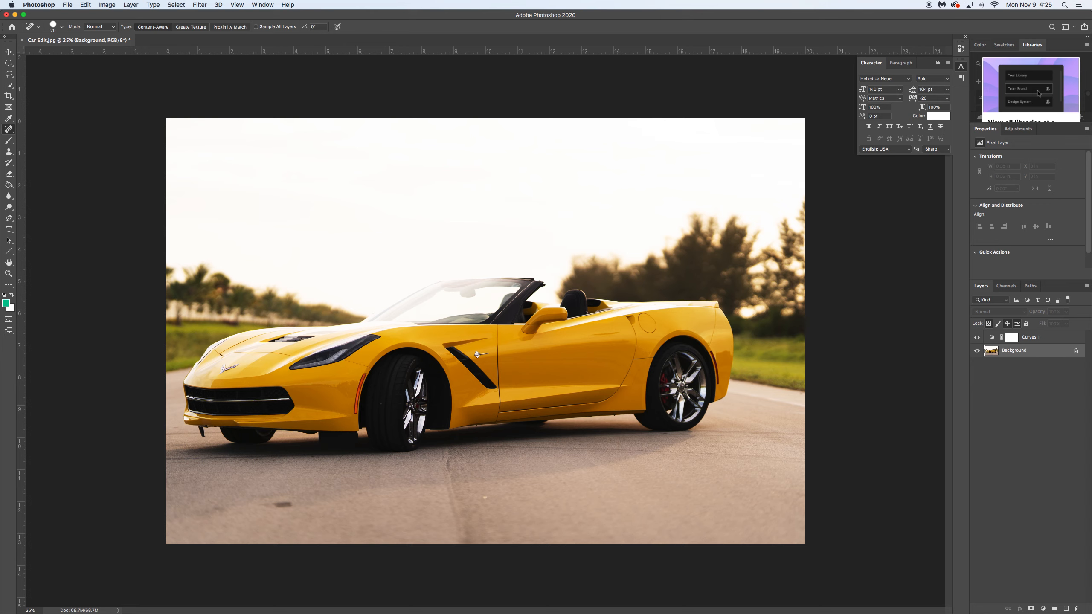
pyautogui.click(10, 85)
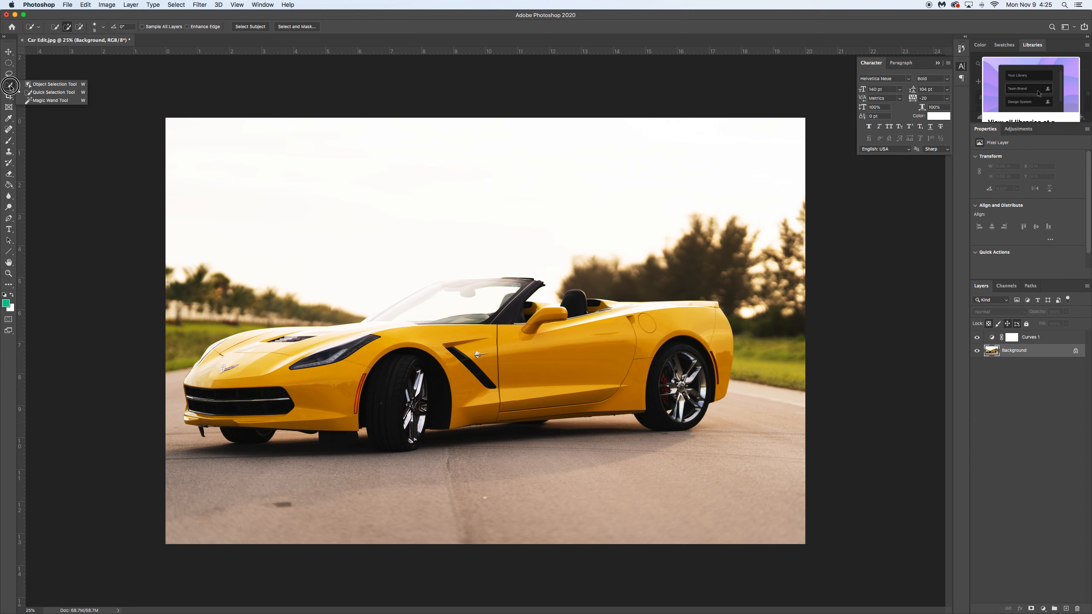
pyautogui.click(52, 84)
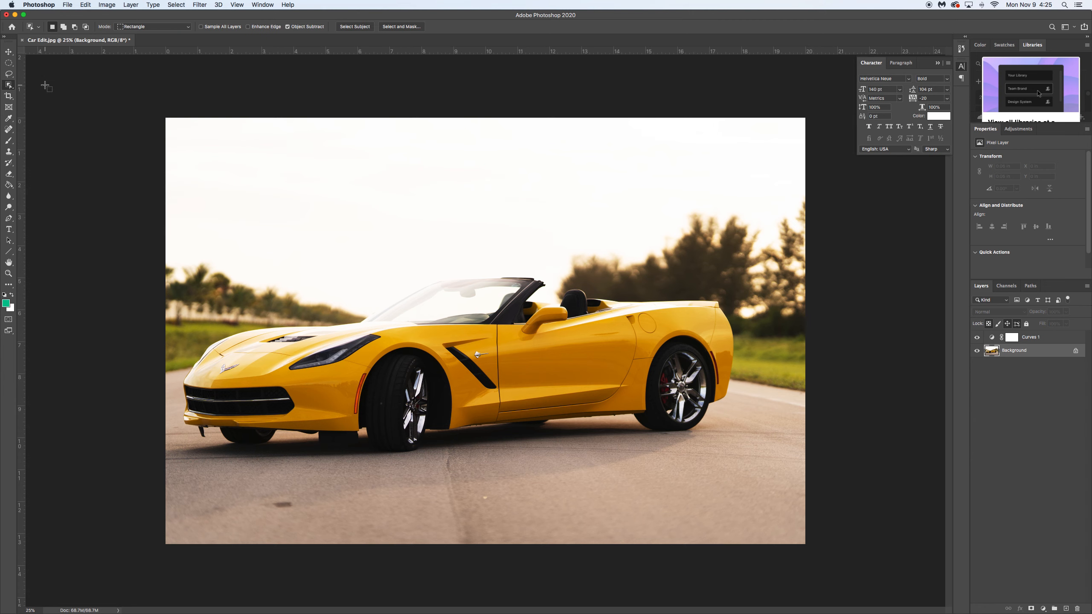
pyautogui.click(9, 85)
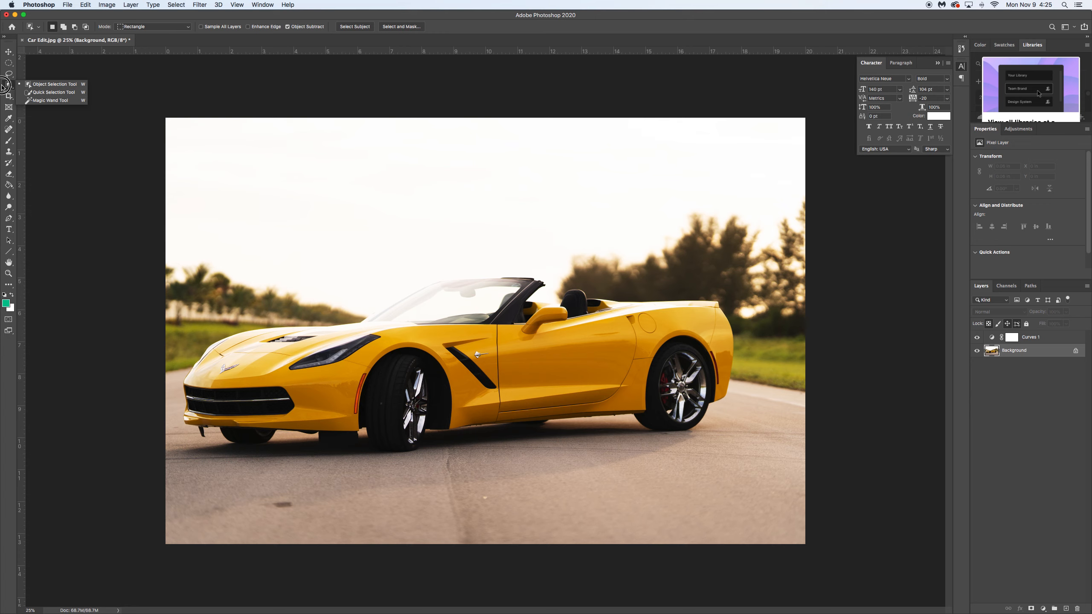
pyautogui.click(45, 89)
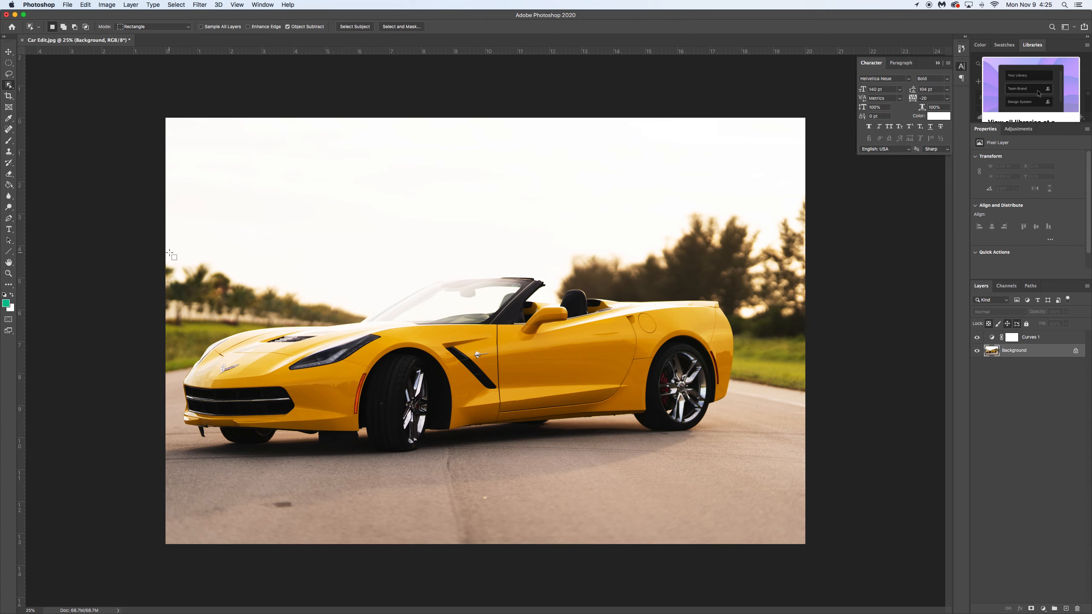
pyautogui.moveTo(169, 252); pyautogui.dragTo(764, 459)
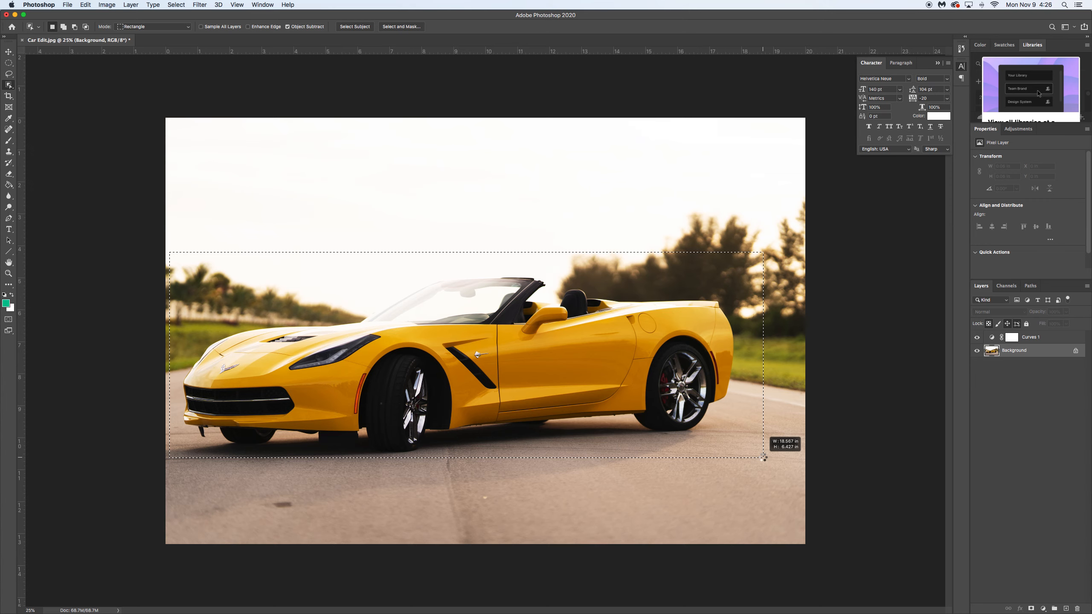
pyautogui.moveTo(764, 458); pyautogui.dragTo(765, 459)
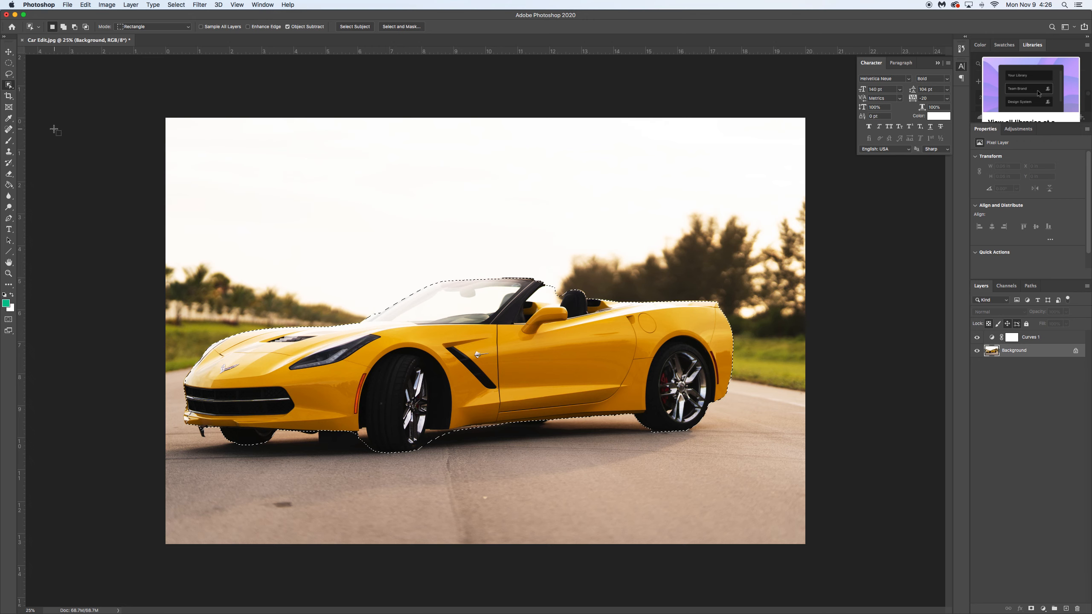
# - Subtract the background gap between the windshield frame and the seat from the car selection with the Quick Selection tool
pyautogui.click(9, 86)
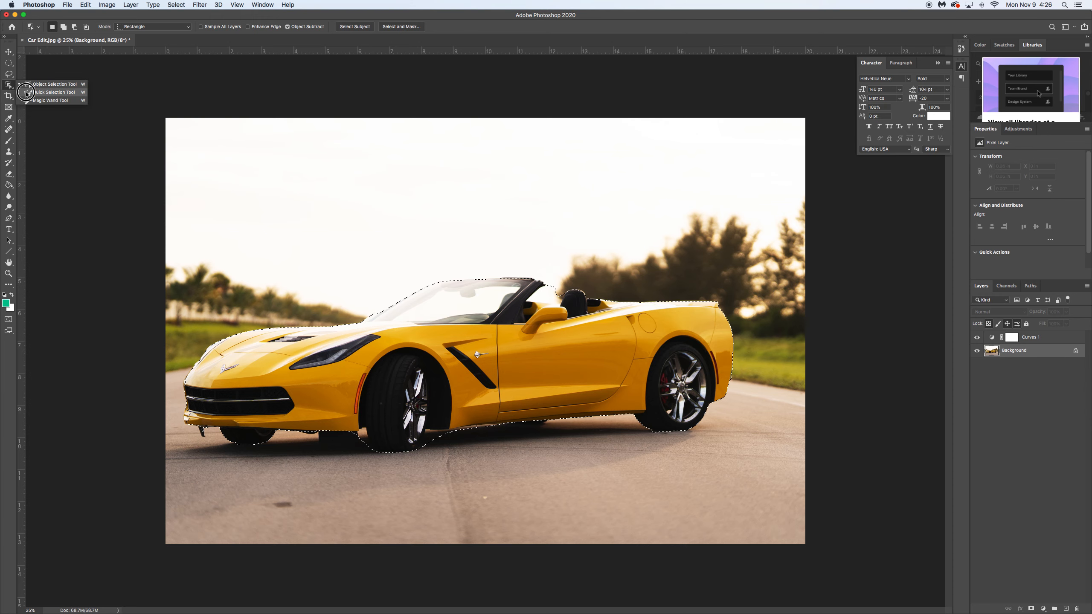
pyautogui.click(26, 92)
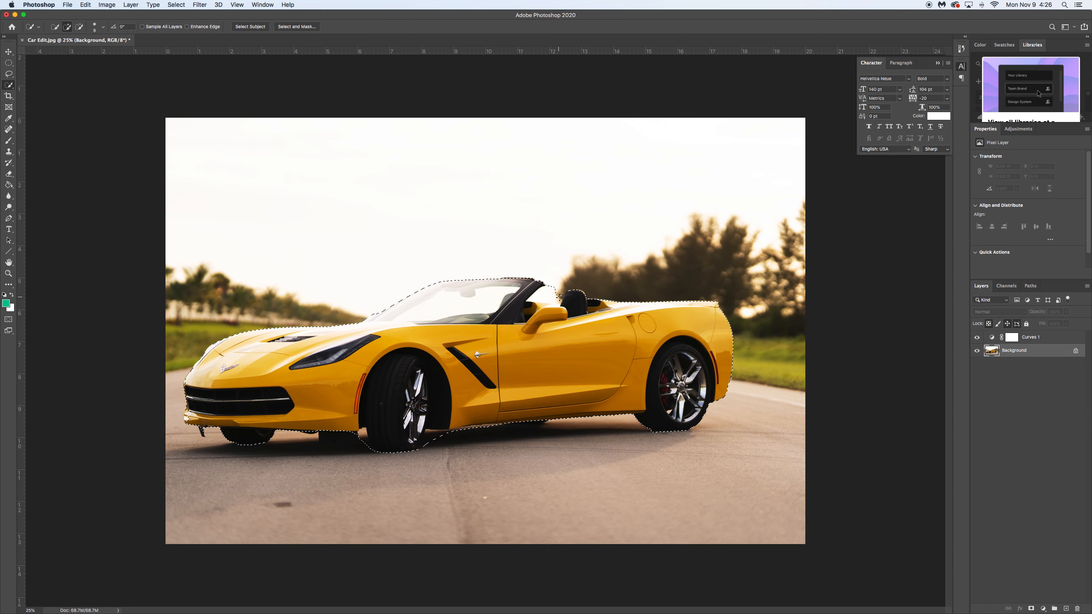
pyautogui.press(']')
pyautogui.press(']')
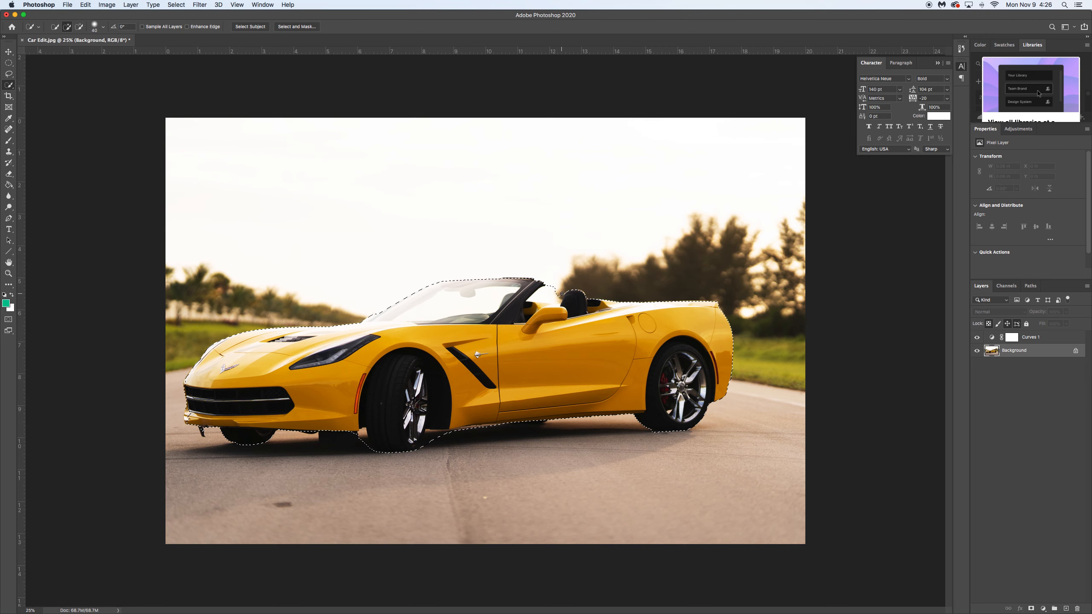
pyautogui.press('alt')
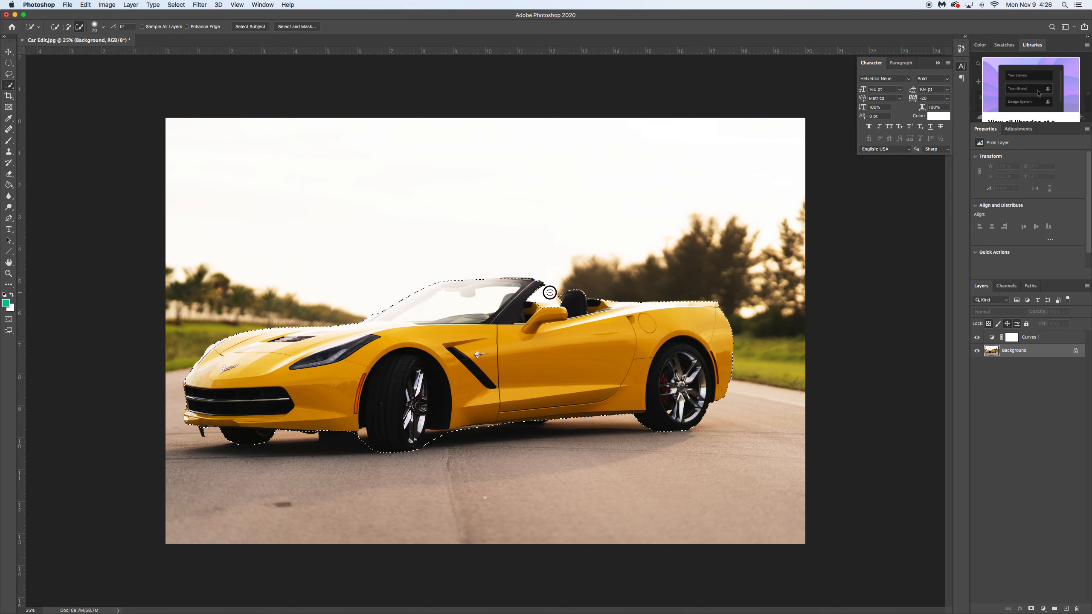
pyautogui.moveTo(550, 293); pyautogui.dragTo(556, 293)
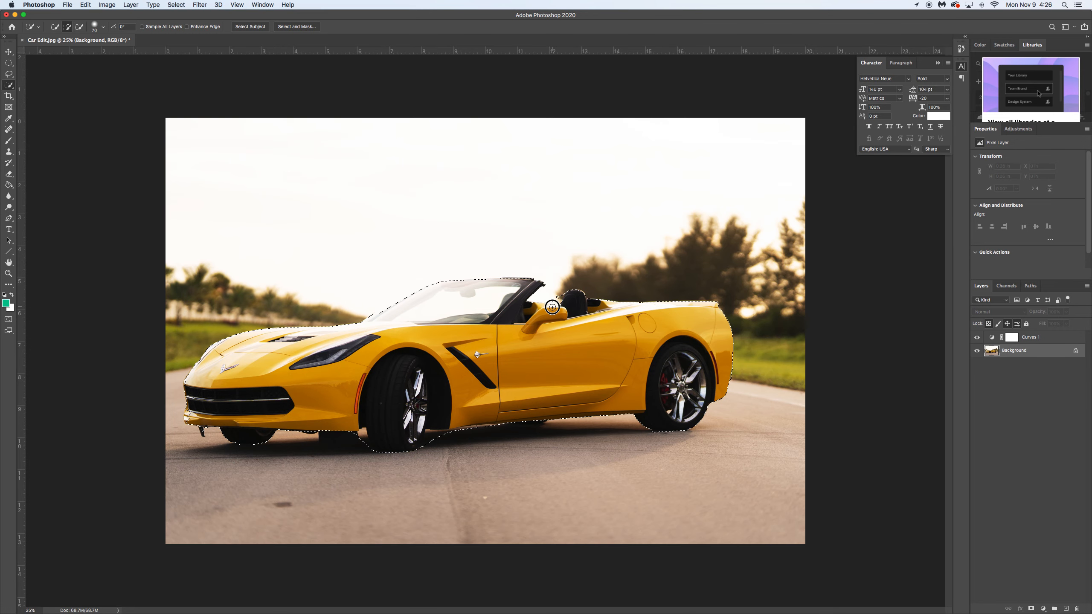
pyautogui.press('alt')
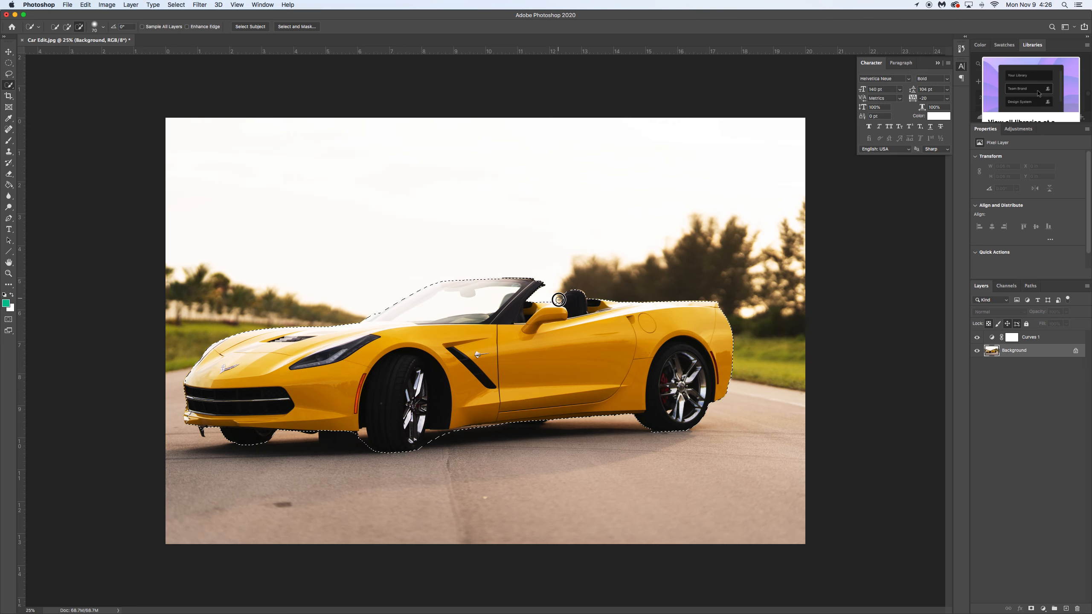
pyautogui.keyDown('alt'); pyautogui.click(558, 300); pyautogui.keyUp('alt')
pyautogui.press('alt')
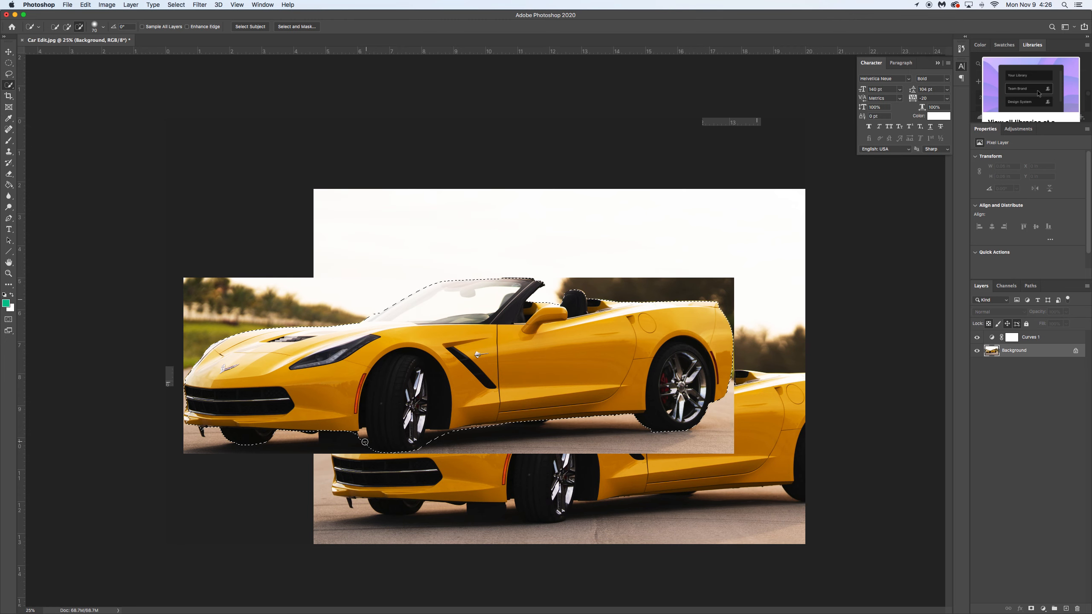
# - Refine the car selection around the front wheel by subtracting the surrounding pavement and shadow
pyautogui.keyDown('alt'); pyautogui.click(363, 437); pyautogui.keyUp('alt')
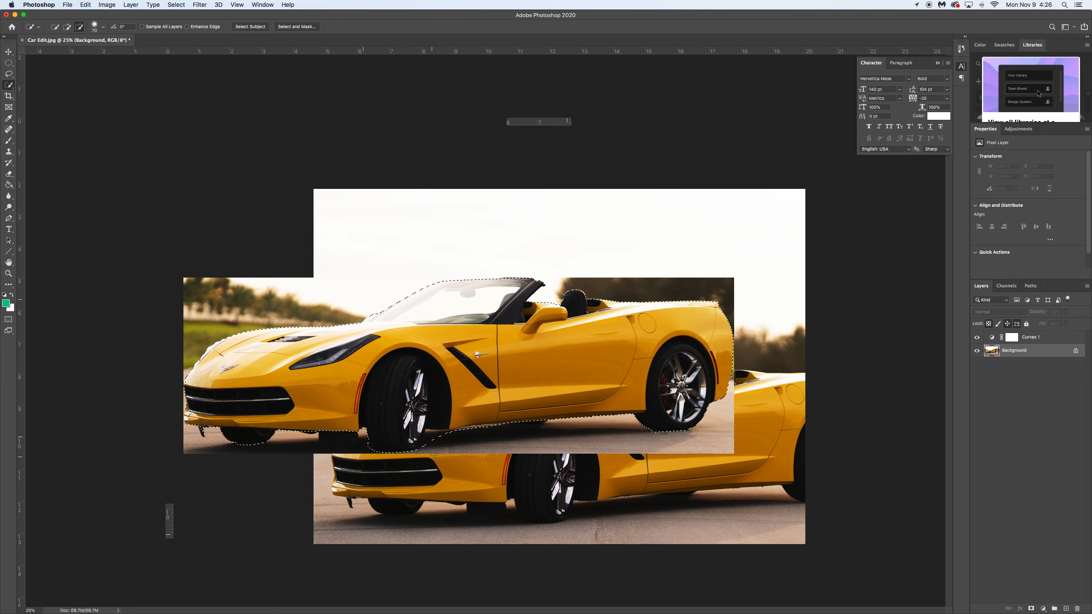
pyautogui.keyDown('alt'); pyautogui.click(437, 440); pyautogui.keyUp('alt')
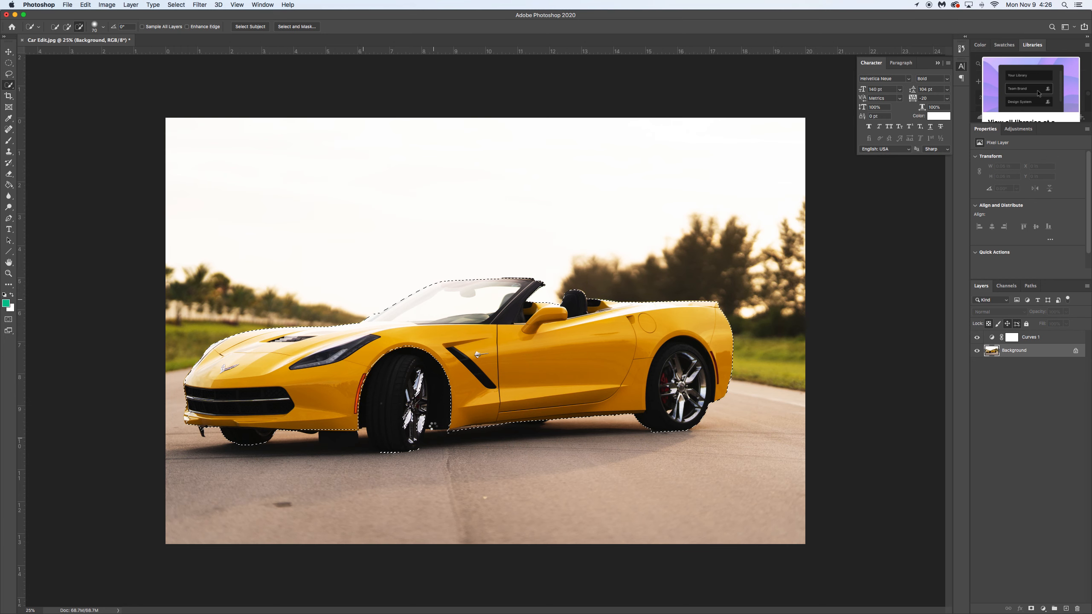
pyautogui.keyDown('alt'); pyautogui.click(433, 423); pyautogui.keyUp('alt')
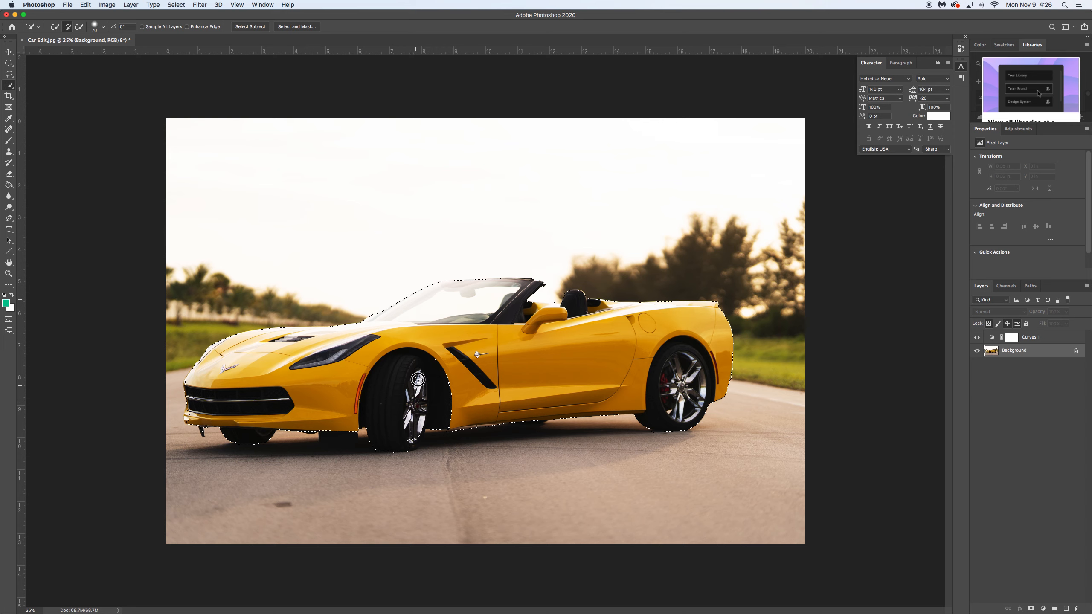
pyautogui.keyDown('alt'); pyautogui.click(428, 439); pyautogui.keyUp('alt')
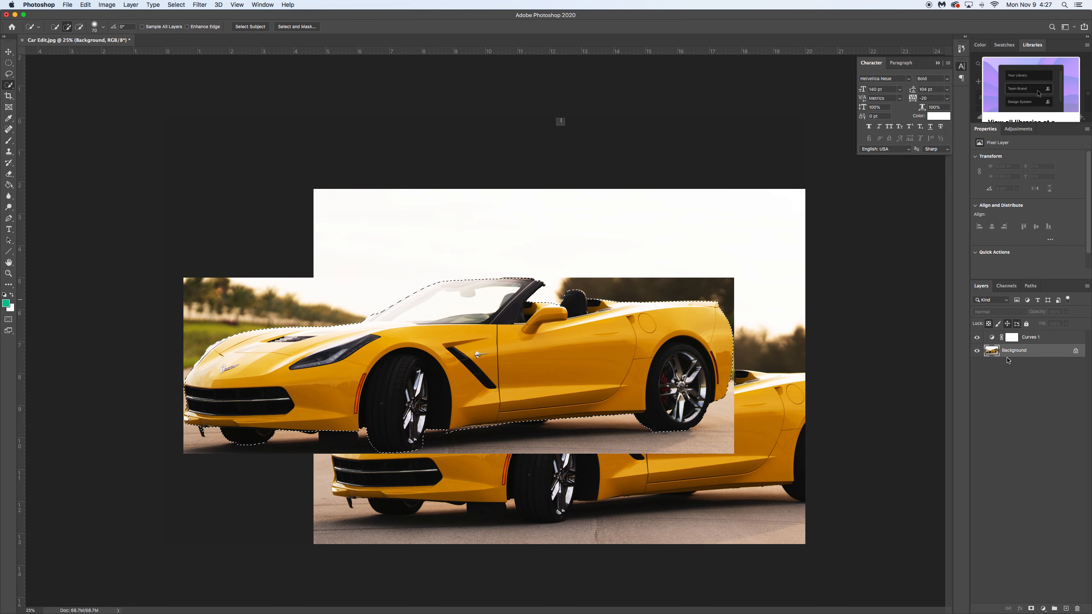
# - Paste a copy of the selected car onto a new layer above the Background, and check the cutout with the Background hidden
pyautogui.click(1067, 610)
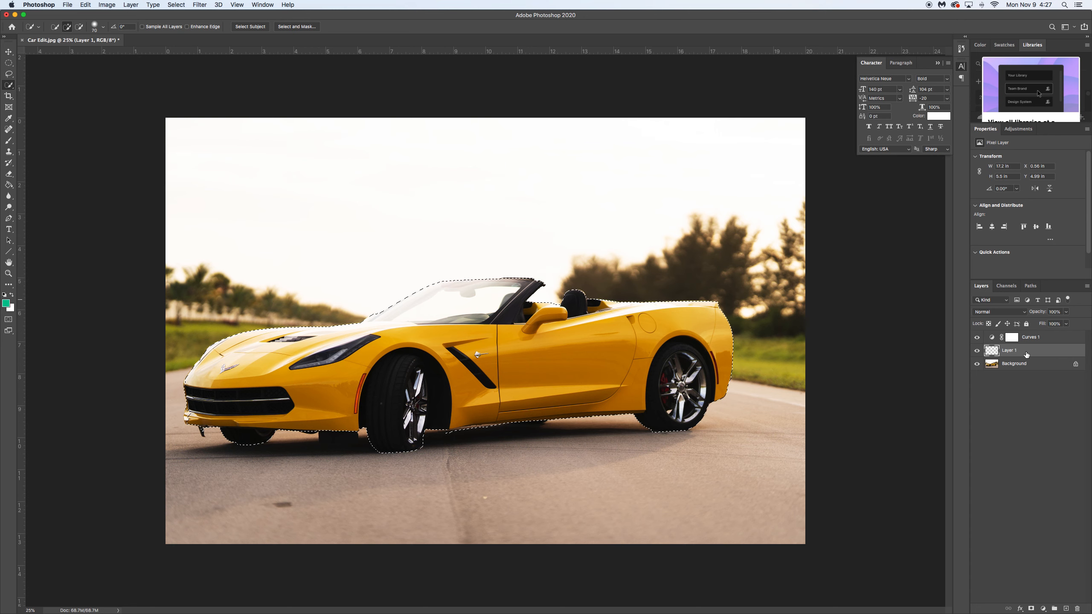
pyautogui.press('super+v')
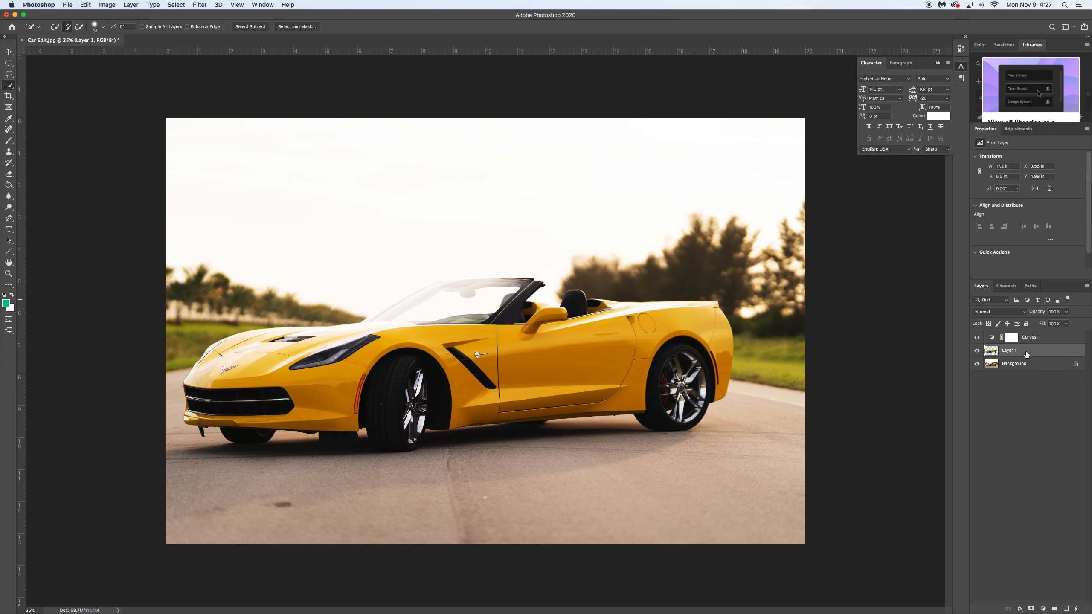
pyautogui.click(977, 364)
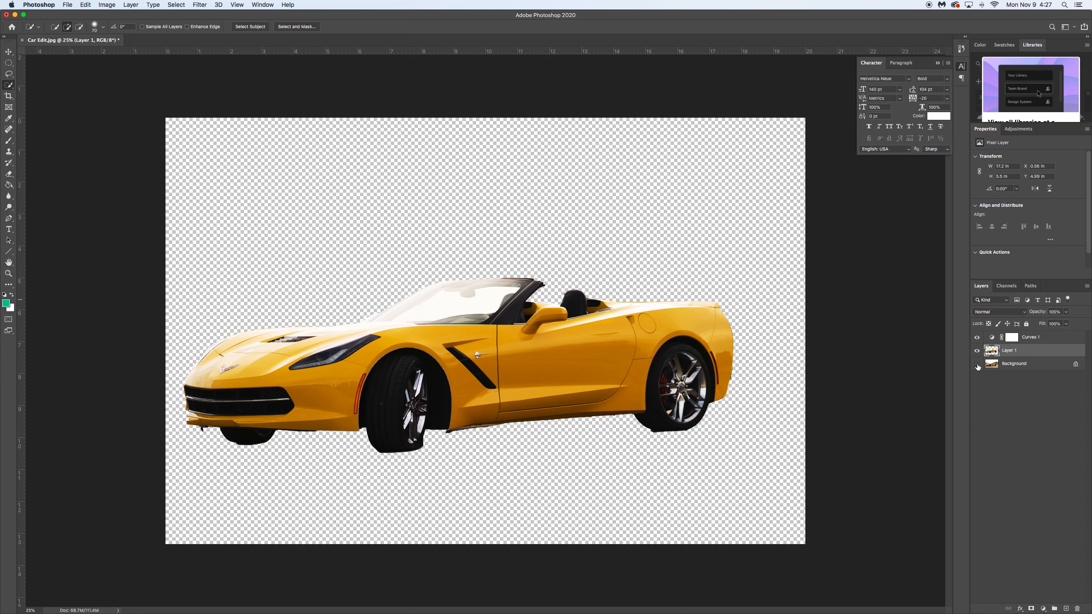
pyautogui.click(977, 364)
pyautogui.click(977, 364)
pyautogui.click(977, 364)
# - Rename the car cutout layer as Car
pyautogui.click(1042, 352)
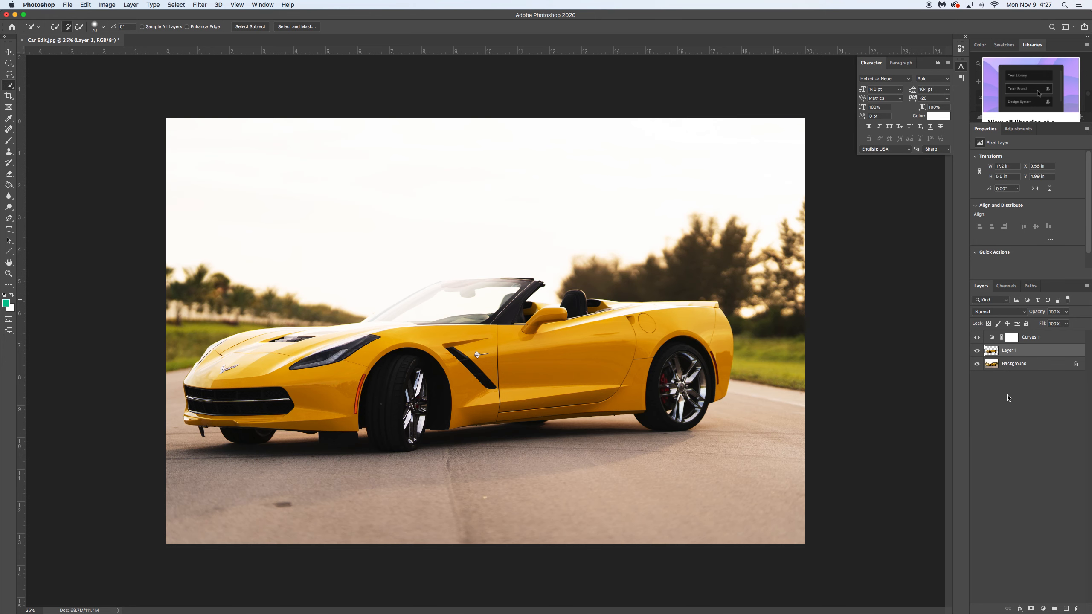
pyautogui.click(1013, 352)
pyautogui.doubleClick(1013, 351)
pyautogui.write('Car')
pyautogui.press('Return')
# - Add a Hue/Saturation adjustment above the Car layer with hue +17, and clip it to that layer
pyautogui.click(1044, 608)
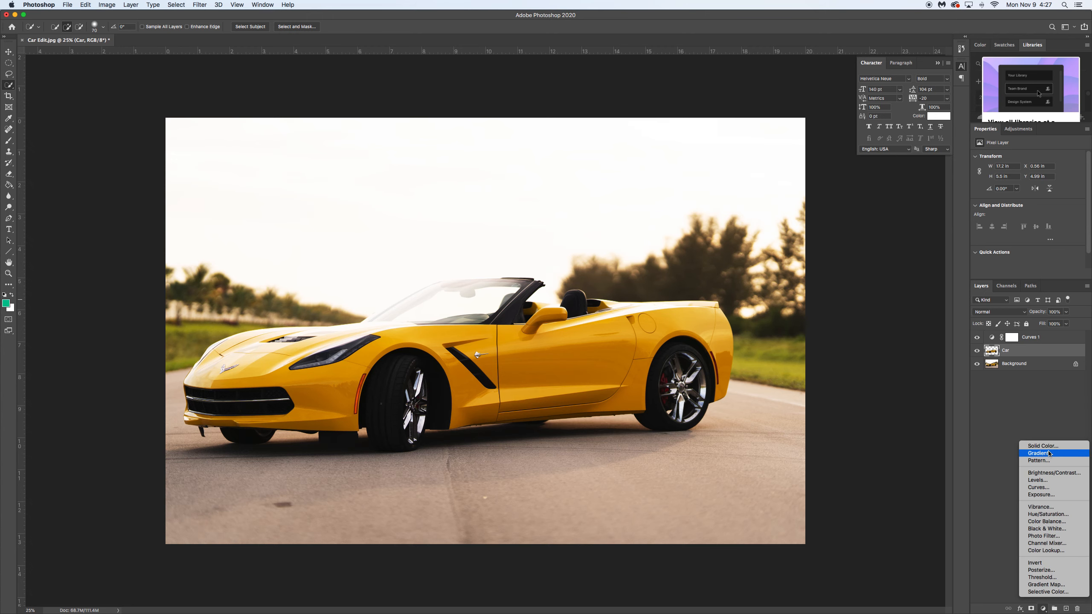
pyautogui.click(1048, 515)
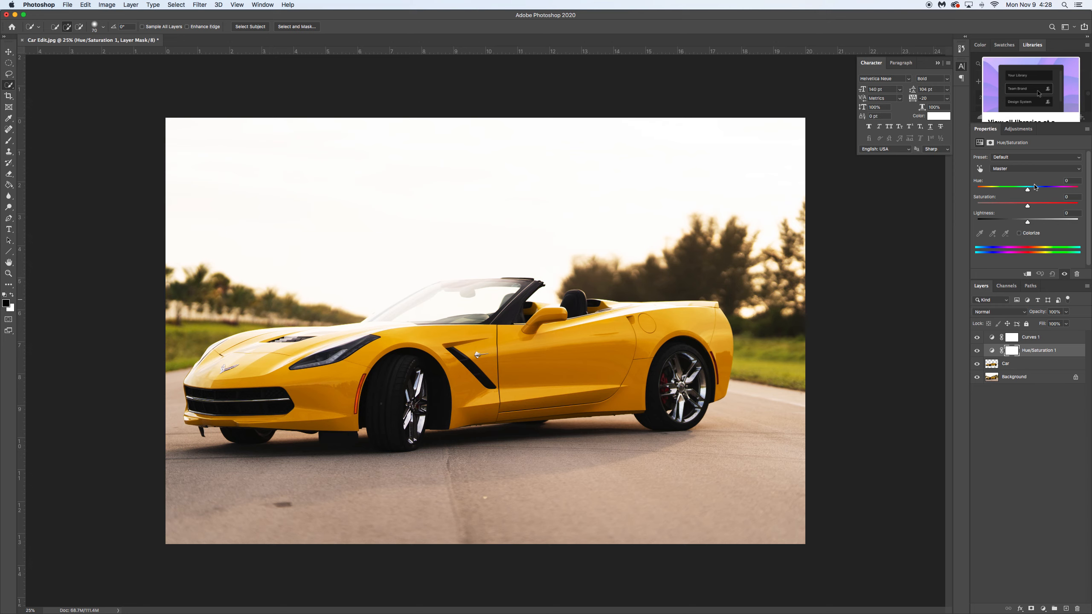
pyautogui.click(1027, 206)
pyautogui.moveTo(1027, 207)
pyautogui.mouseDown()
pyautogui.moveTo(1028, 193)
pyautogui.moveTo(983, 192)
pyautogui.moveTo(1049, 192)
pyautogui.moveTo(1036, 192)
pyautogui.mouseUp()
pyautogui.click(1028, 191)
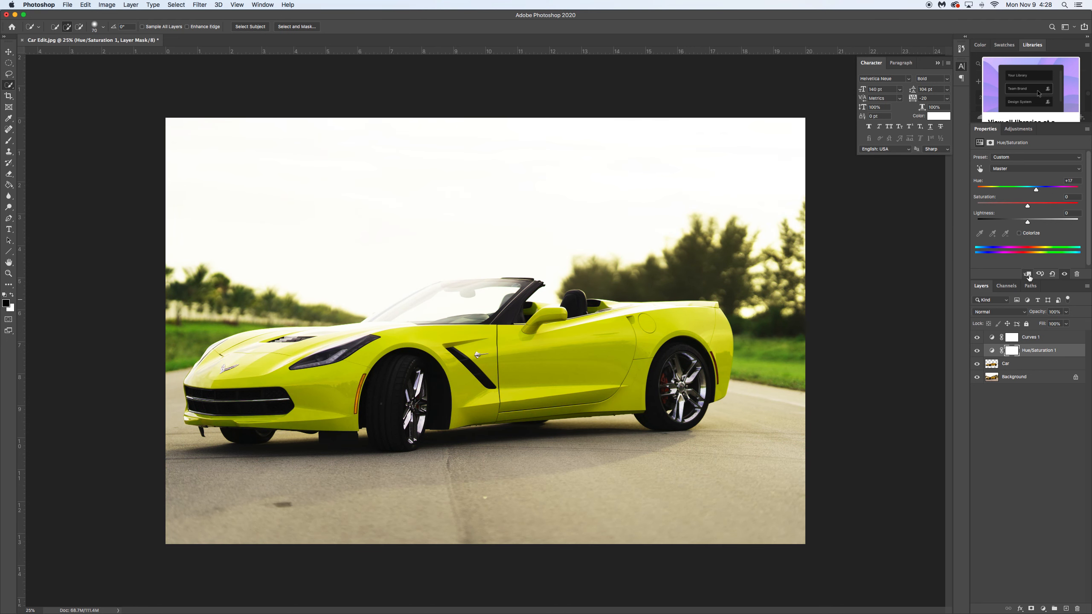
pyautogui.click(1028, 275)
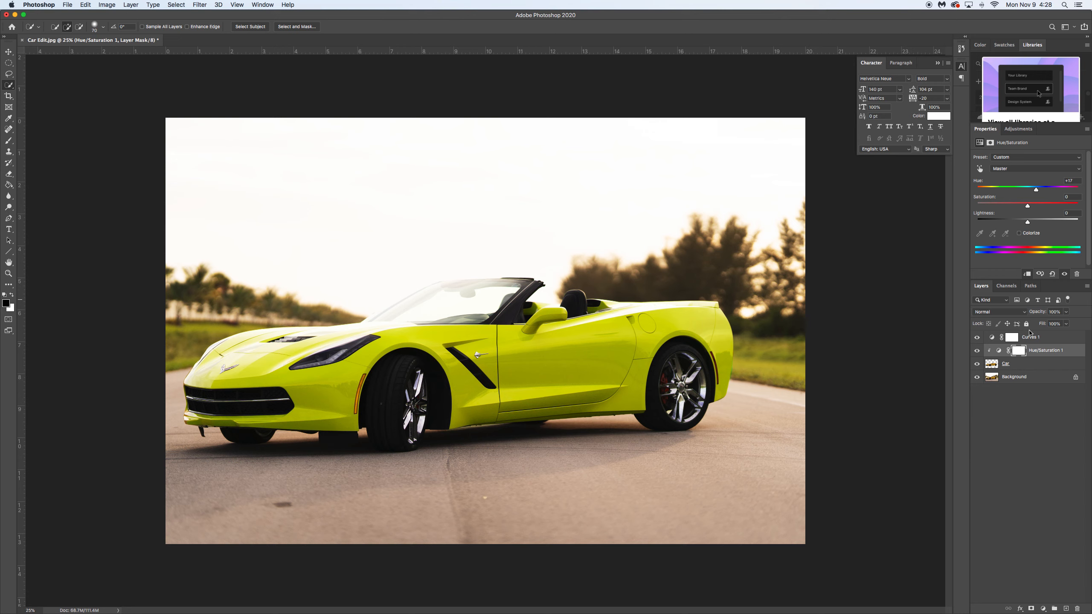
# - Recolor the car red by setting the Hue/Saturation adjustment's hue to -33 and saturation to -20
pyautogui.moveTo(1036, 191); pyautogui.dragTo(1013, 195)
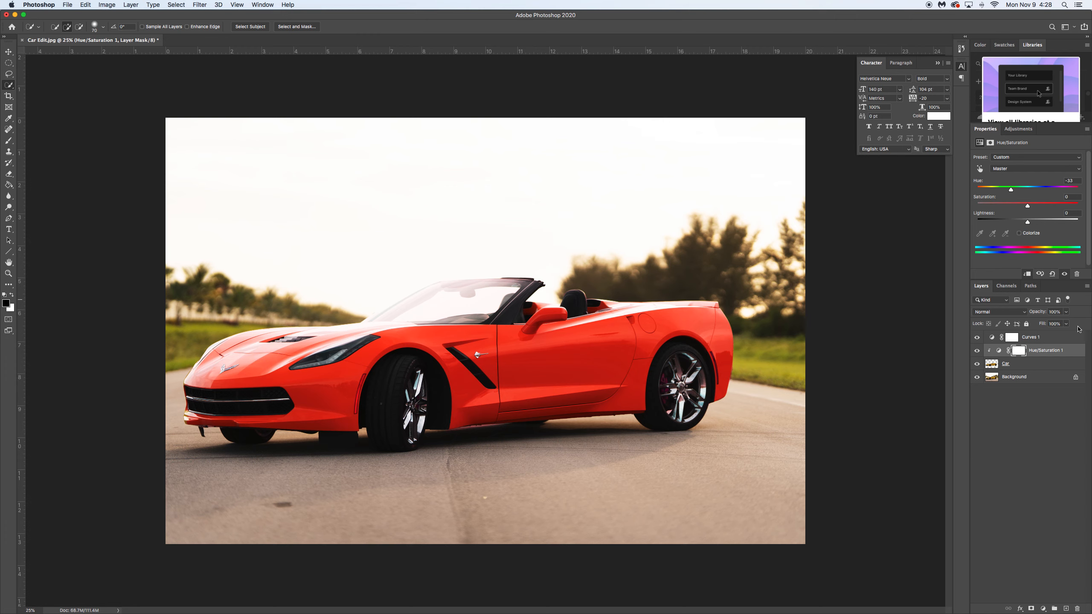
pyautogui.moveTo(1028, 206)
pyautogui.mouseDown()
pyautogui.moveTo(1015, 209)
pyautogui.moveTo(1028, 223)
pyautogui.mouseUp()
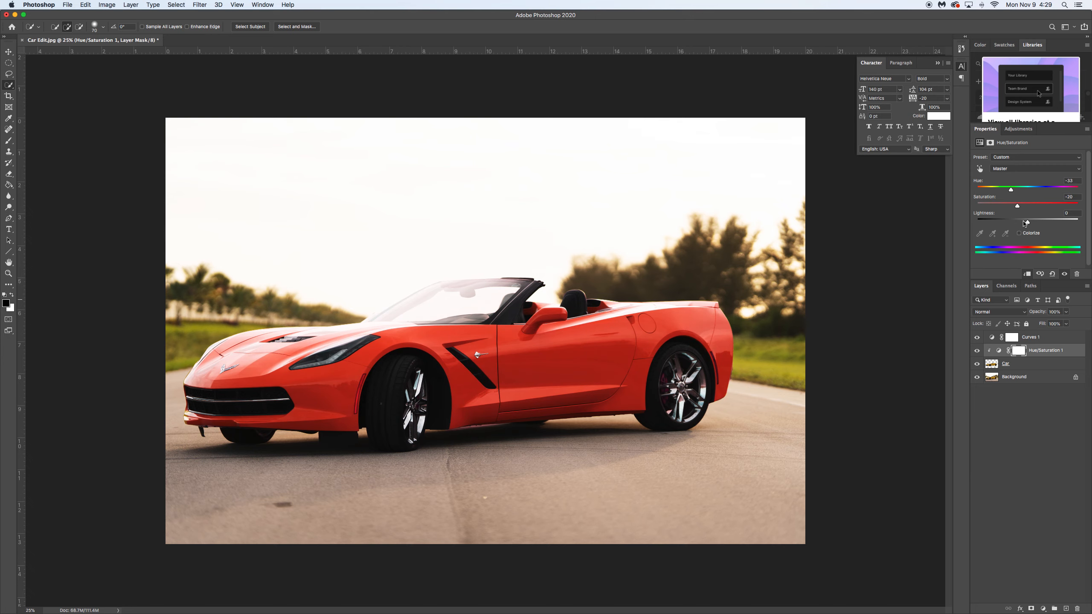
# - Compare the photo with and without the Hue/Saturation and Curves adjustments, leaving both visible
pyautogui.click(978, 351)
pyautogui.click(978, 351)
pyautogui.click(977, 351)
pyautogui.click(978, 351)
pyautogui.click(977, 337)
pyautogui.click(977, 351)
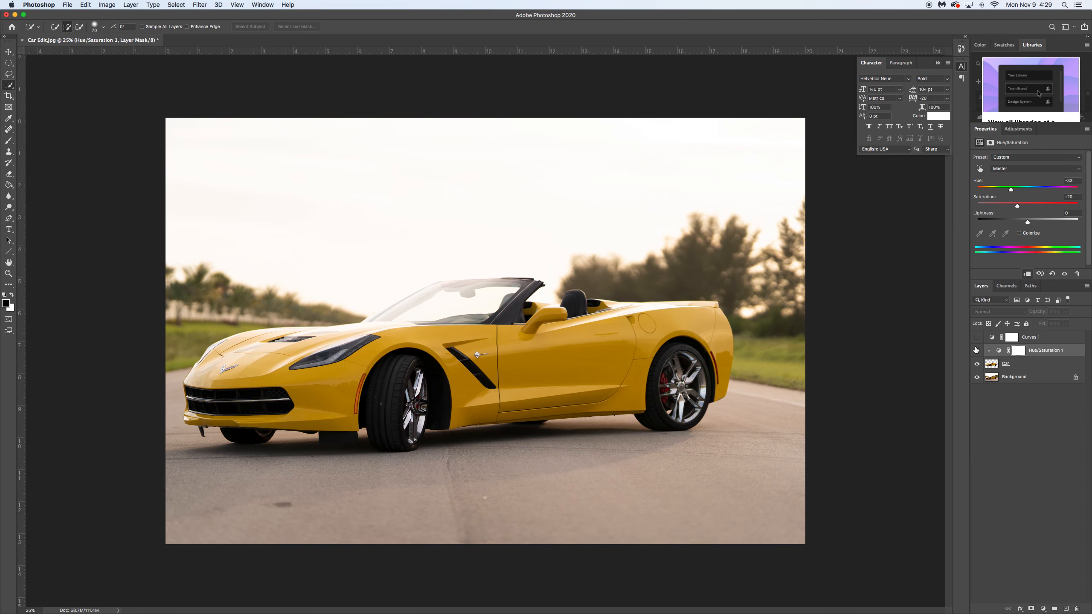
pyautogui.click(977, 338)
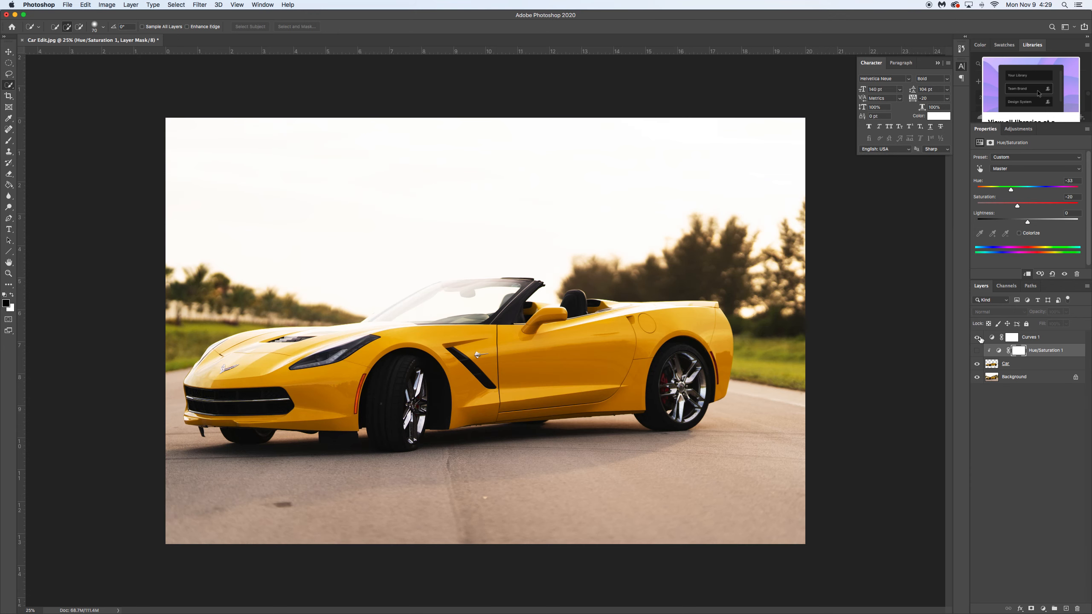
pyautogui.click(977, 351)
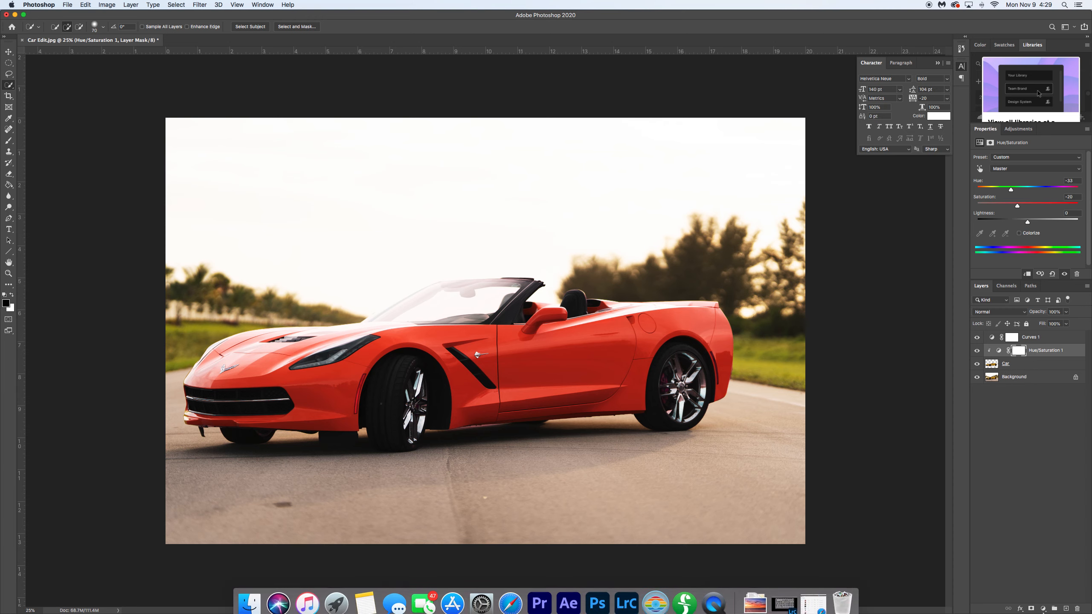
# - Place the sunset image AdobeStock_230394009.jpeg into the document and align it with the canvas's upper-left corner
pyautogui.click(750, 585)
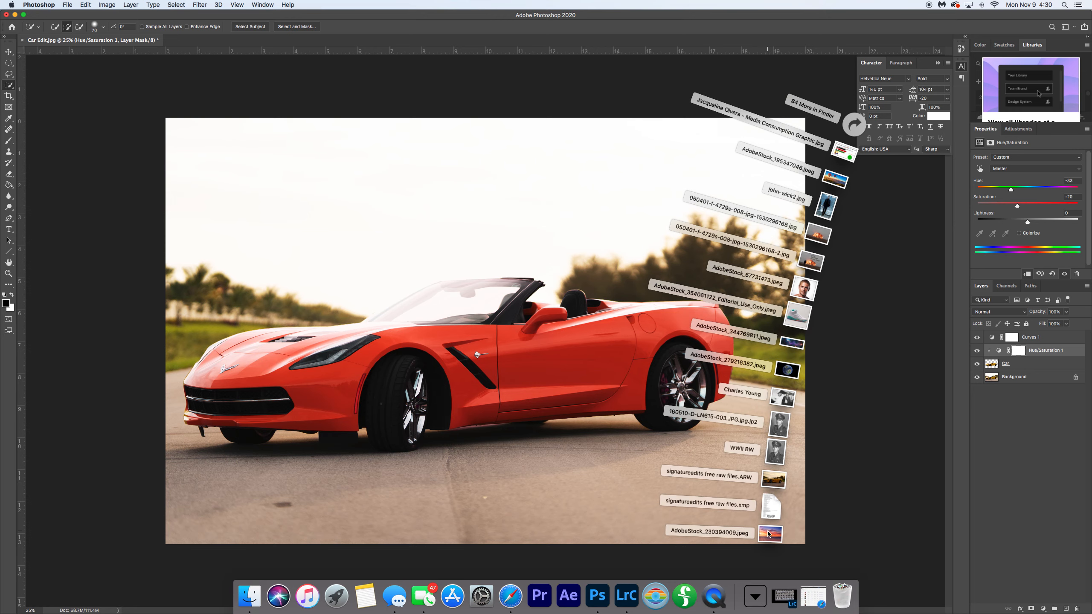
pyautogui.moveTo(768, 537); pyautogui.dragTo(323, 233)
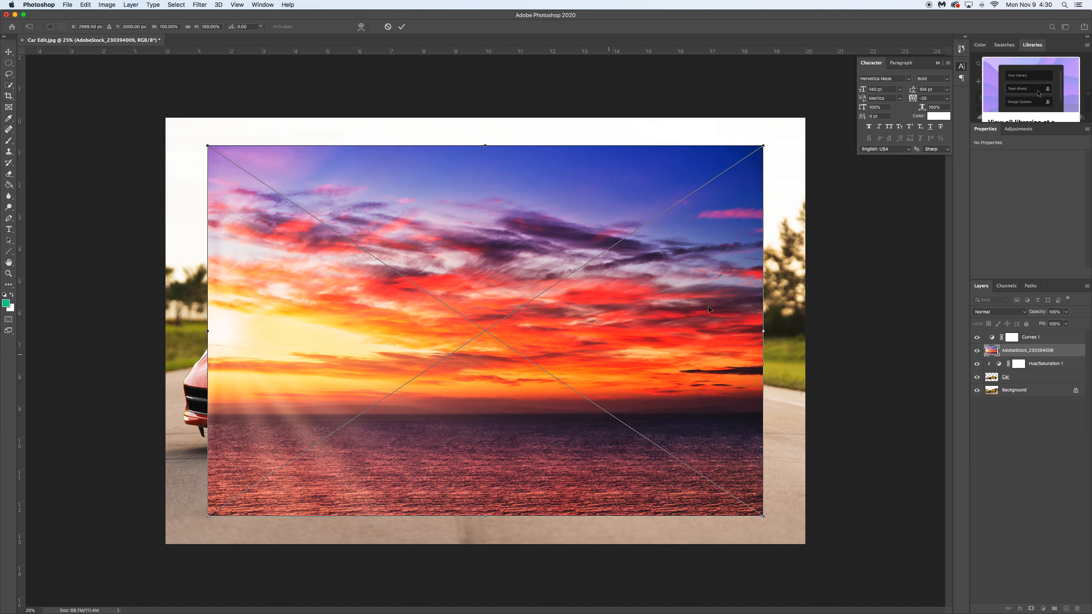
pyautogui.click(665, 259)
pyautogui.moveTo(664, 259); pyautogui.dragTo(622, 231)
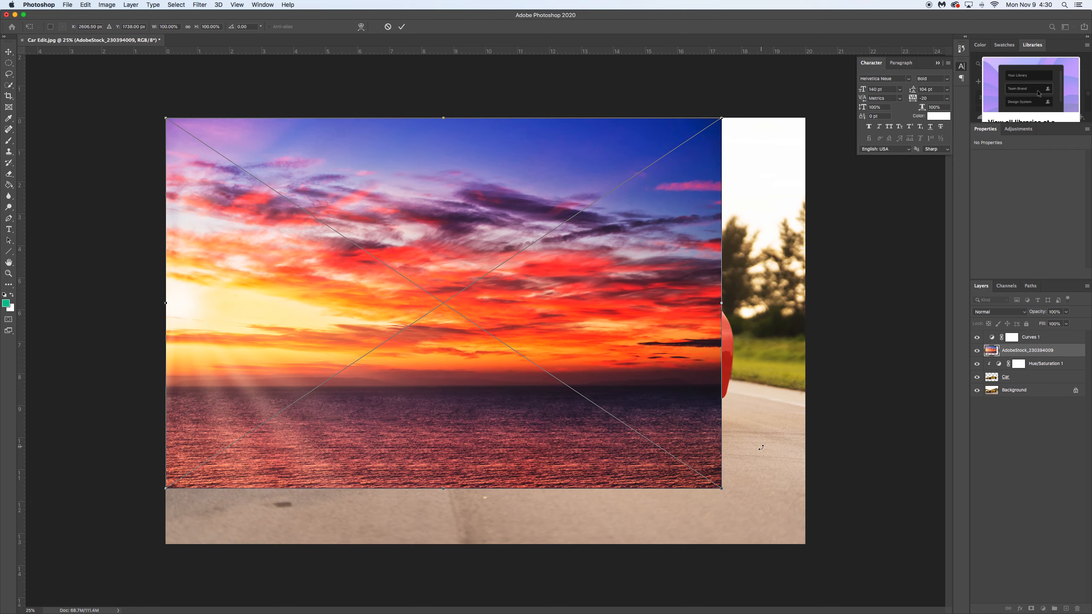
# - Scale the sunset image to about 115.5% to span the canvas width, and shift it up to Y -1.7 in
pyautogui.moveTo(721, 487); pyautogui.dragTo(618, 366)
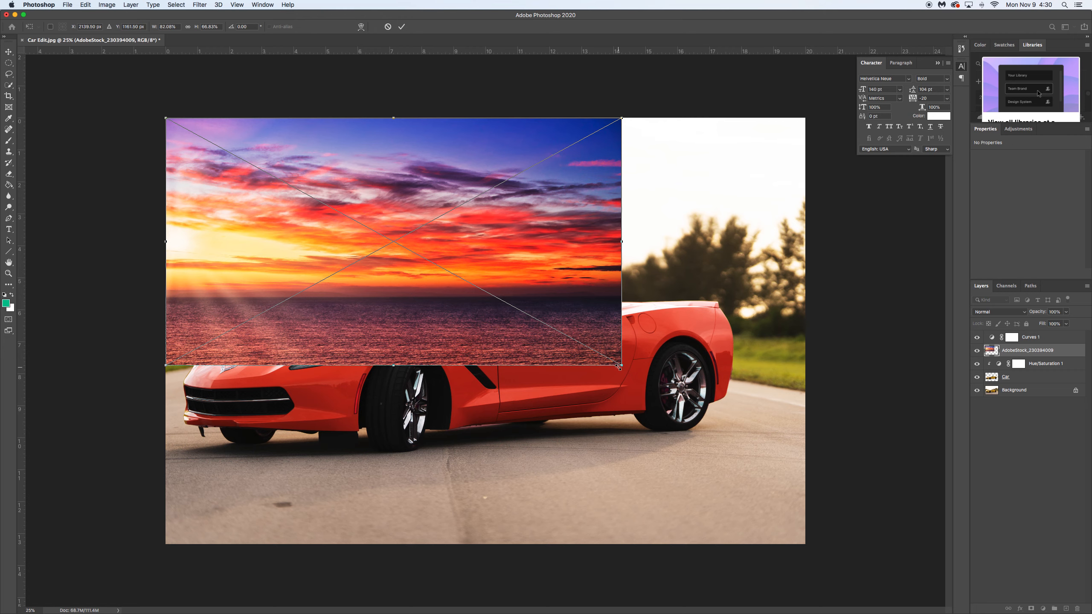
pyautogui.press('super+z')
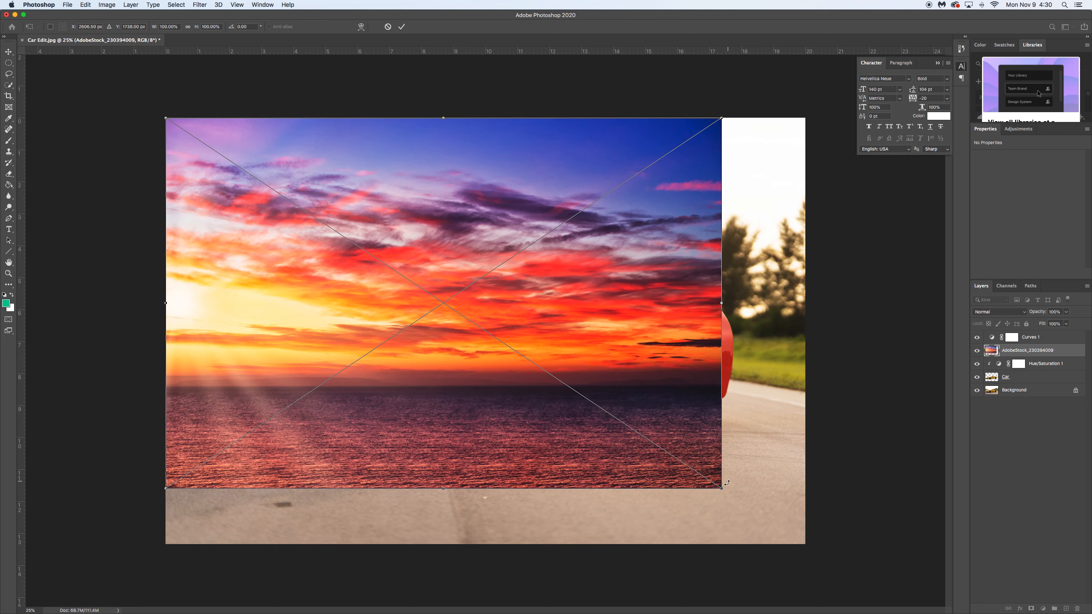
pyautogui.moveTo(723, 489); pyautogui.dragTo(804, 554)
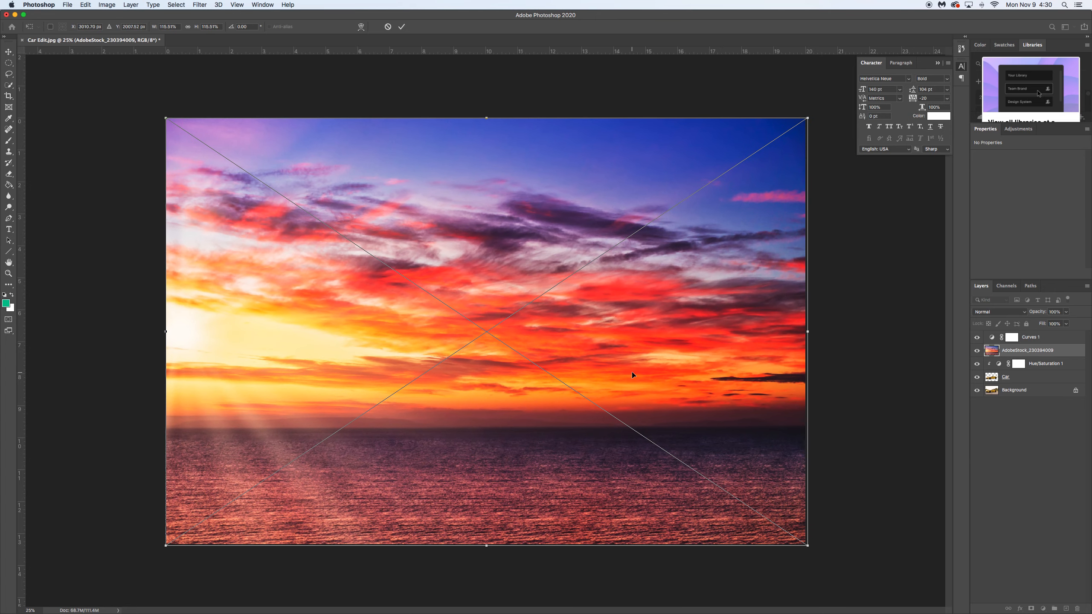
pyautogui.moveTo(633, 372); pyautogui.dragTo(632, 318)
pyautogui.press('Return')
pyautogui.press('w')
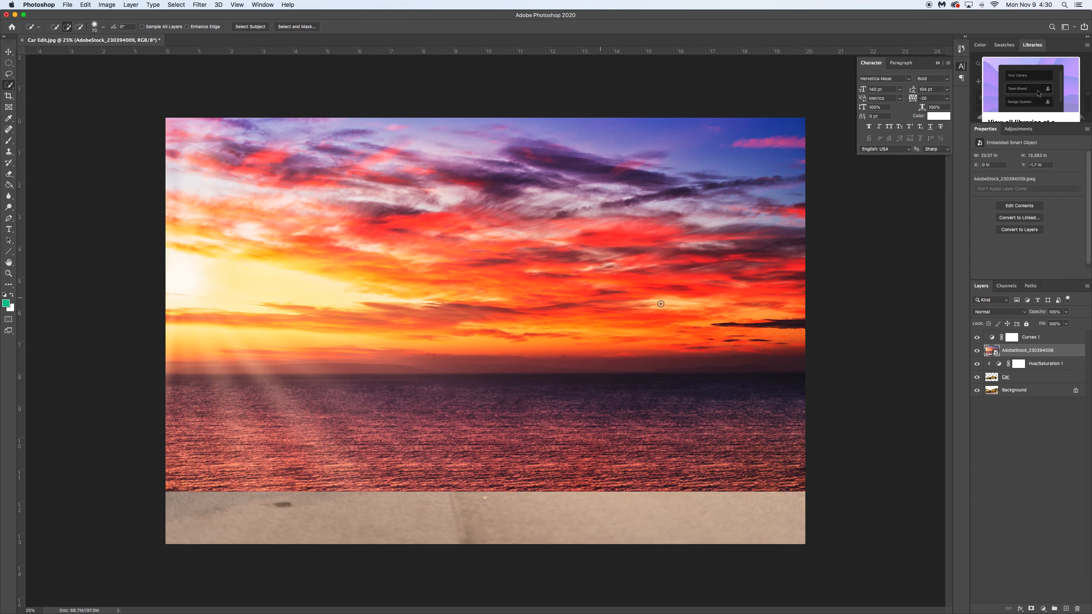
# - Unlock the Background layer and move the sunset layer to the bottom of the layer stack
pyautogui.moveTo(1017, 353); pyautogui.dragTo(1017, 337)
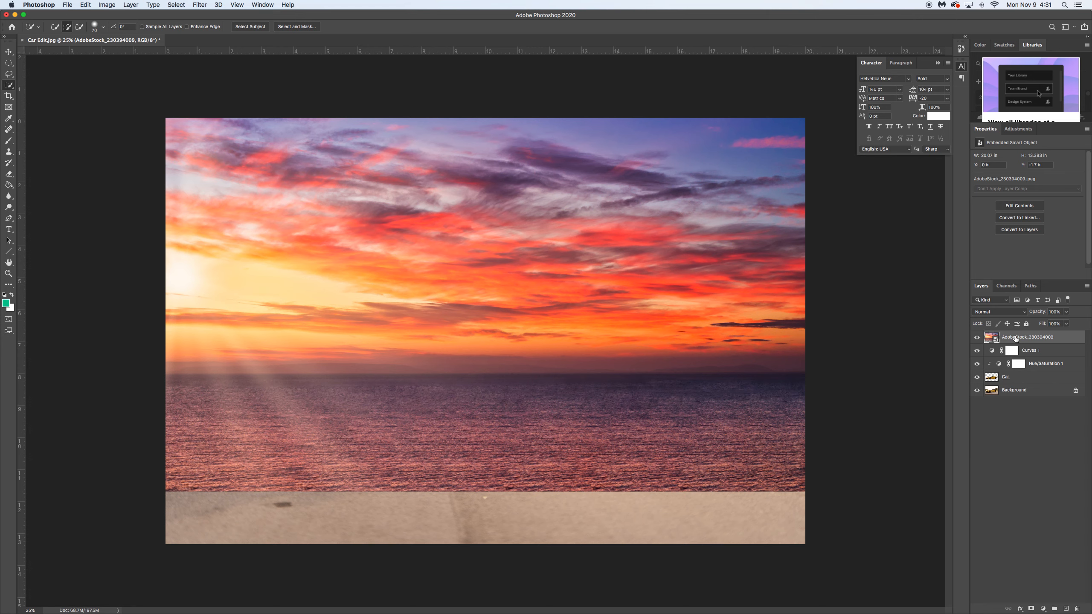
pyautogui.moveTo(1016, 340)
pyautogui.mouseDown()
pyautogui.moveTo(1015, 357)
pyautogui.moveTo(1016, 339)
pyautogui.mouseUp()
pyautogui.moveTo(1013, 339)
pyautogui.mouseDown()
pyautogui.moveTo(1004, 416)
pyautogui.moveTo(1002, 337)
pyautogui.mouseUp()
pyautogui.click(1076, 392)
pyautogui.moveTo(1027, 334); pyautogui.dragTo(1027, 398)
pyautogui.moveTo(1027, 399); pyautogui.dragTo(1027, 400)
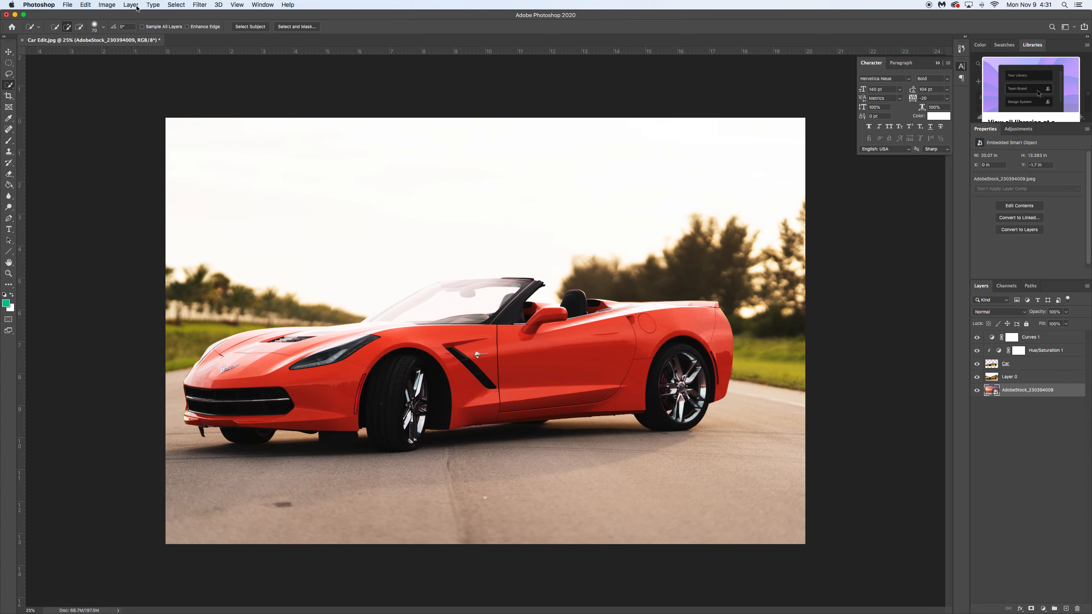
pyautogui.click(175, 5)
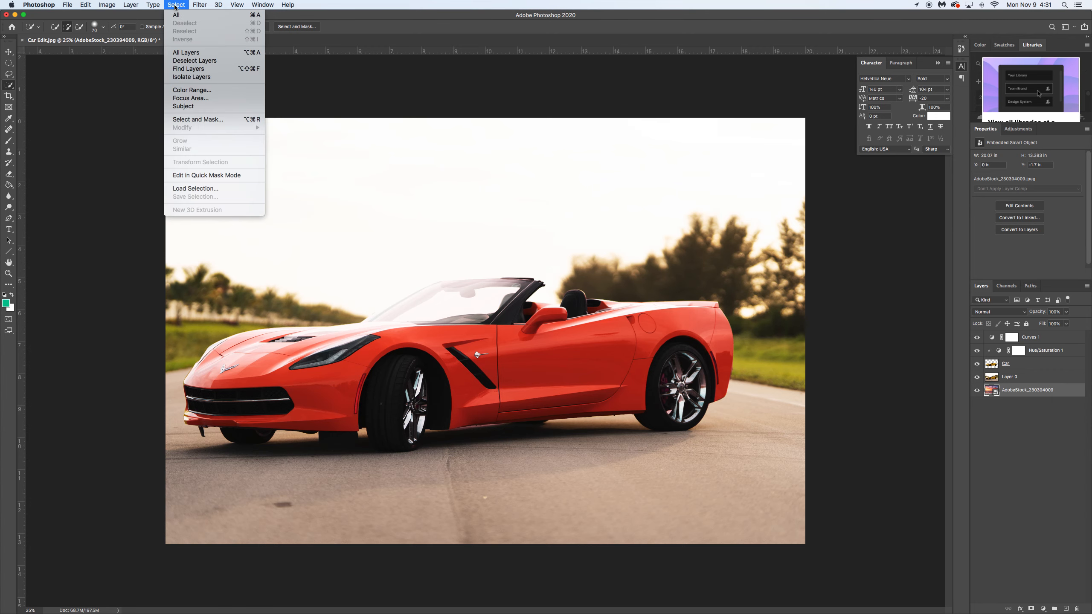
pyautogui.moveTo(82, 6)
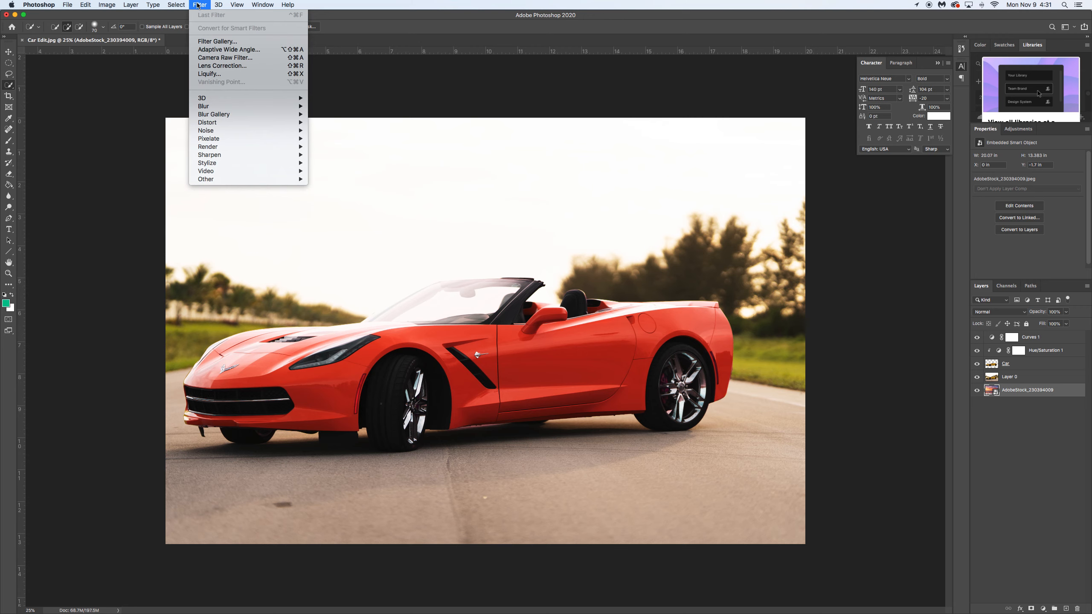
# - Make Layer 0 the active layer and hide the Car, Hue/Saturation 1 and Curves 1 layers
pyautogui.click(479, 6)
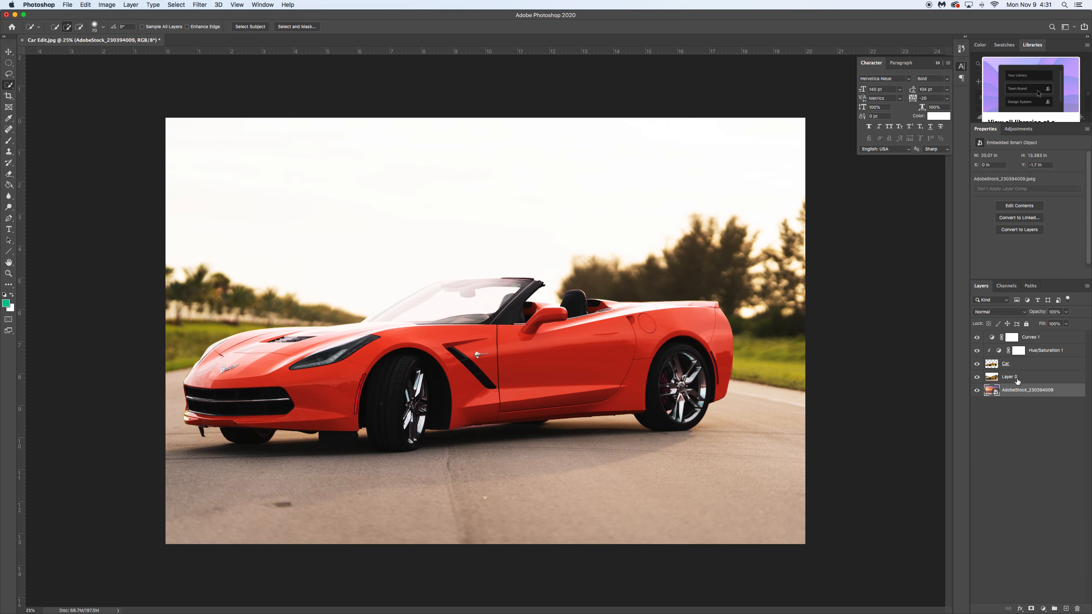
pyautogui.click(1021, 377)
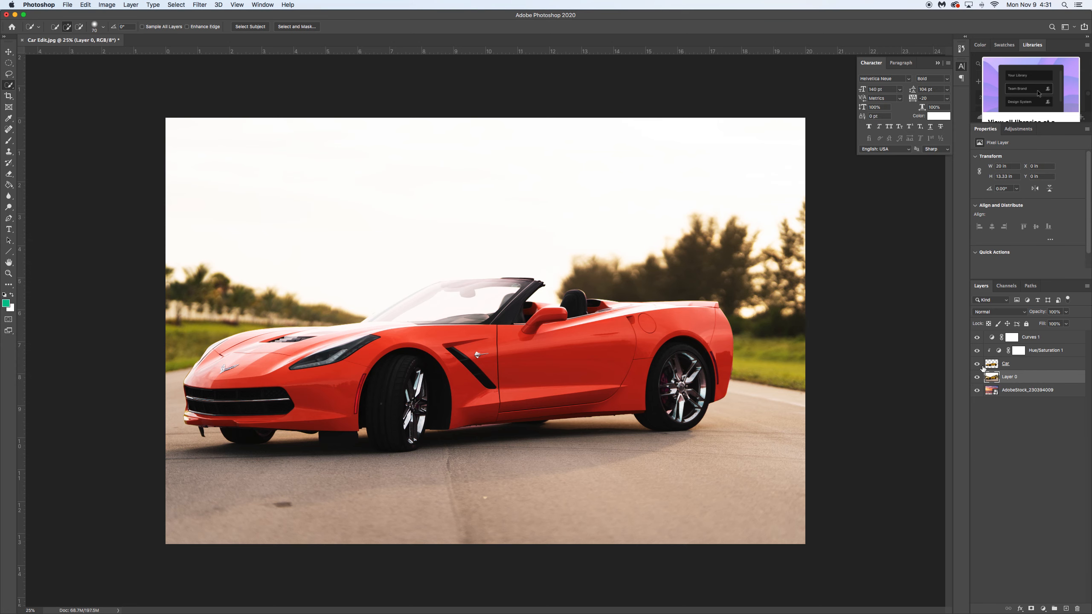
pyautogui.click(977, 349)
pyautogui.click(977, 349)
pyautogui.click(977, 337)
pyautogui.click(977, 350)
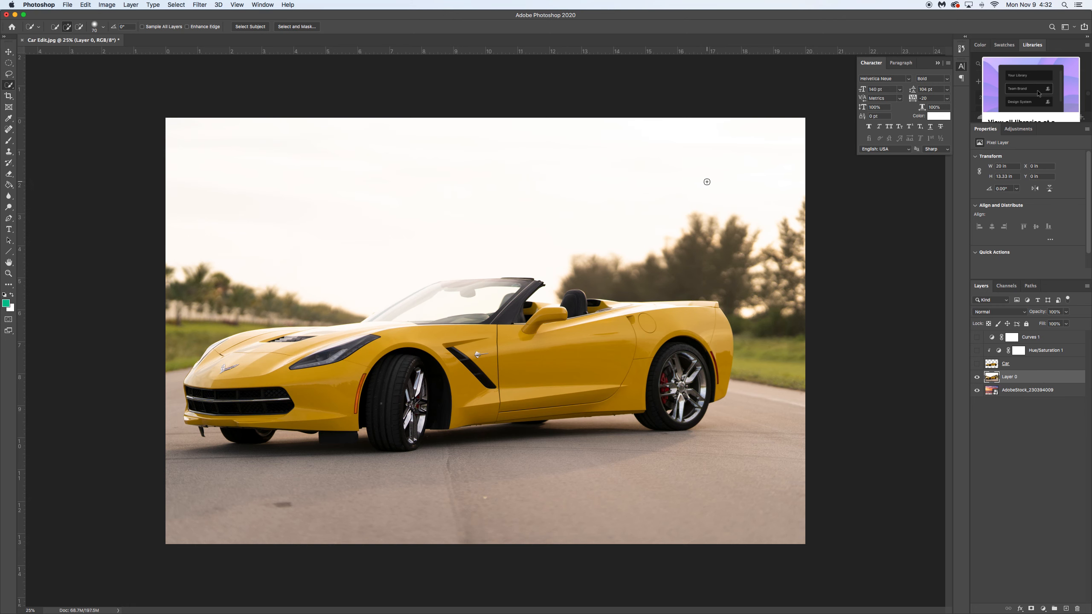
pyautogui.click(1025, 314)
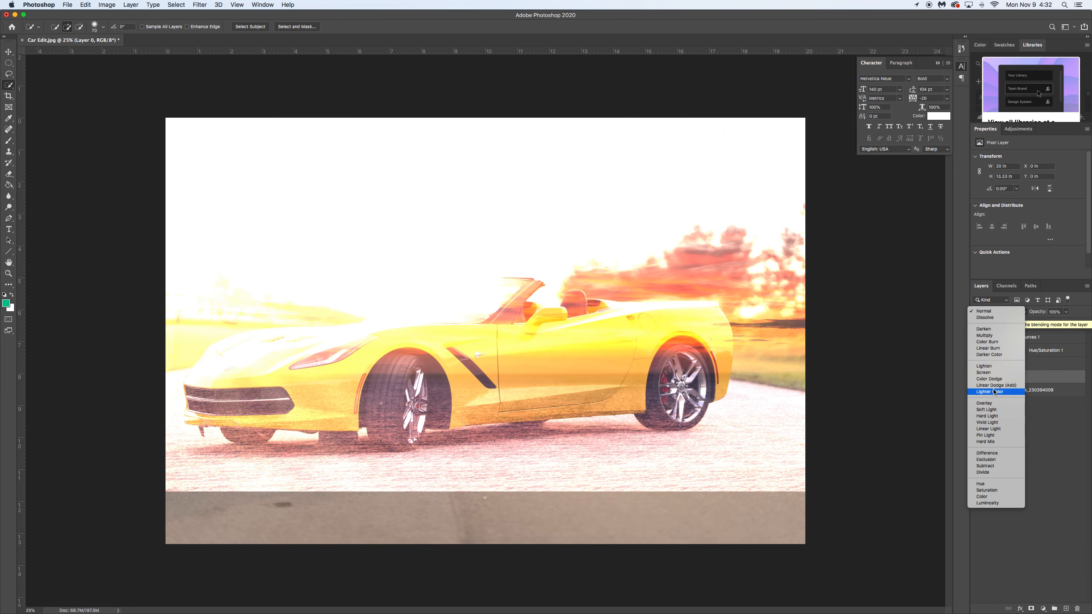
pyautogui.click(1082, 422)
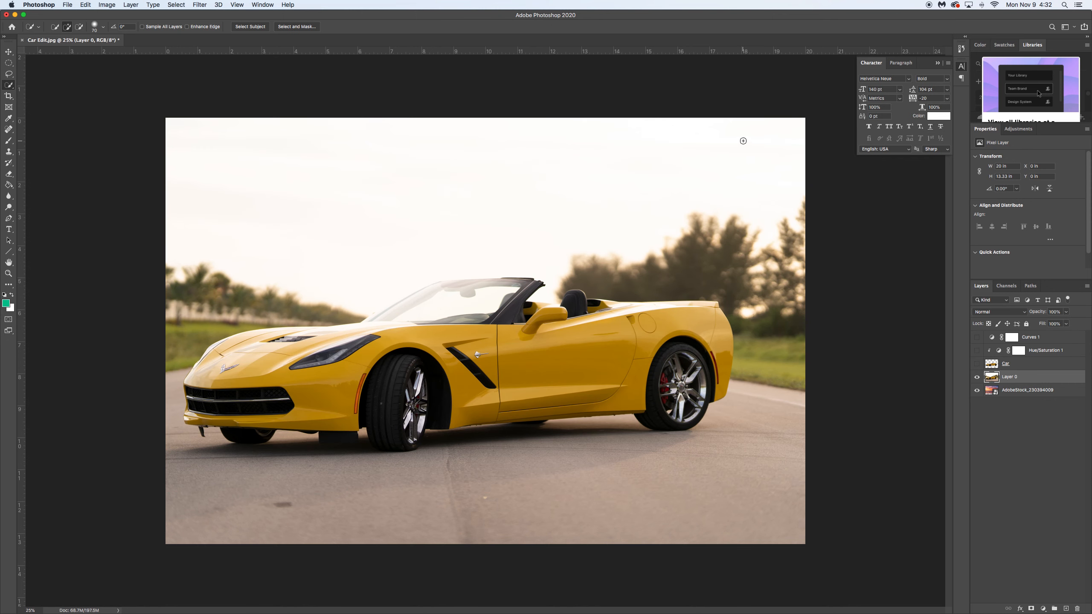
# - Try selecting the sky with the Quick Selection tool, excluding the windshield and using Enhance Edge, and clear the selection
pyautogui.moveTo(746, 140); pyautogui.dragTo(309, 153)
pyautogui.moveTo(9, 86)
pyautogui.mouseDown()
pyautogui.moveTo(19, 80)
pyautogui.moveTo(40, 95)
pyautogui.mouseUp()
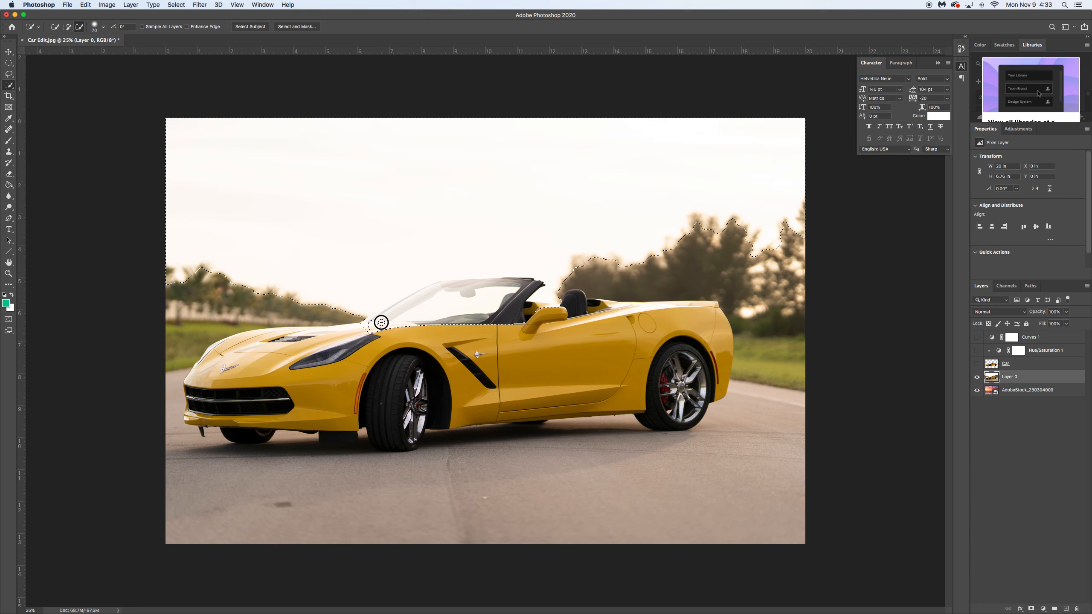
pyautogui.moveTo(388, 317)
pyautogui.mouseDown()
pyautogui.moveTo(361, 324)
pyautogui.moveTo(515, 320)
pyautogui.moveTo(517, 296)
pyautogui.mouseUp()
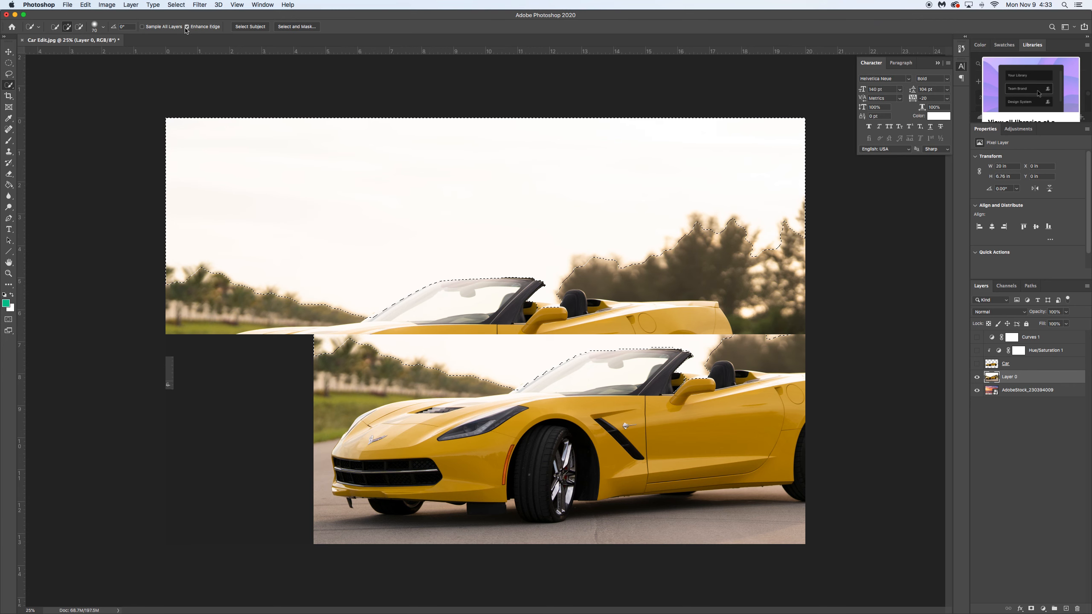
pyautogui.click(176, 5)
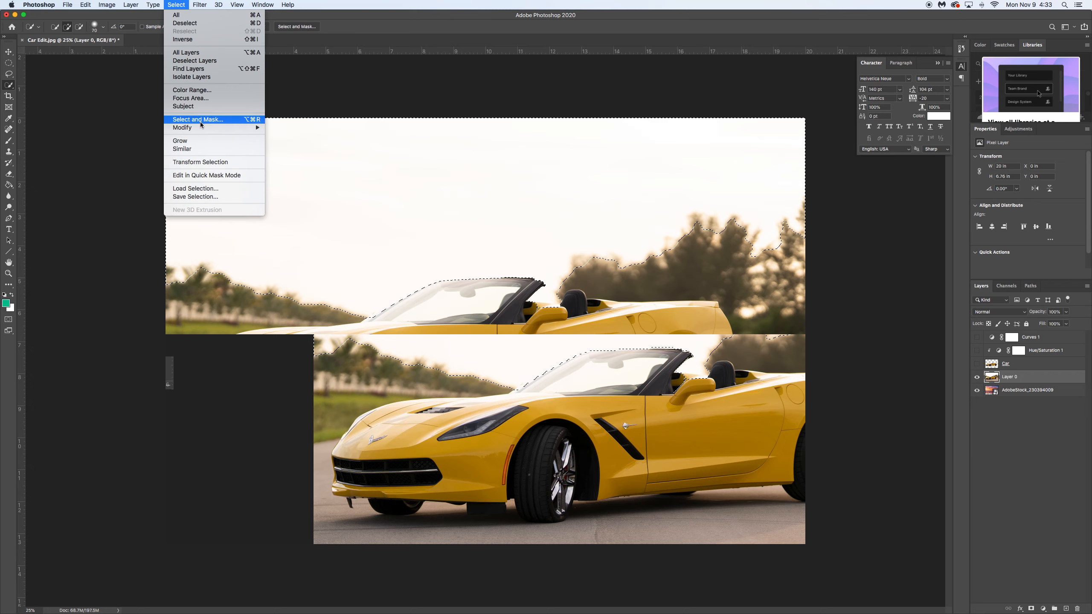
pyautogui.moveTo(201, 131)
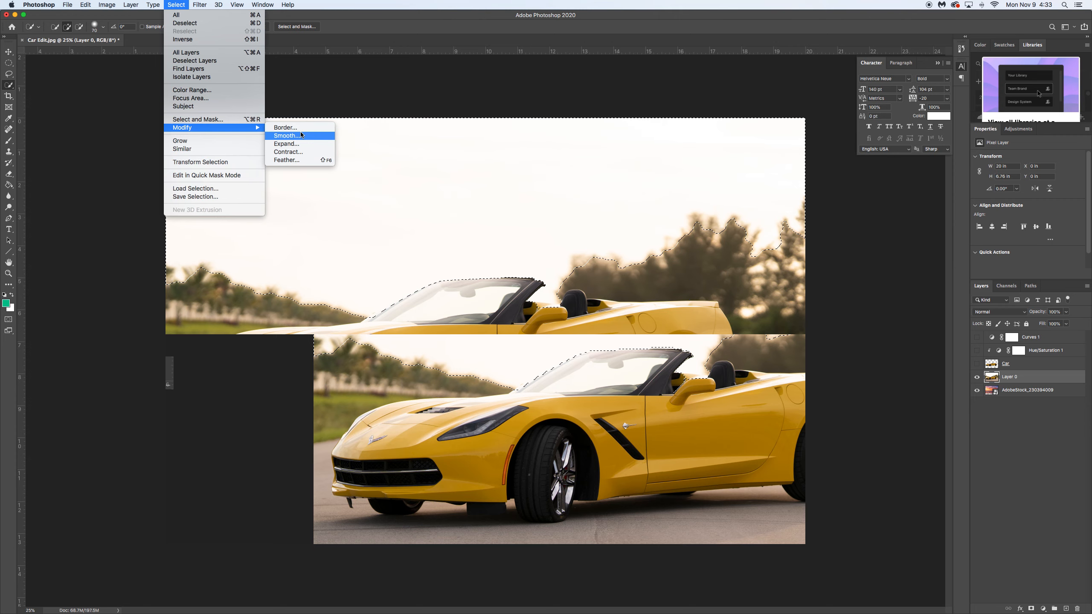
pyautogui.click(352, 18)
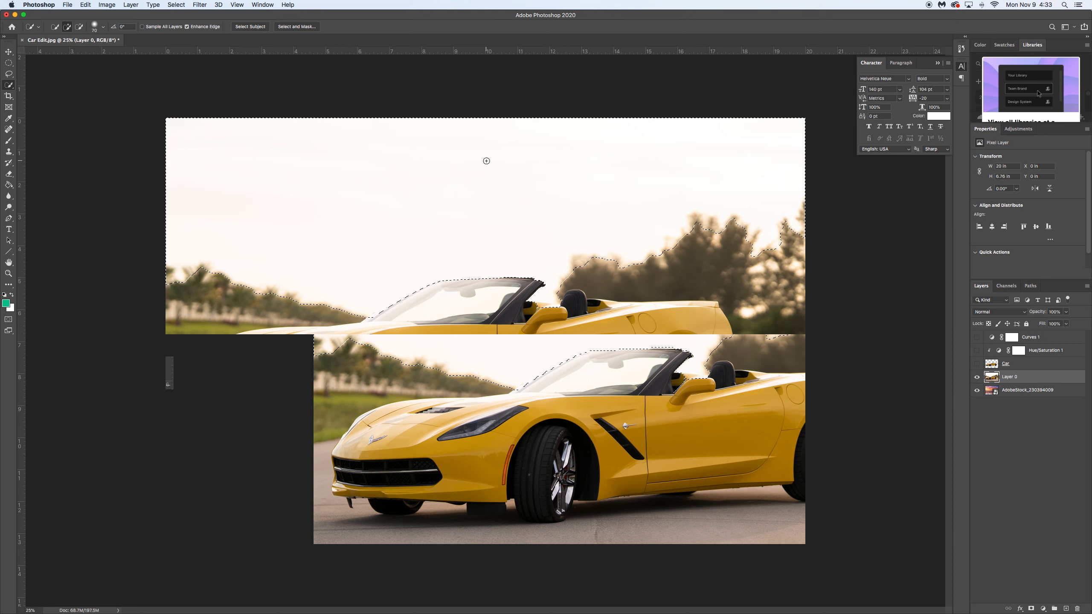
pyautogui.press('super+d')
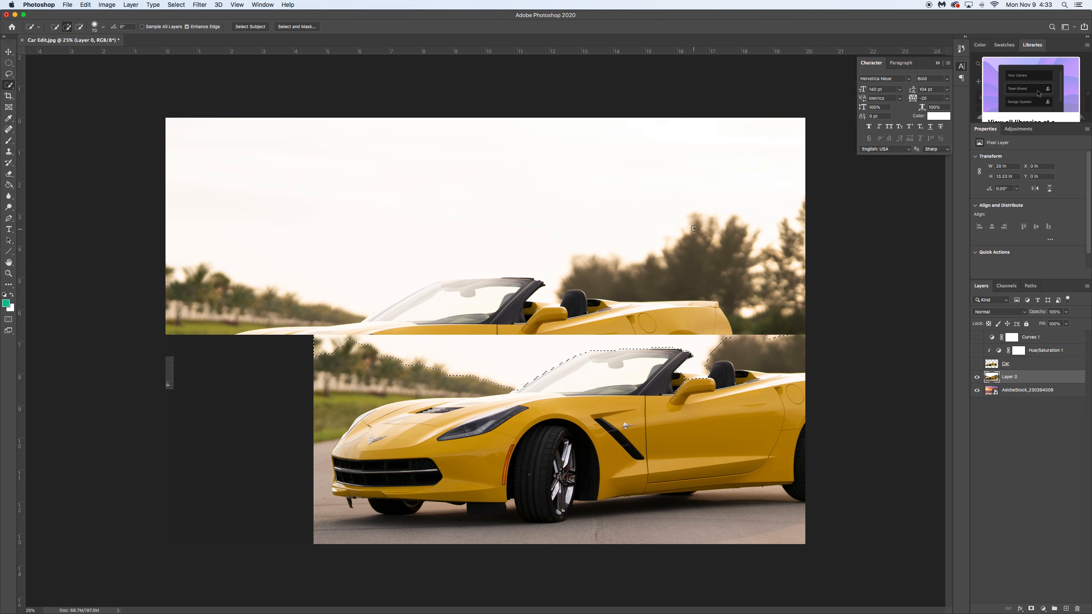
# - Select Layer 0's sky with Color Range at a fuzziness of about 55, delete it, and clear the selection
pyautogui.click(180, 5)
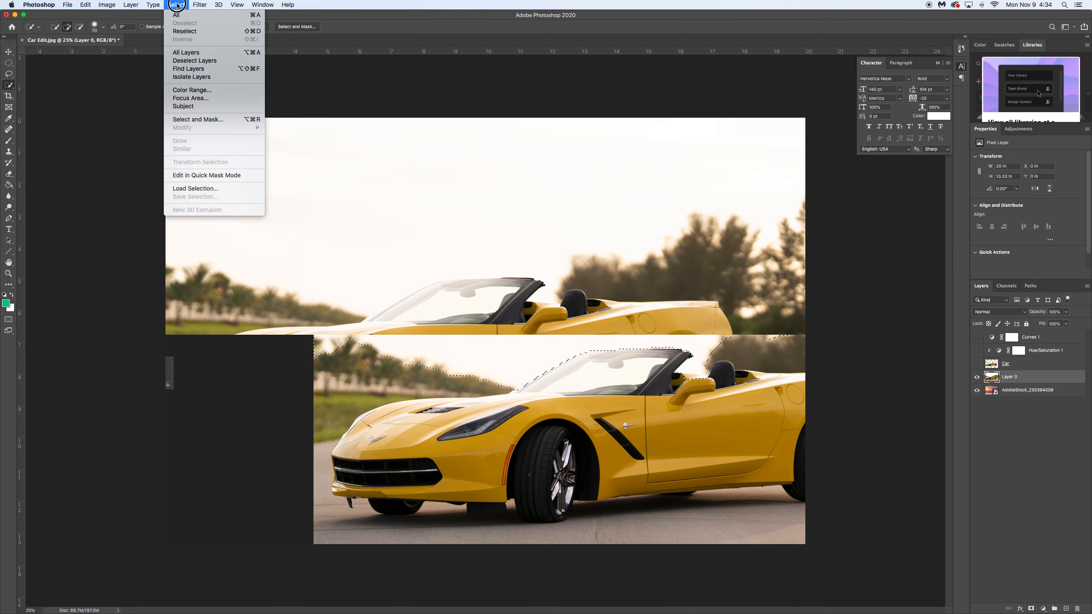
pyautogui.click(193, 91)
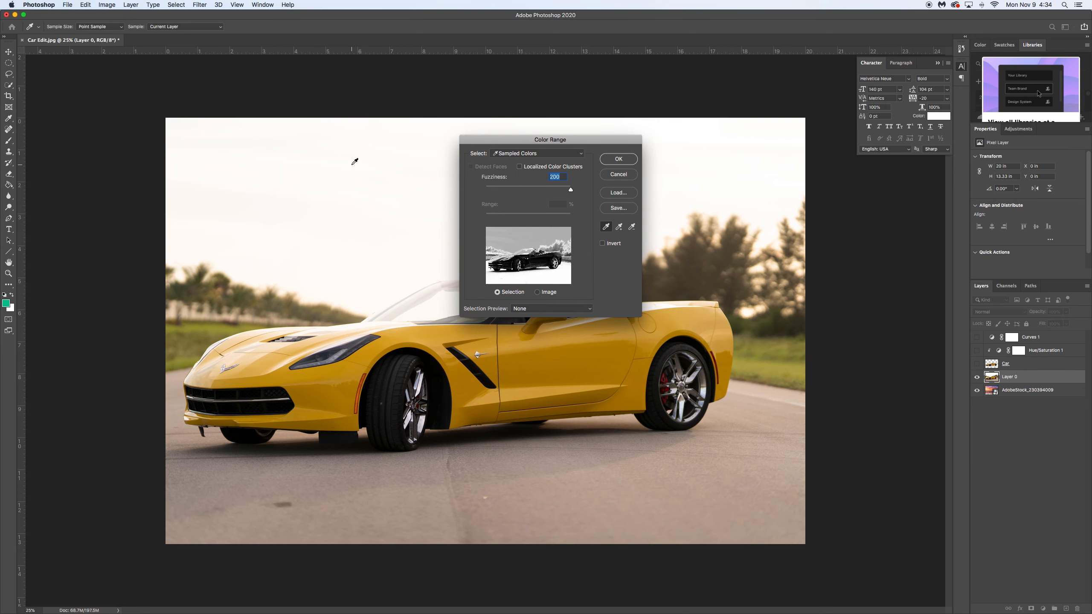
pyautogui.click(353, 164)
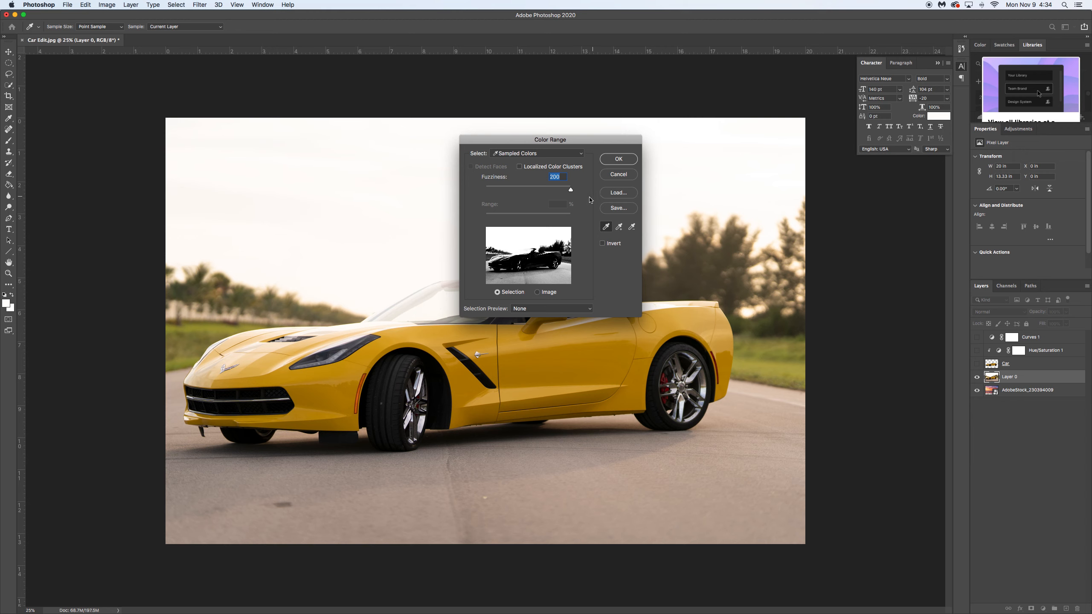
pyautogui.moveTo(571, 190); pyautogui.dragTo(511, 196)
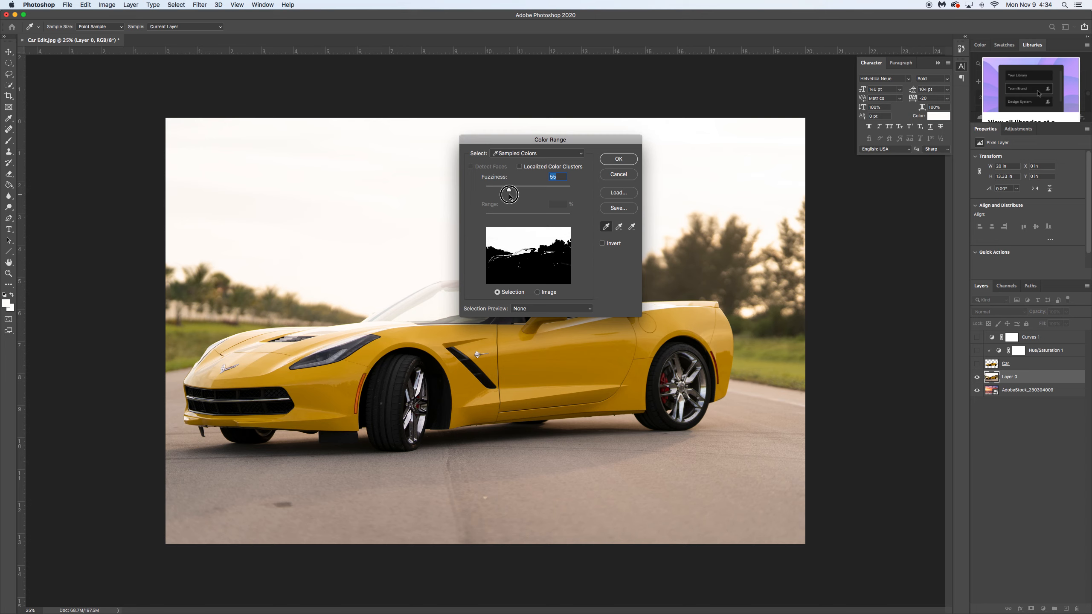
pyautogui.moveTo(510, 195)
pyautogui.mouseDown()
pyautogui.moveTo(485, 197)
pyautogui.moveTo(508, 196)
pyautogui.mouseUp()
pyautogui.click(619, 160)
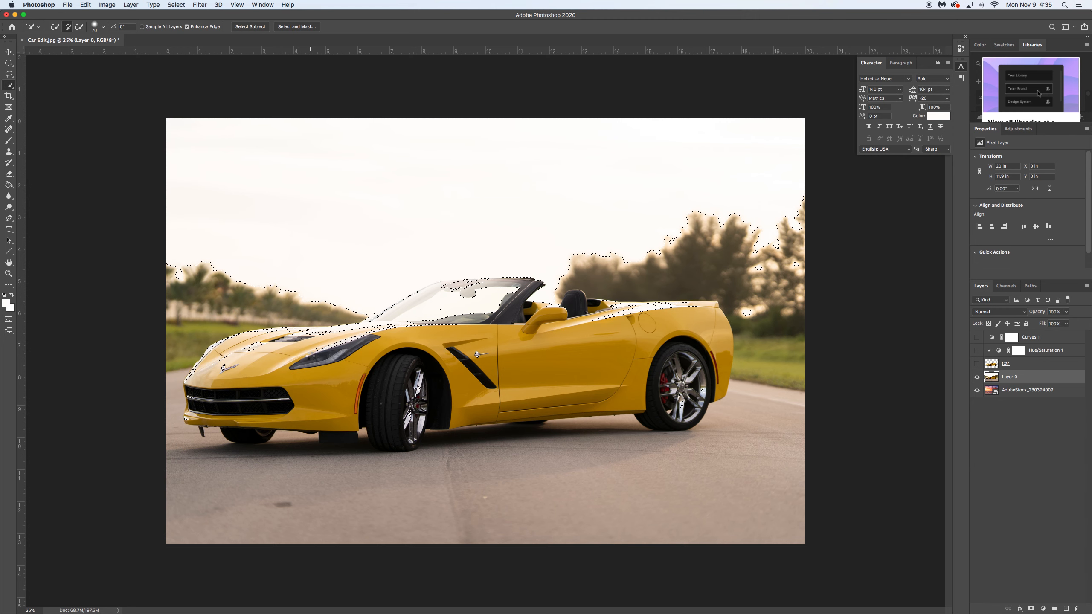
pyautogui.press('Delete')
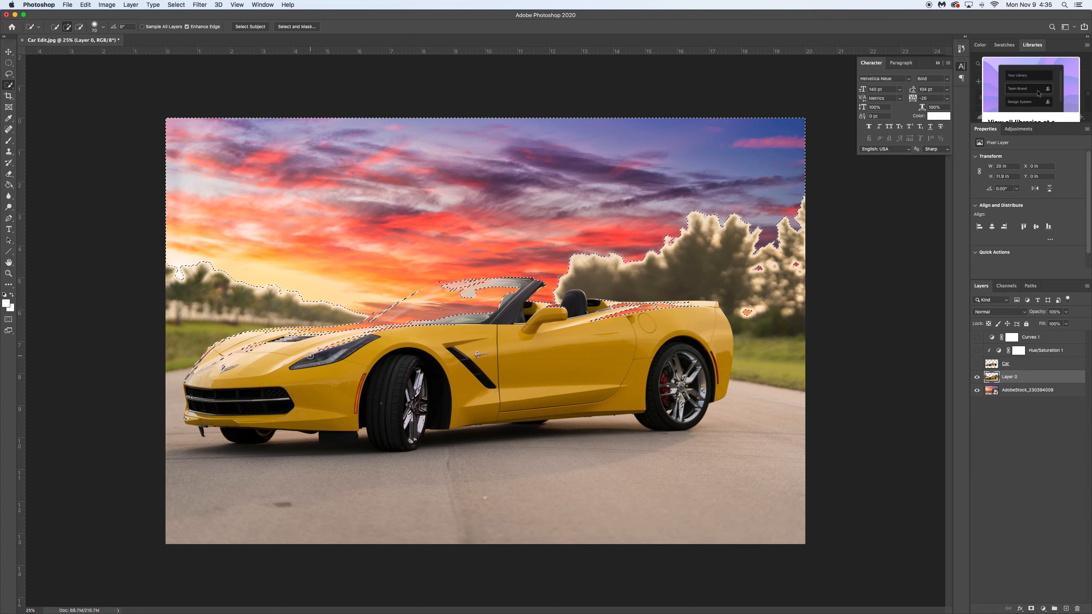
pyautogui.hotkey('ctrl', 'd')
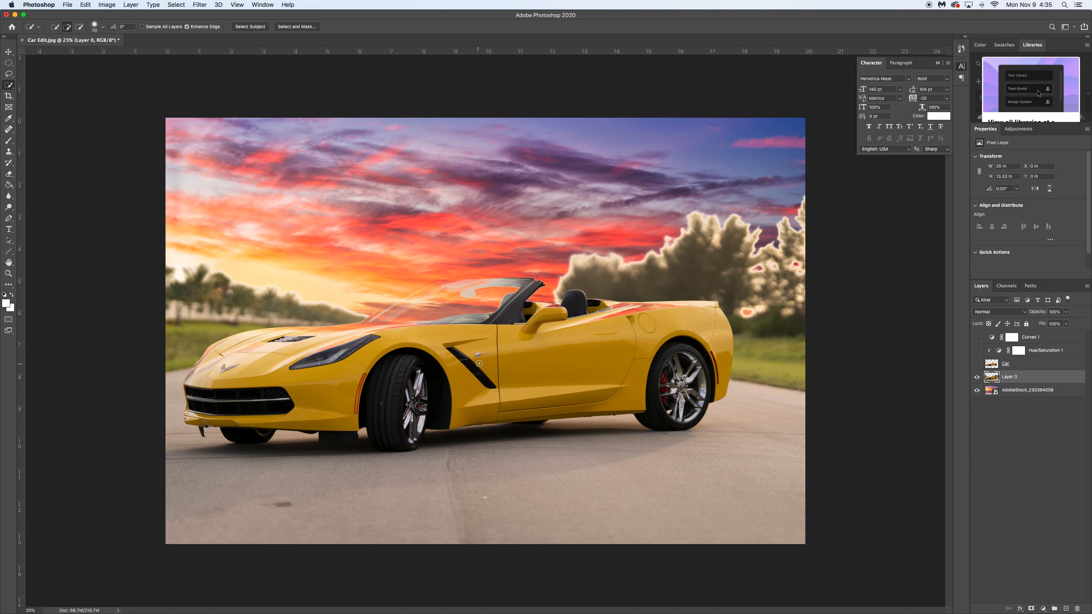
# - Show the Car, Hue/Saturation 1 and Curves 1 layers, and compare the photo with and without the Car layer
pyautogui.click(977, 364)
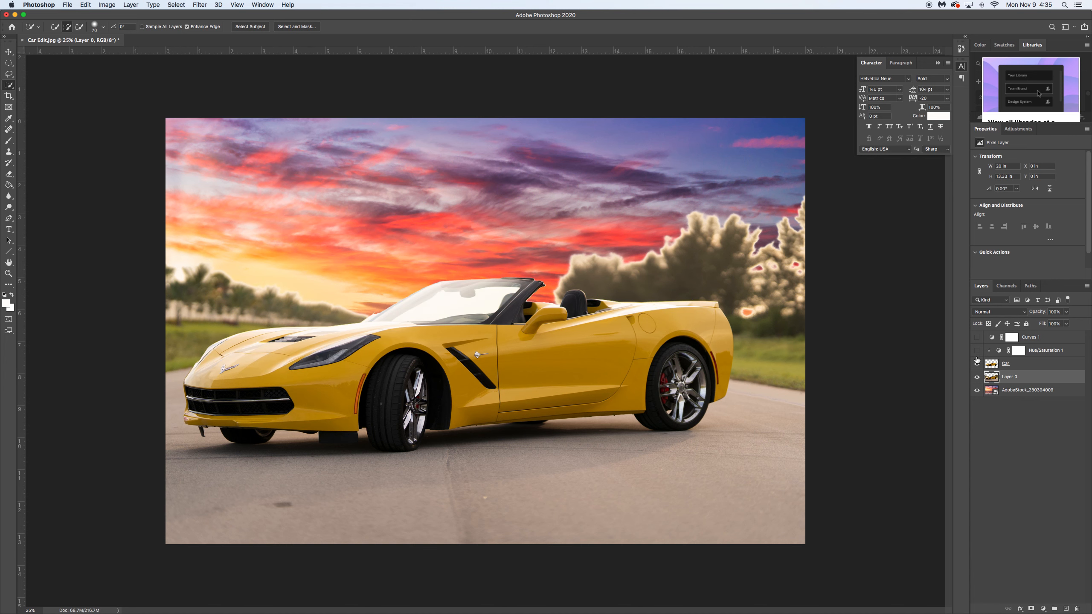
pyautogui.click(978, 351)
pyautogui.click(976, 337)
pyautogui.click(977, 339)
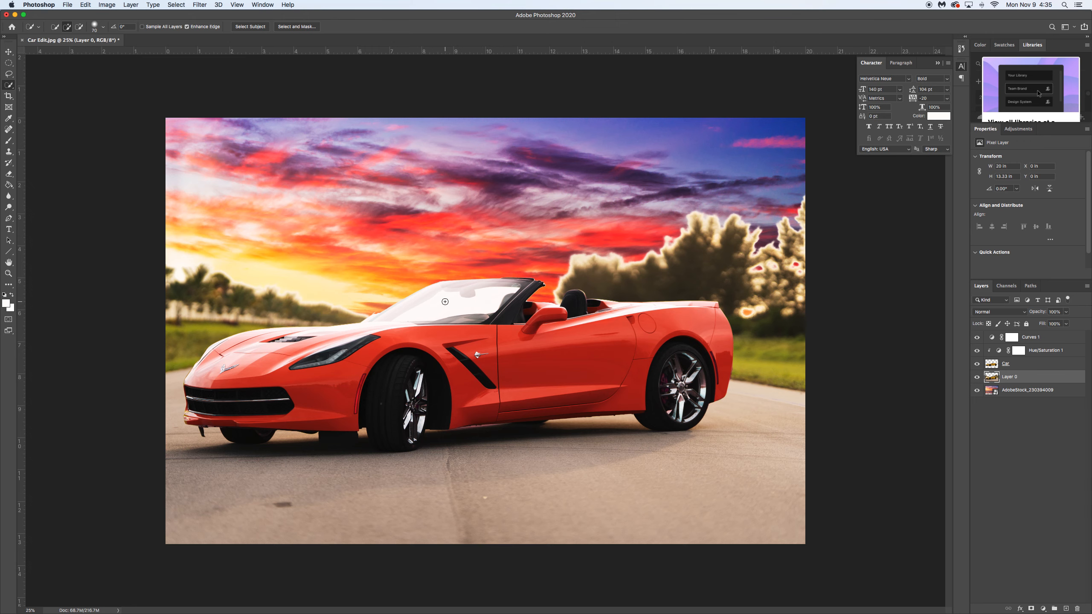
pyautogui.click(977, 364)
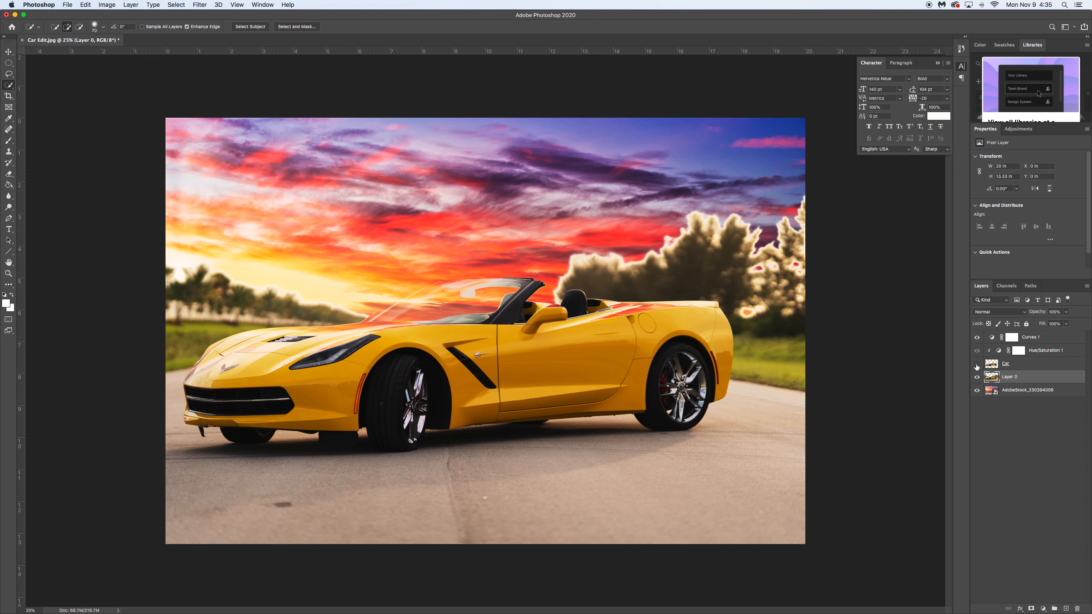
pyautogui.click(977, 364)
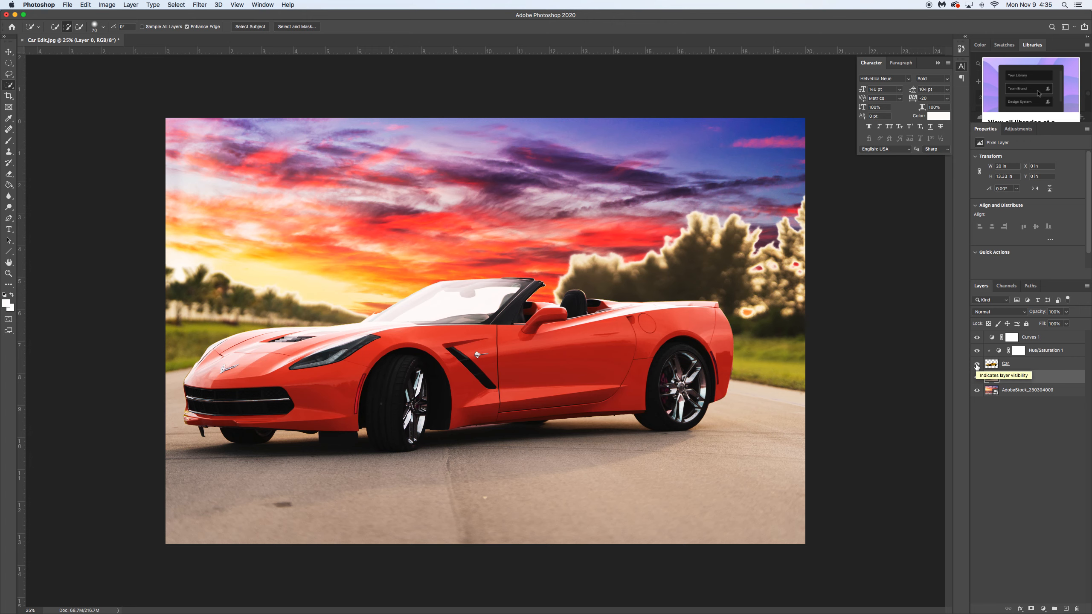
# - Erase the leftover windshield fragments from Layer 0 with the Car layer hidden, and show the Car layer again
pyautogui.click(977, 365)
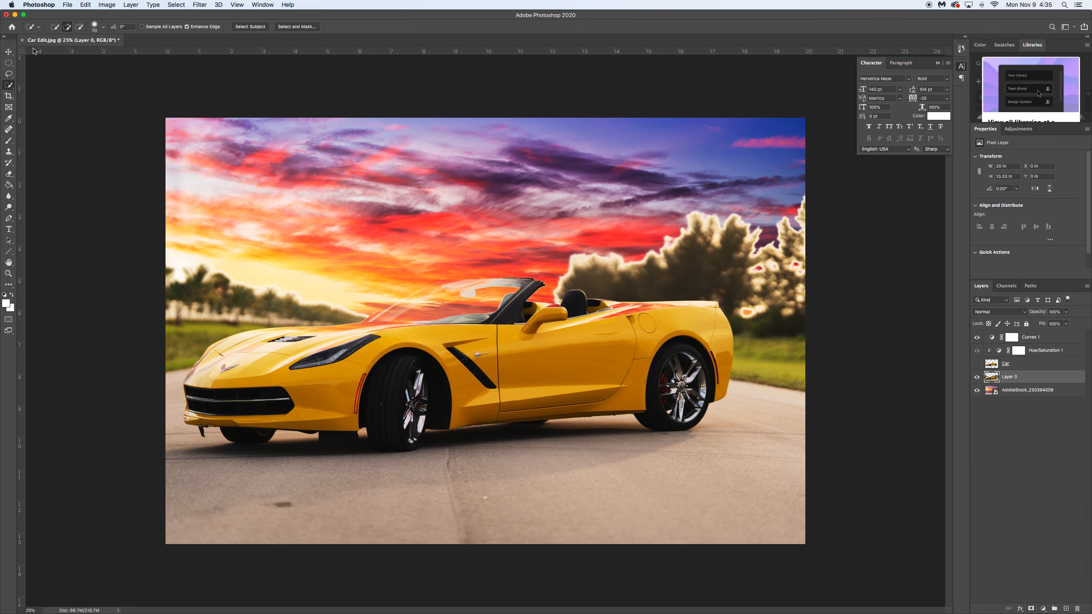
pyautogui.click(8, 174)
pyautogui.moveTo(456, 280)
pyautogui.mouseDown()
pyautogui.moveTo(424, 286)
pyautogui.moveTo(438, 275)
pyautogui.moveTo(371, 305)
pyautogui.moveTo(517, 276)
pyautogui.moveTo(414, 309)
pyautogui.moveTo(444, 305)
pyautogui.moveTo(425, 310)
pyautogui.moveTo(378, 307)
pyautogui.mouseUp()
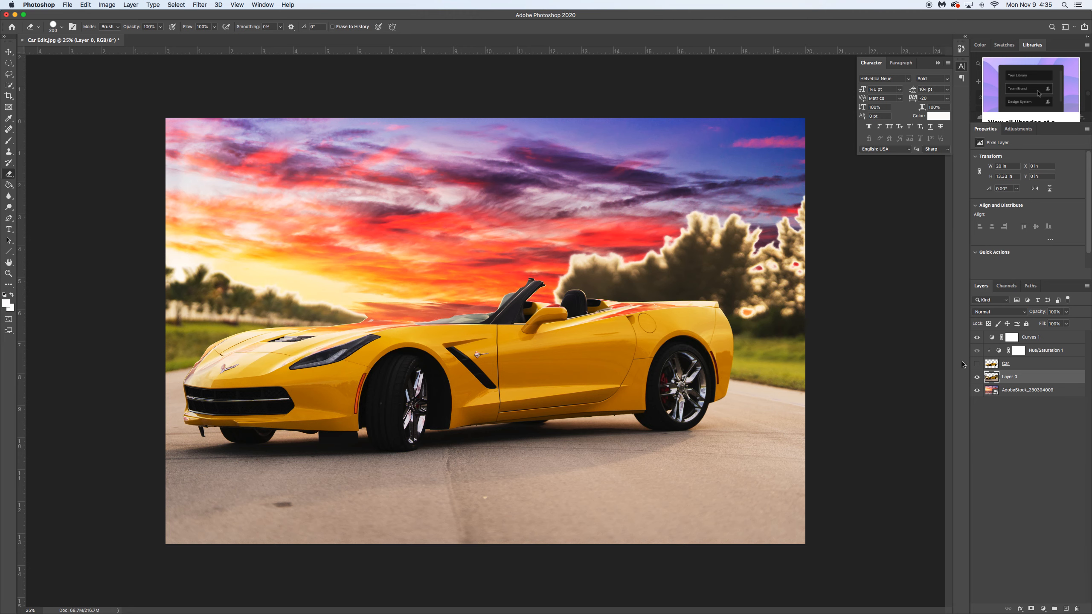
pyautogui.click(977, 364)
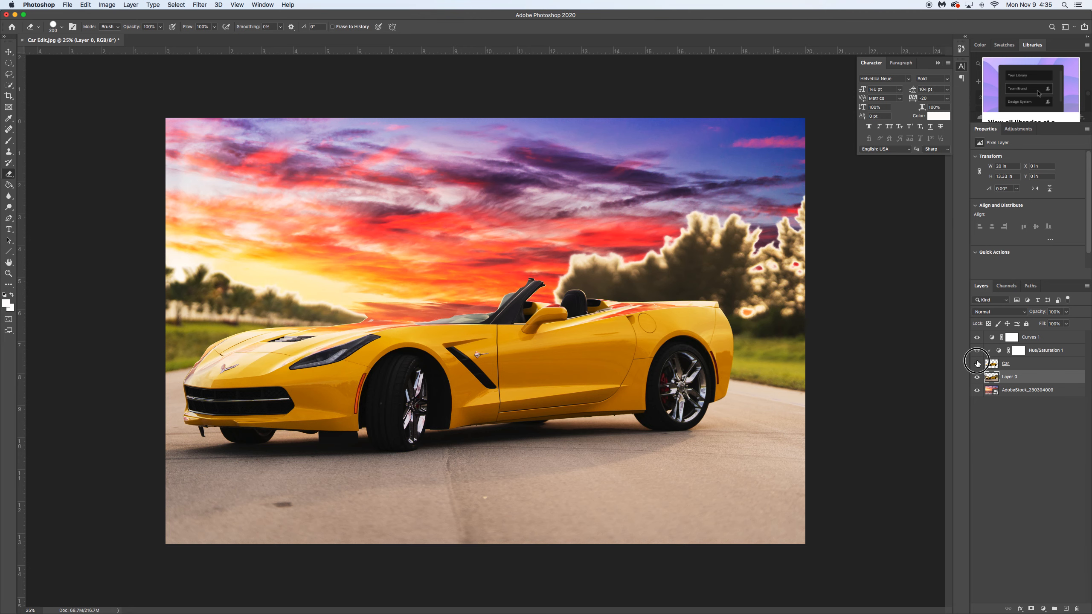
# - Select the bright windshield glass on the Car layer with the Quick Selection tool
pyautogui.click(1016, 364)
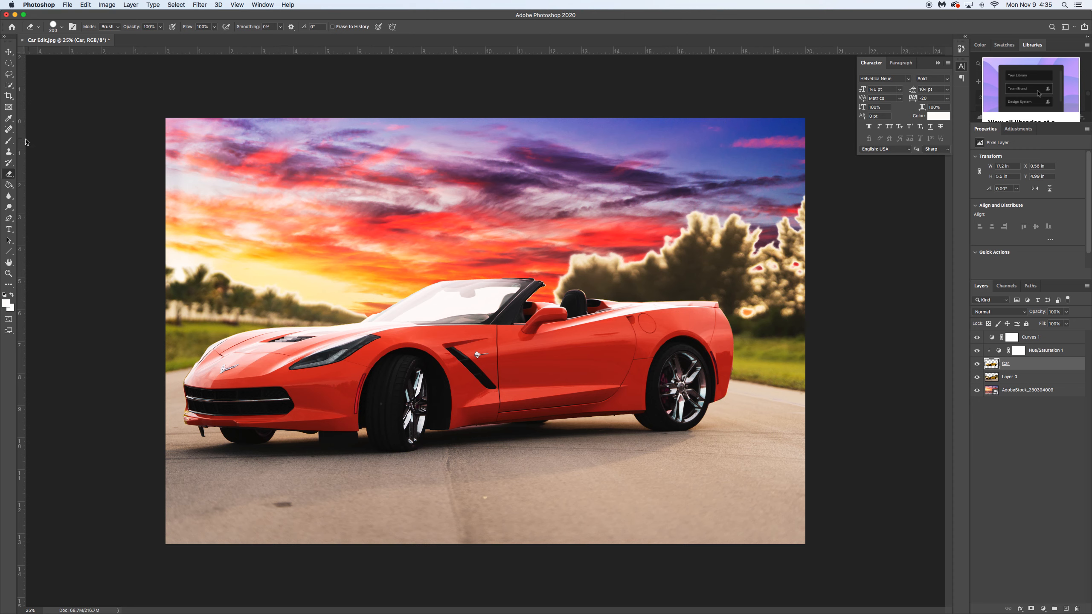
pyautogui.click(9, 85)
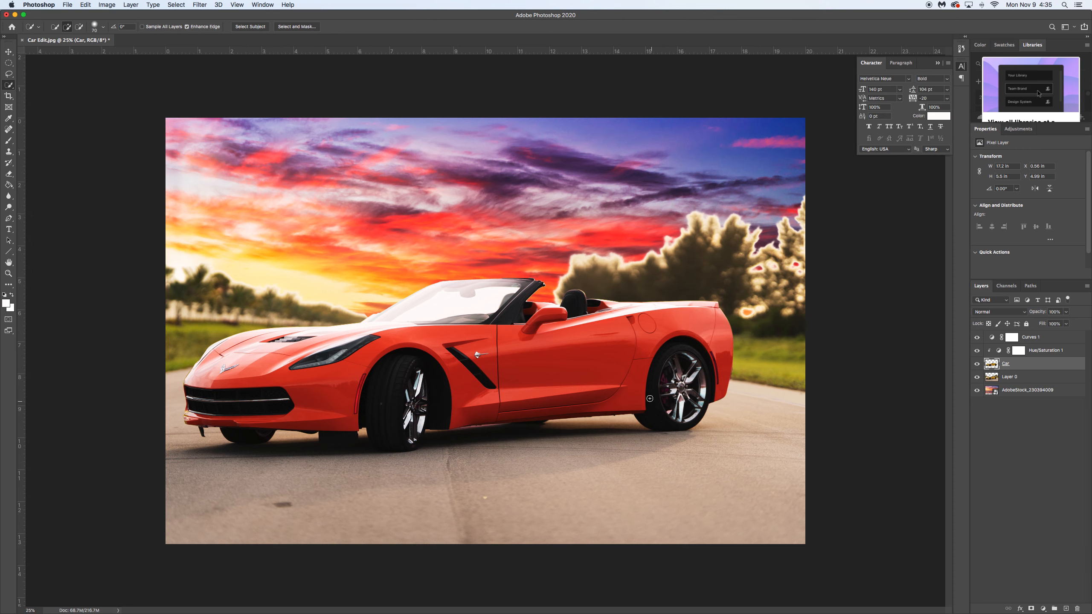
pyautogui.click(473, 304)
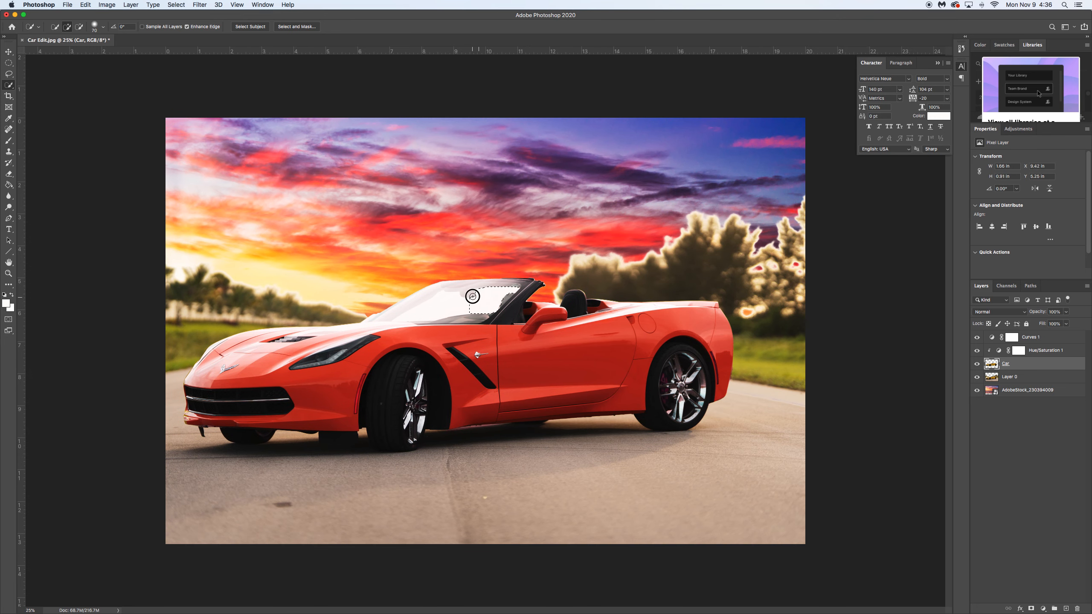
pyautogui.moveTo(473, 296); pyautogui.dragTo(401, 318)
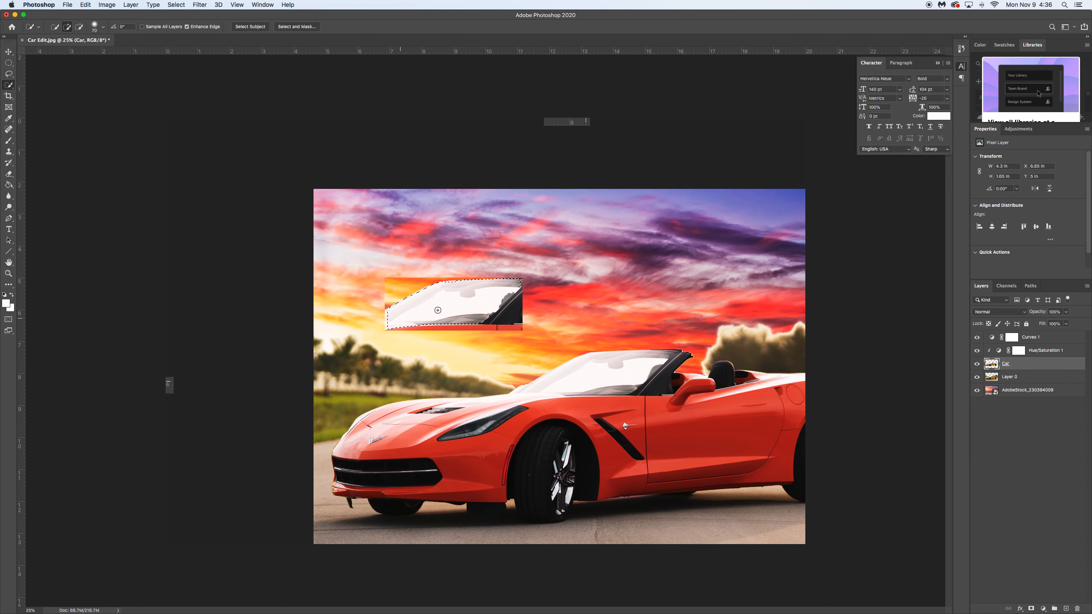
# - Subtract the windshield's lower edge, upper frame, front edge and rearview mirror area from the glass selection
pyautogui.press('alt')
pyautogui.moveTo(389, 327); pyautogui.dragTo(460, 323)
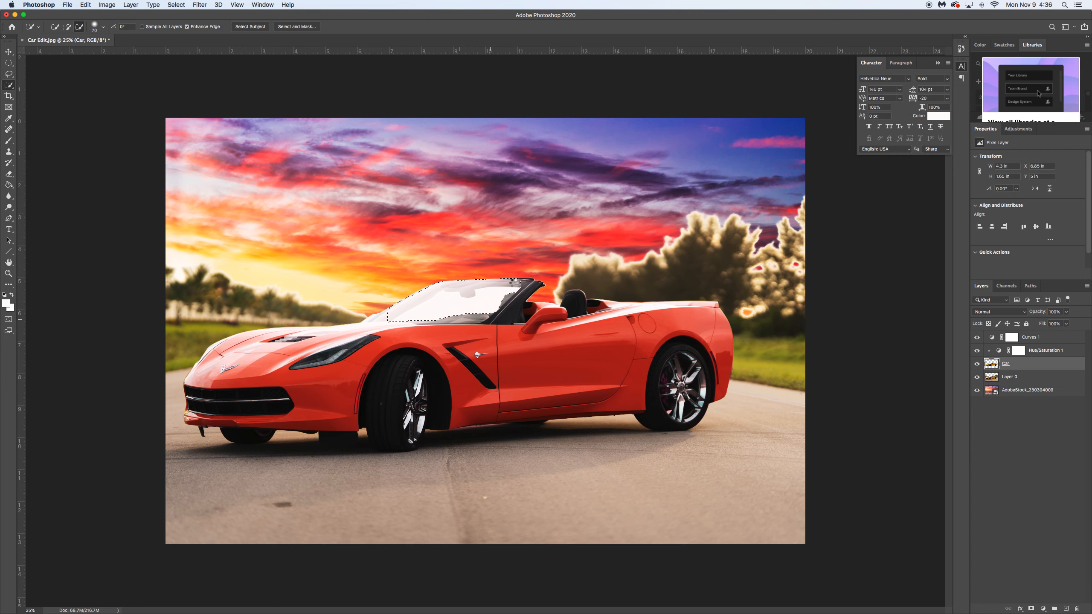
pyautogui.click(513, 284)
pyautogui.click(501, 283)
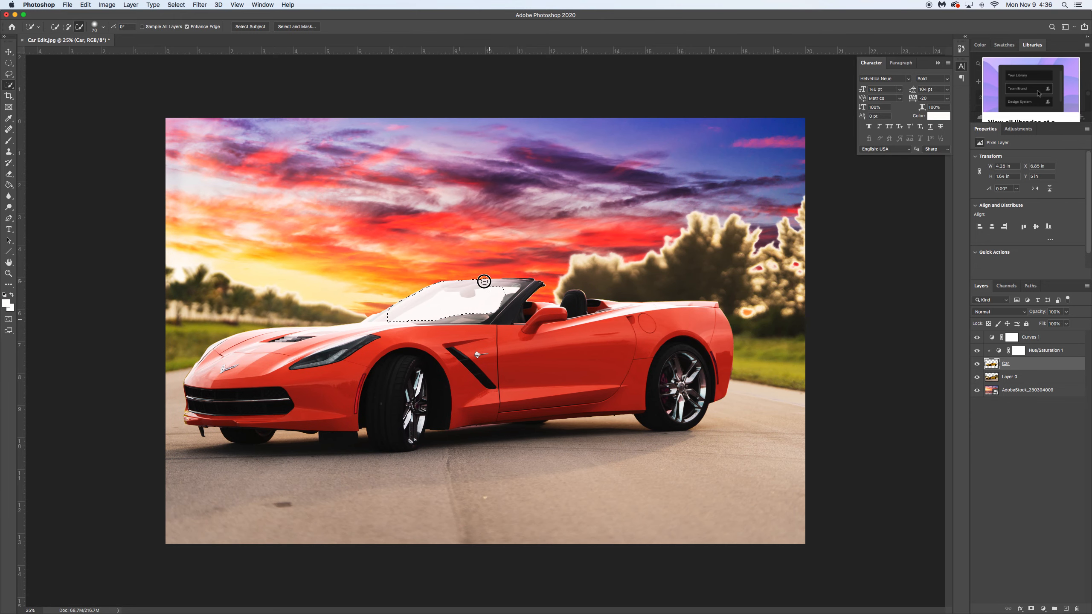
pyautogui.moveTo(485, 281)
pyautogui.mouseDown()
pyautogui.moveTo(422, 288)
pyautogui.moveTo(389, 313)
pyautogui.mouseUp()
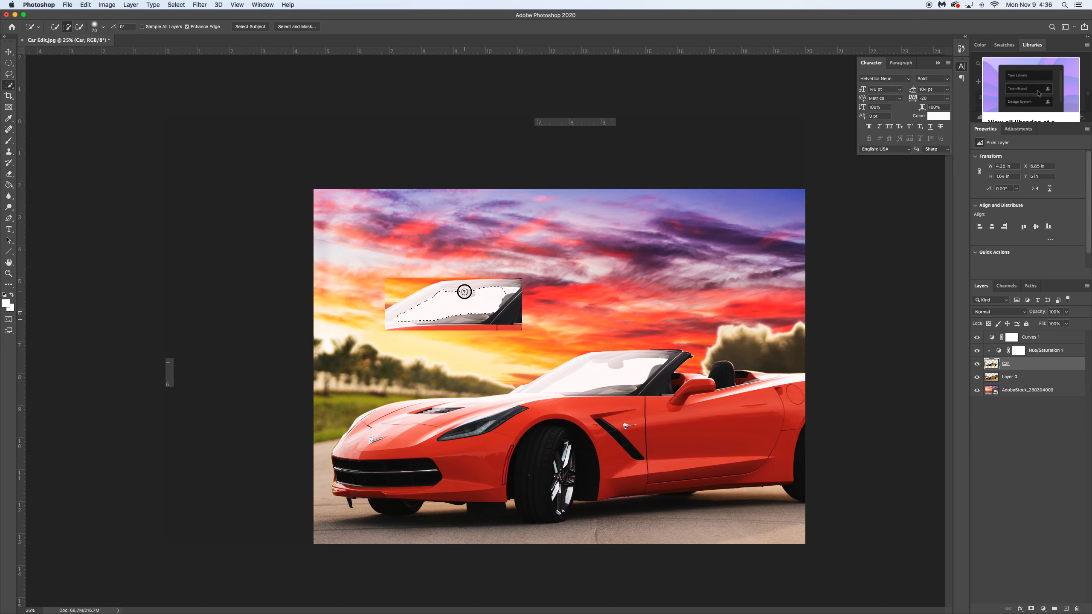
pyautogui.press('alt')
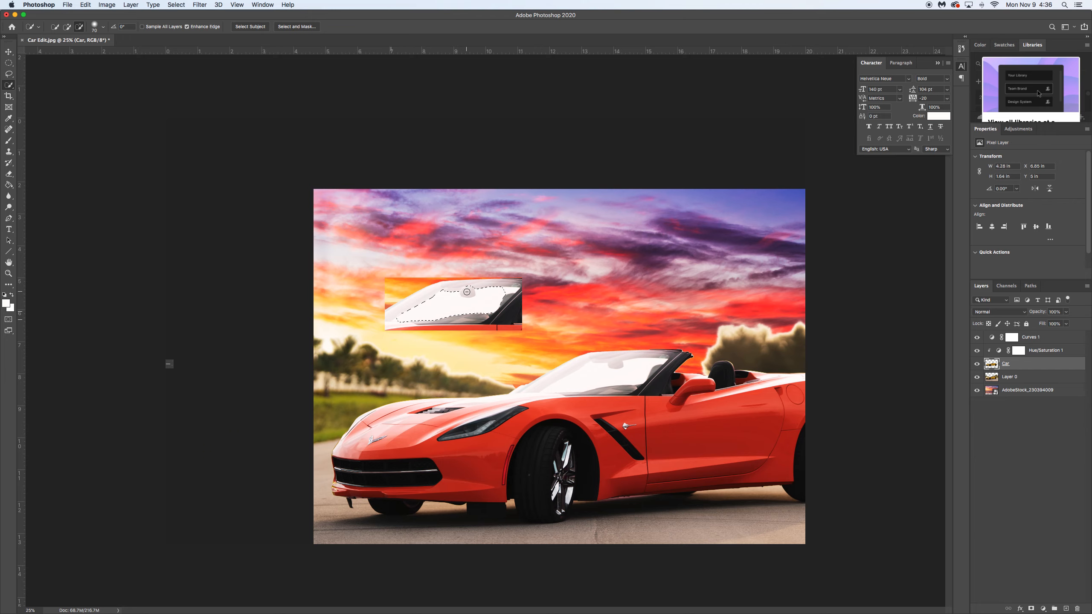
pyautogui.click(465, 294)
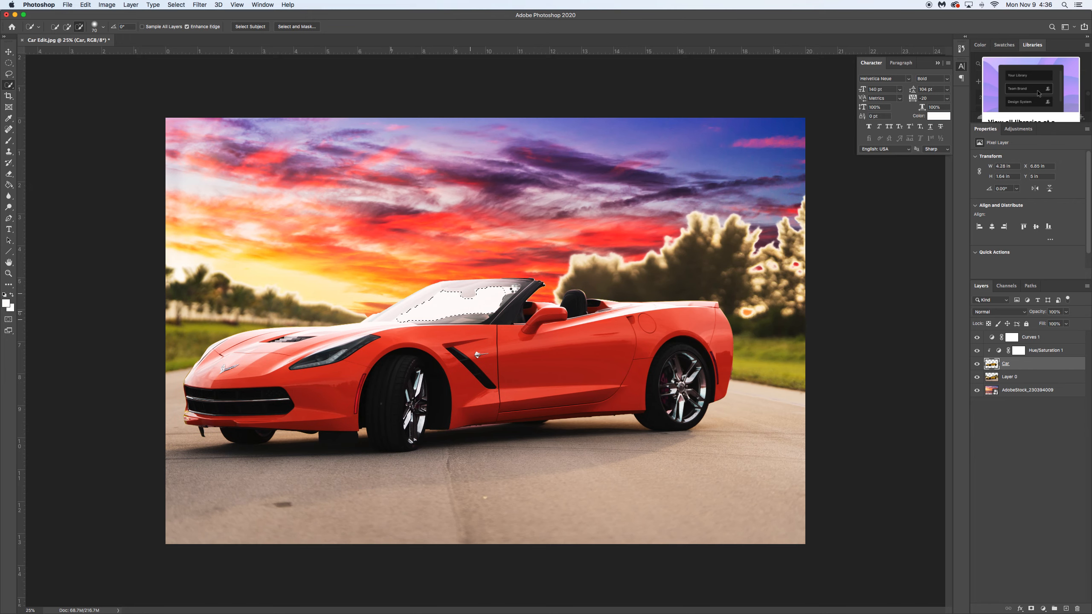
pyautogui.press('alt')
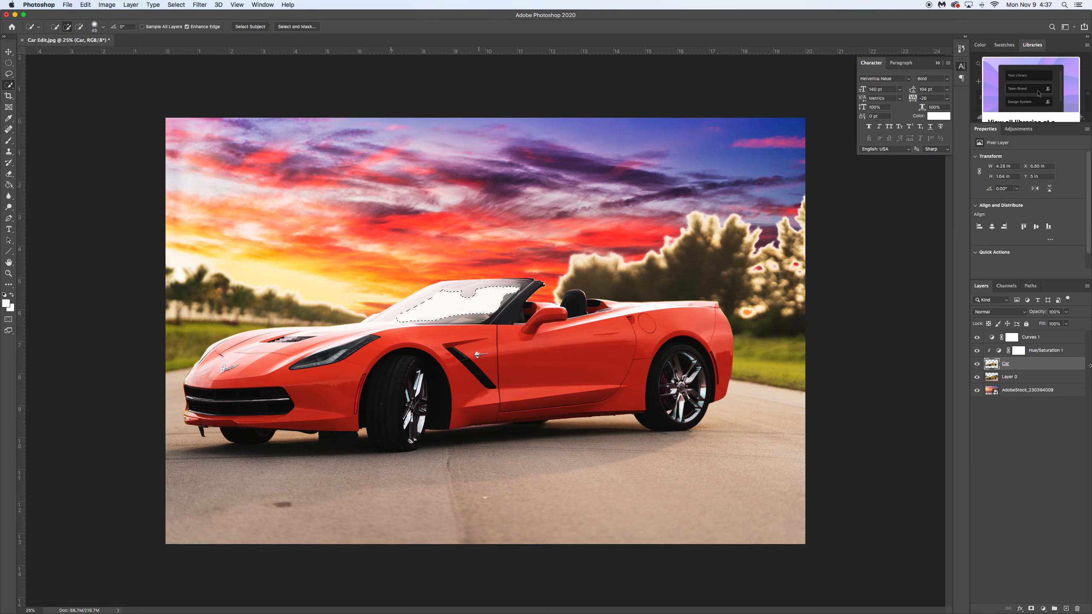
# - Try filling the windshield glass selection with white on a new layer clipped above Car, compare it, and undo the attempt
pyautogui.click(1067, 609)
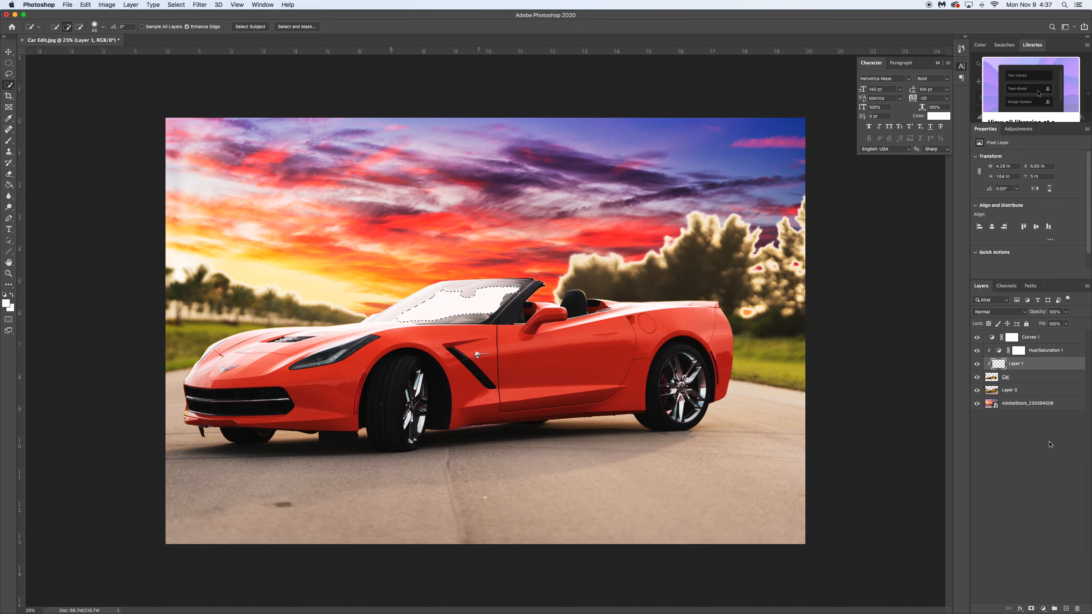
pyautogui.hotkey('alt', 'BackSpace')
pyautogui.press('super+d')
pyautogui.click(976, 377)
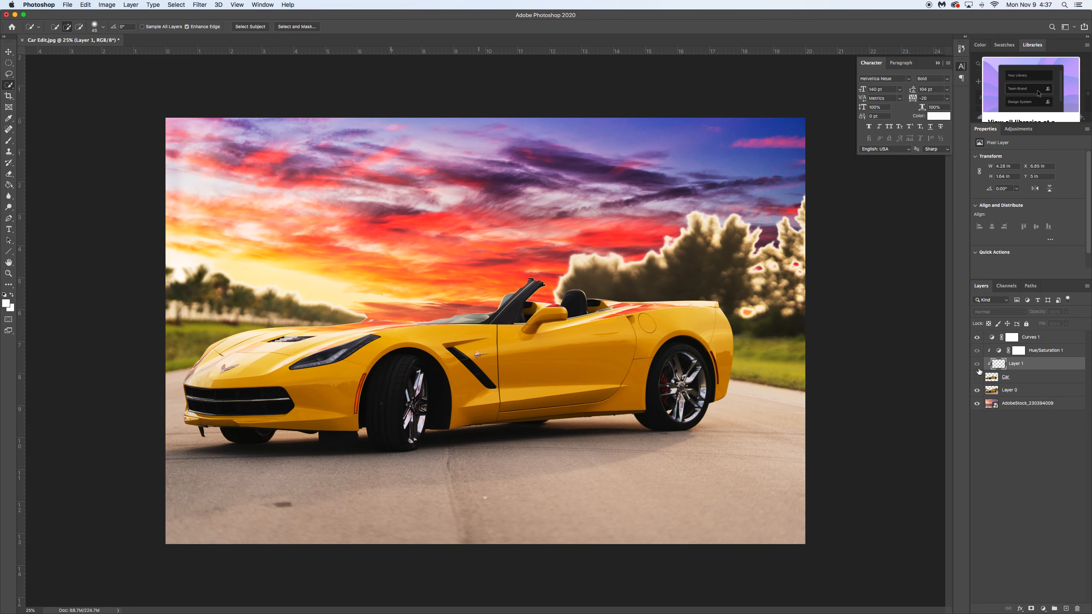
pyautogui.click(977, 378)
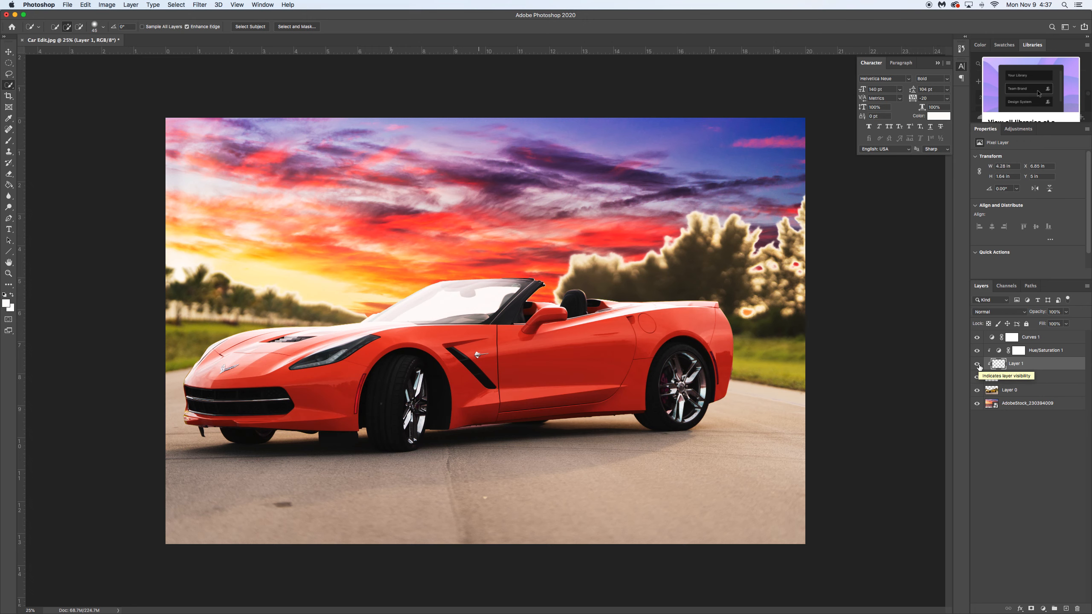
pyautogui.click(977, 377)
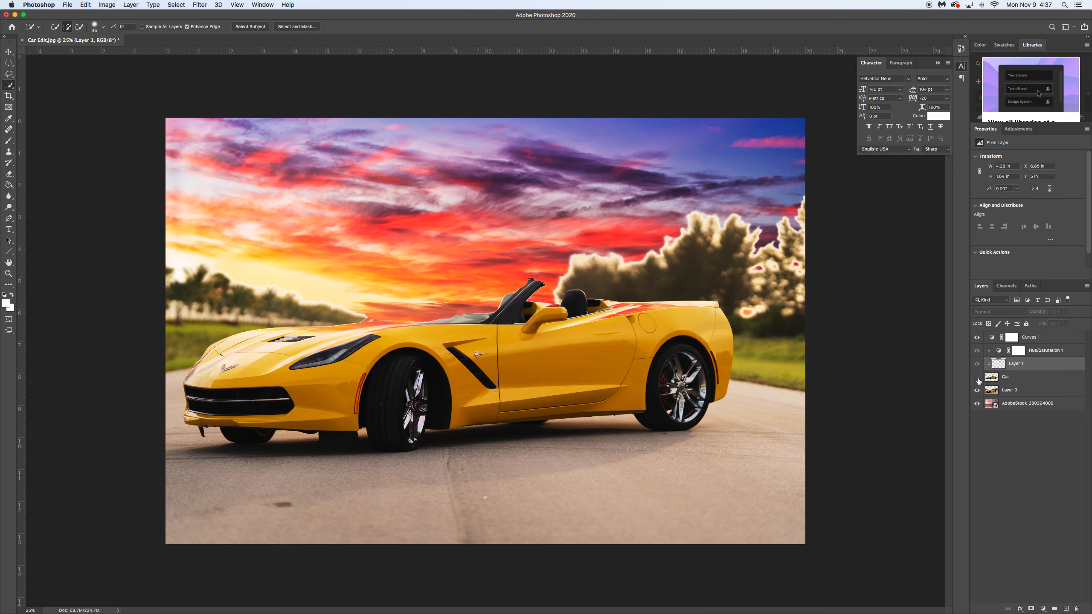
pyautogui.click(977, 377)
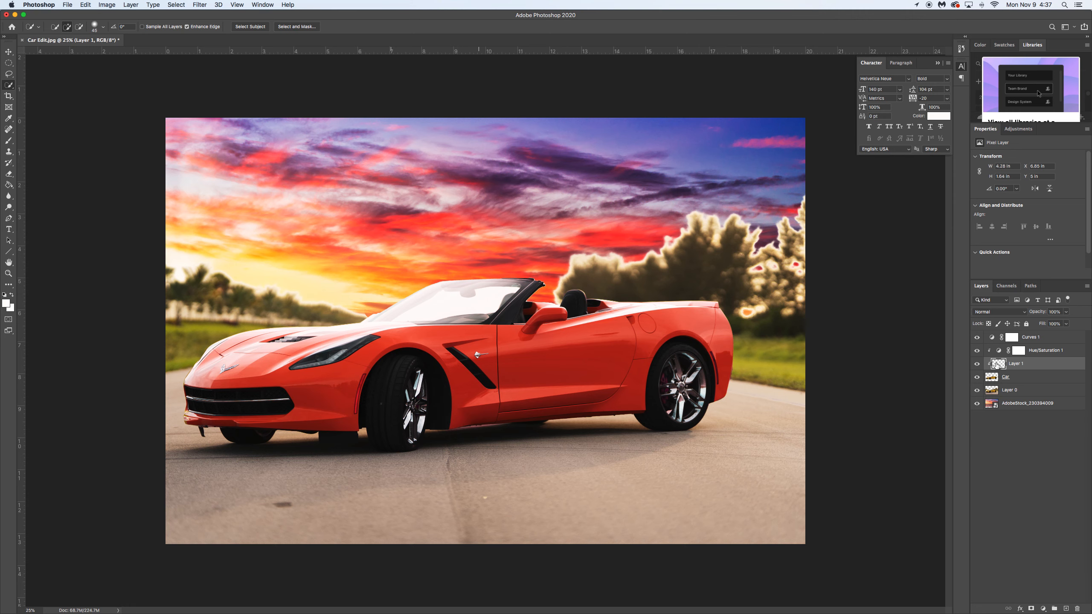
pyautogui.click(979, 364)
pyautogui.click(979, 364)
pyautogui.press('super+z')
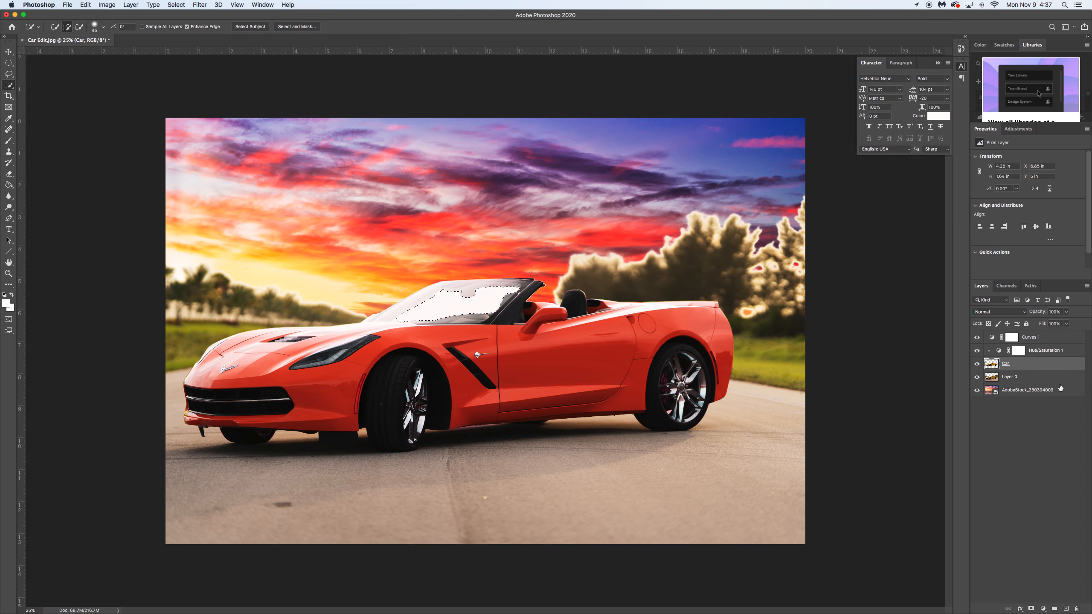
# - Create a layer above Layer 0 and copy the selected windshield glass from the Car layer onto it
pyautogui.click(1027, 377)
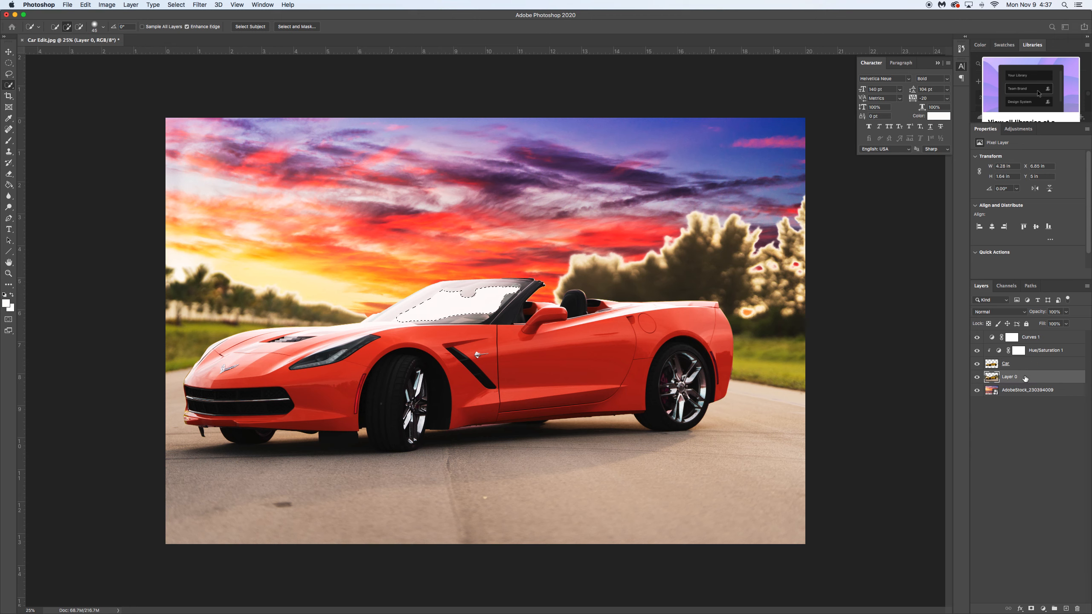
pyautogui.click(1066, 609)
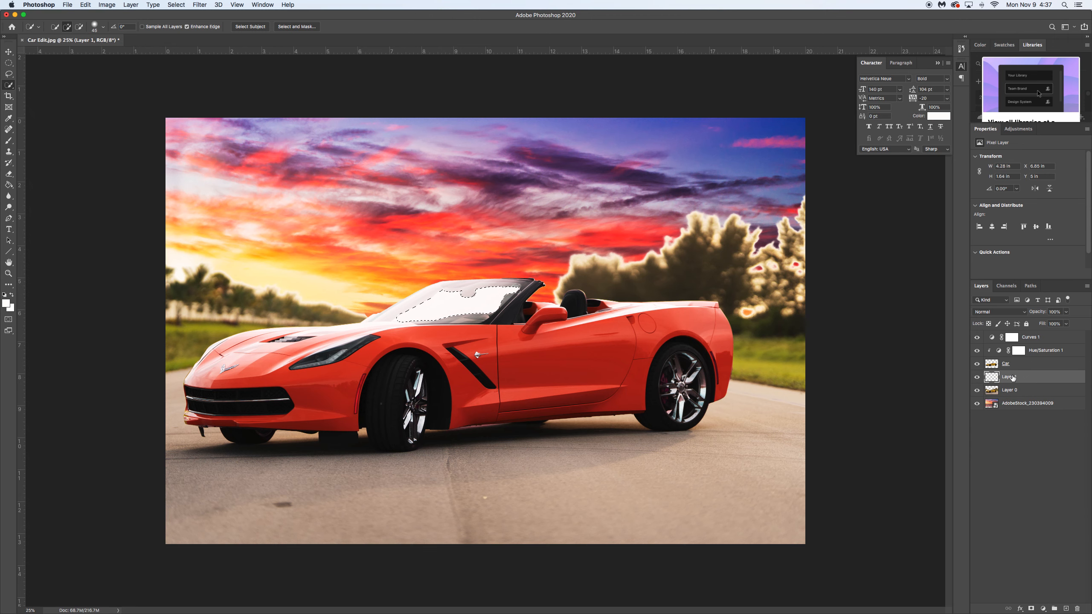
pyautogui.click(1013, 377)
pyautogui.click(1016, 362)
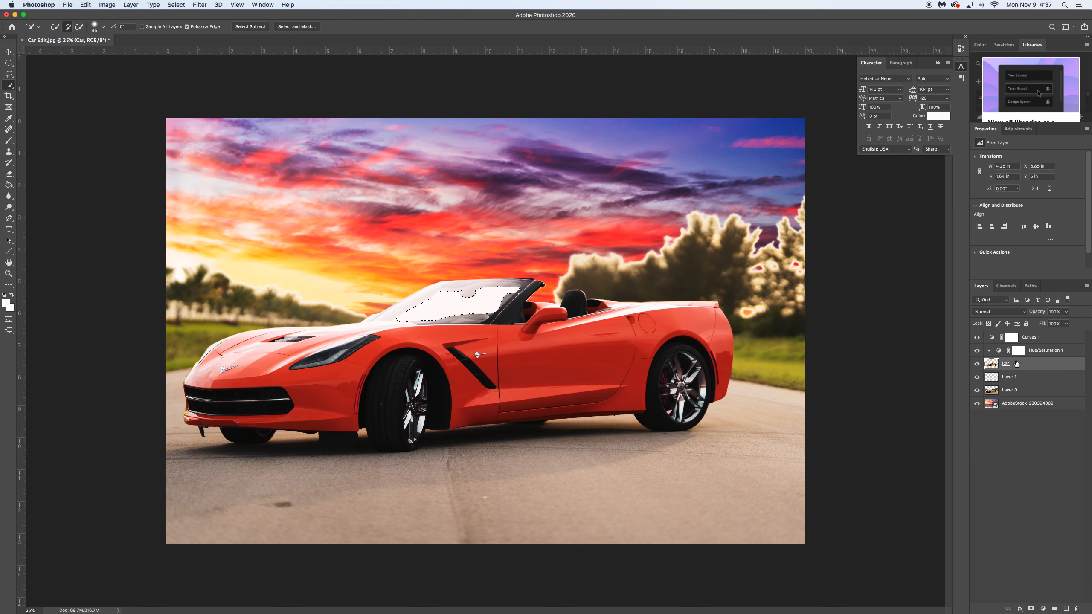
pyautogui.click(1021, 380)
pyautogui.press('super+v')
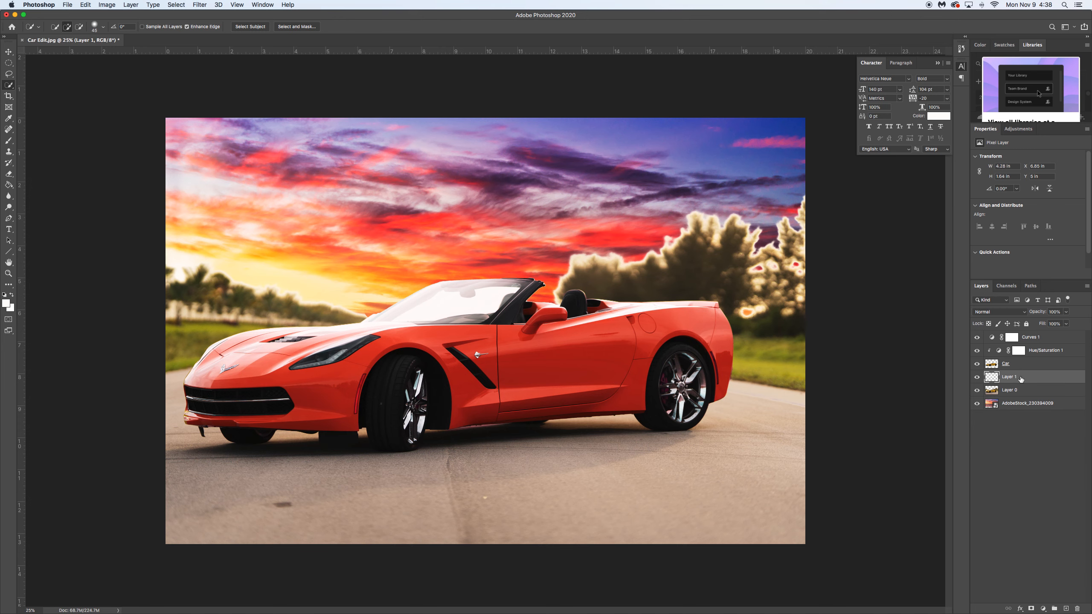
# - Reorder the glass layer so it sits beneath Layer 0 and directly above the sunset image
pyautogui.moveTo(1018, 380); pyautogui.dragTo(1018, 365)
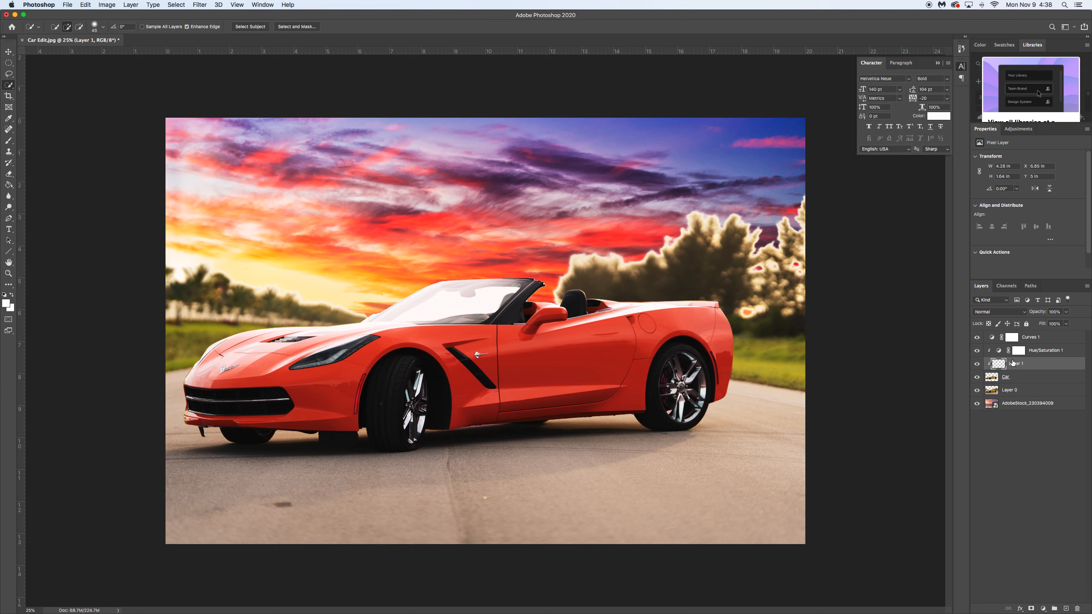
pyautogui.click(977, 351)
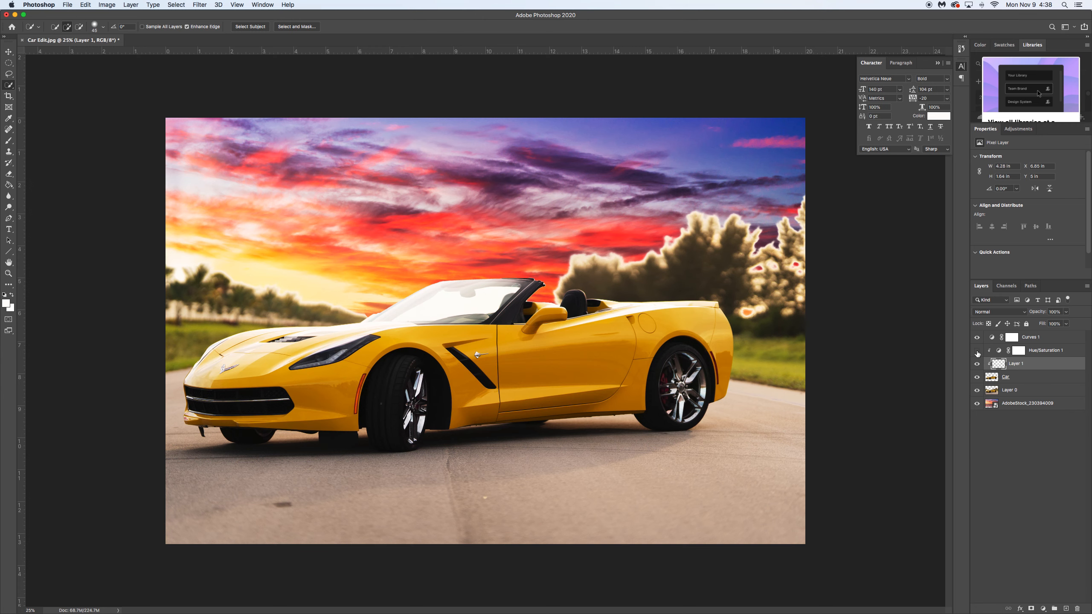
pyautogui.moveTo(1008, 364); pyautogui.dragTo(1015, 382)
pyautogui.click(1018, 378)
pyautogui.moveTo(1018, 378); pyautogui.dragTo(1016, 391)
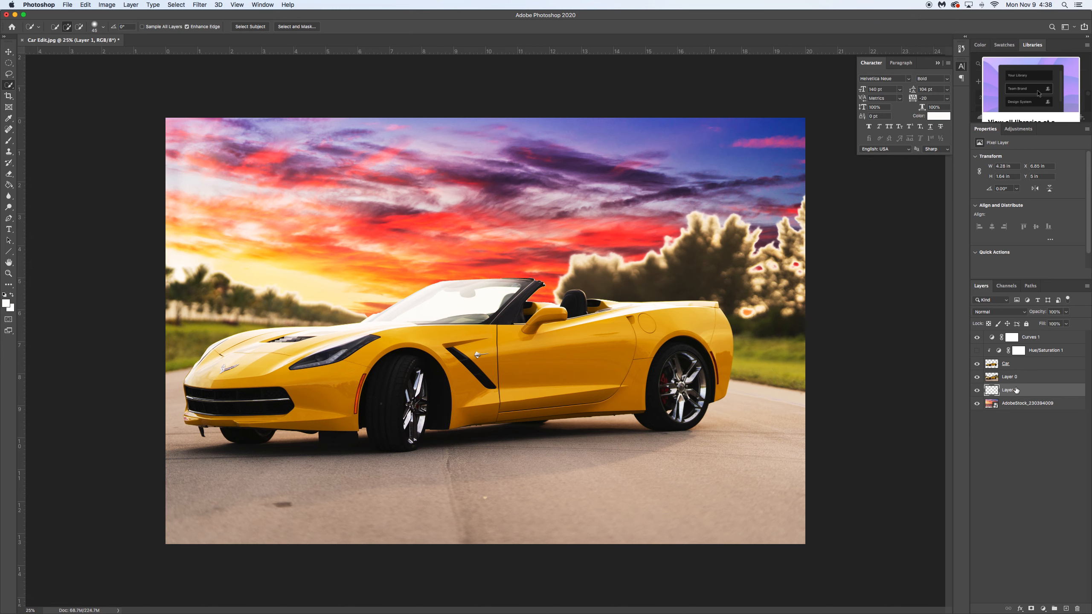
pyautogui.click(977, 351)
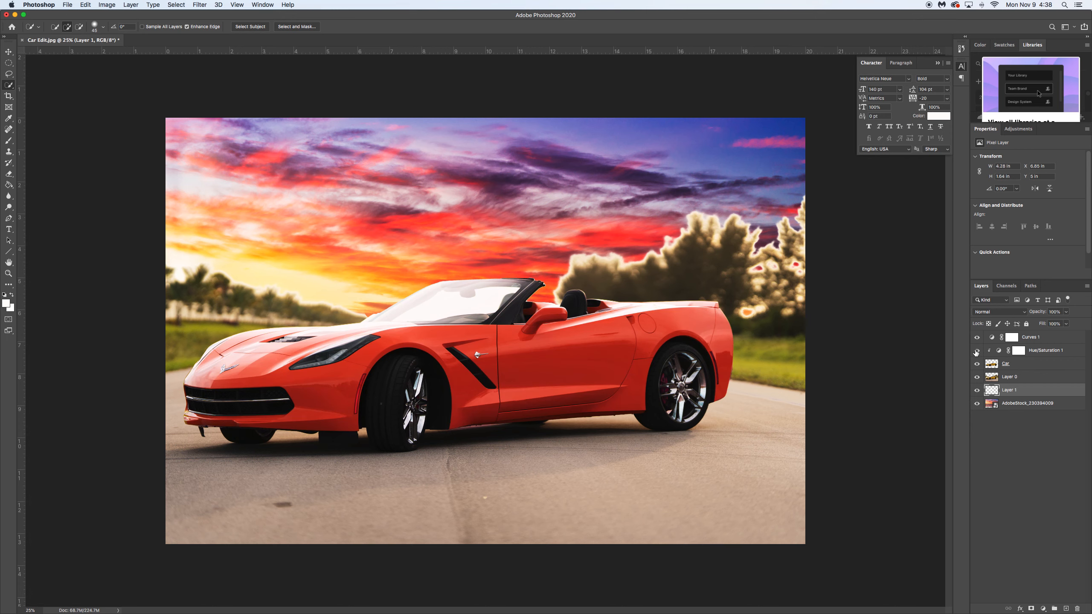
# - Isolate the glass patch by hiding Layer 0 and the Car layer, and rename its layer Windshield
pyautogui.click(977, 377)
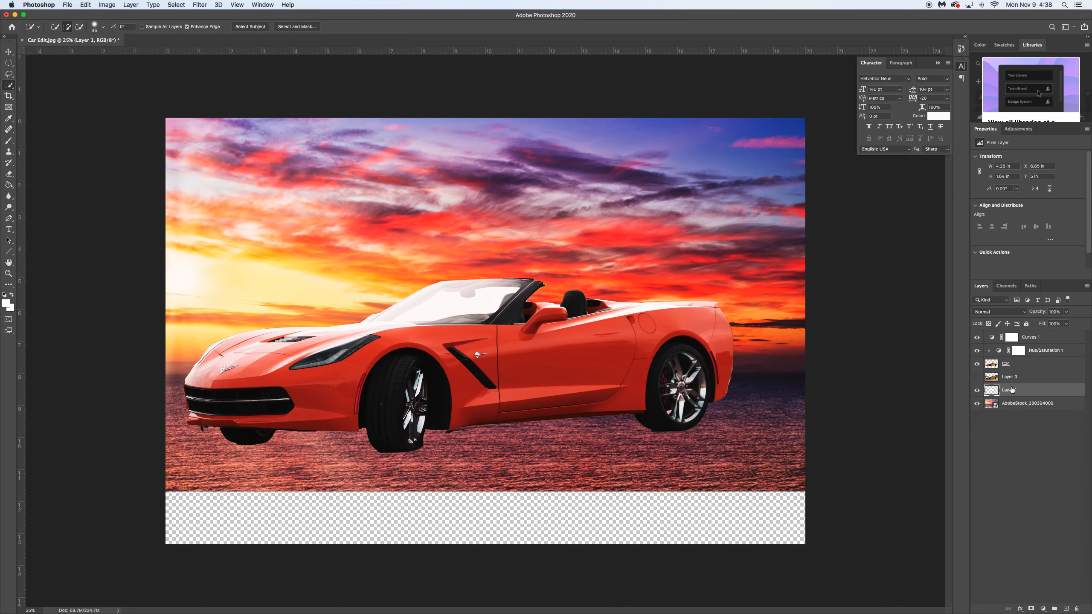
pyautogui.click(977, 364)
pyautogui.click(977, 364)
pyautogui.click(977, 364)
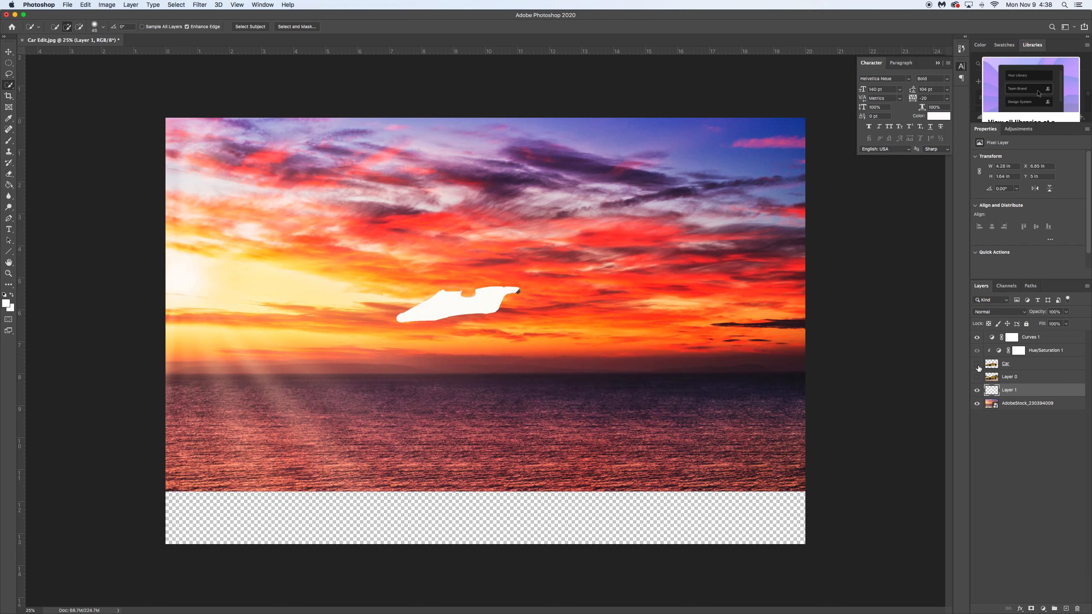
pyautogui.doubleClick(1011, 391)
pyautogui.write('Windshield')
pyautogui.press('Return')
# - Lower the Windshield layer's opacity to 54%
pyautogui.click(1023, 312)
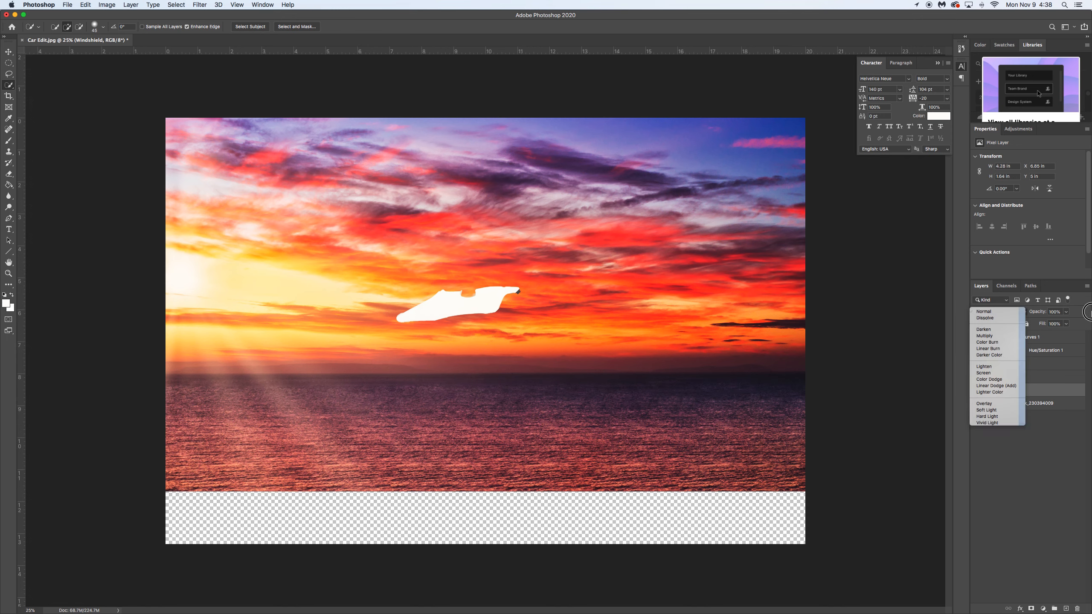
pyautogui.click(1091, 312)
pyautogui.click(1069, 312)
pyautogui.moveTo(1068, 323); pyautogui.dragTo(1050, 326)
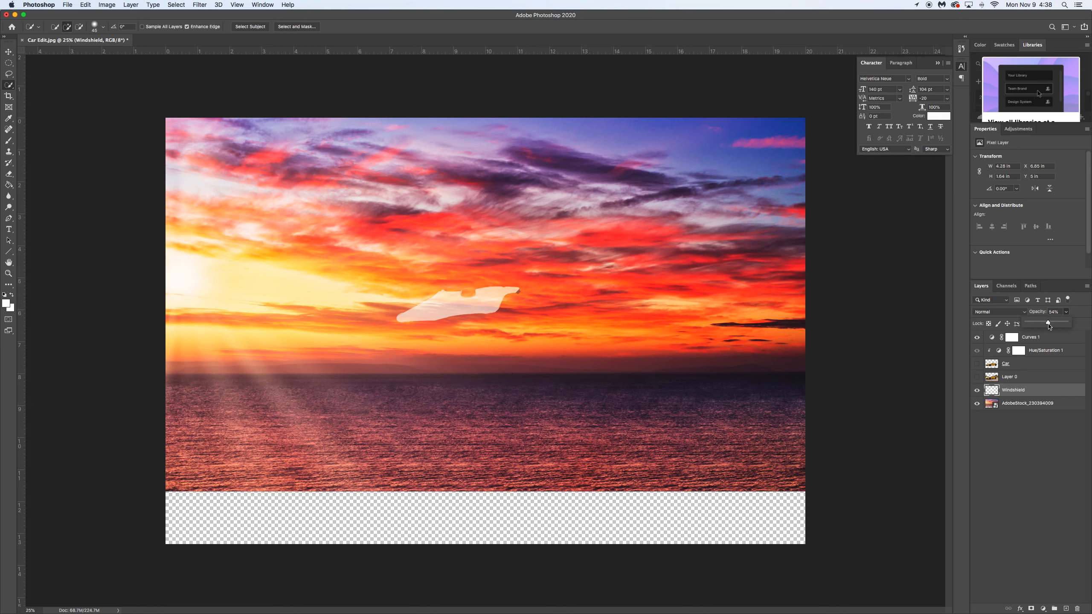
# - Show the Car layer, delete the windshield glass from it, and show Layer 0 again
pyautogui.click(977, 365)
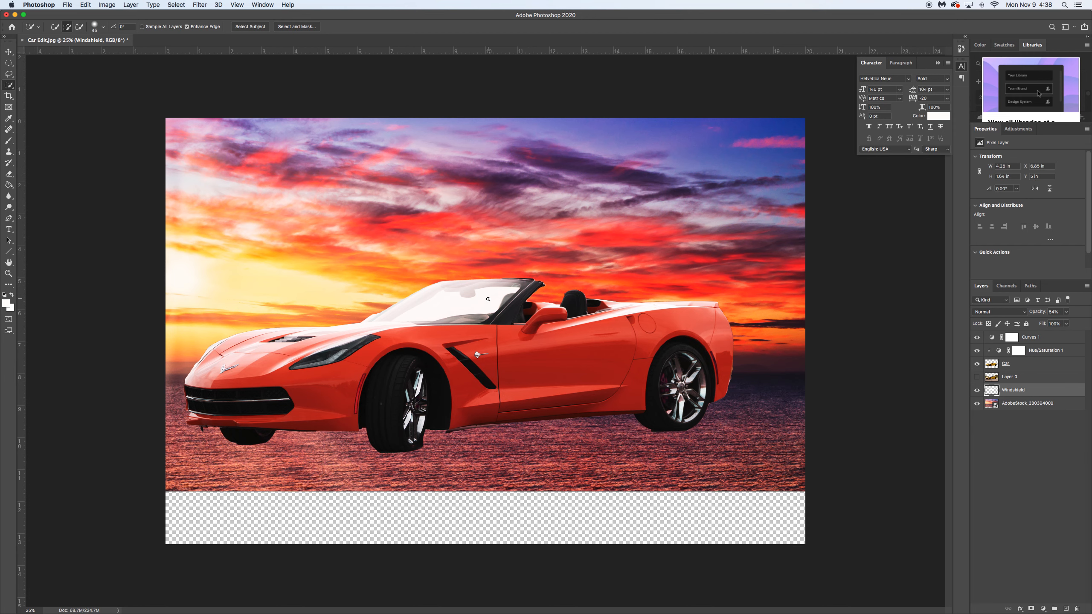
pyautogui.moveTo(488, 299); pyautogui.dragTo(401, 317)
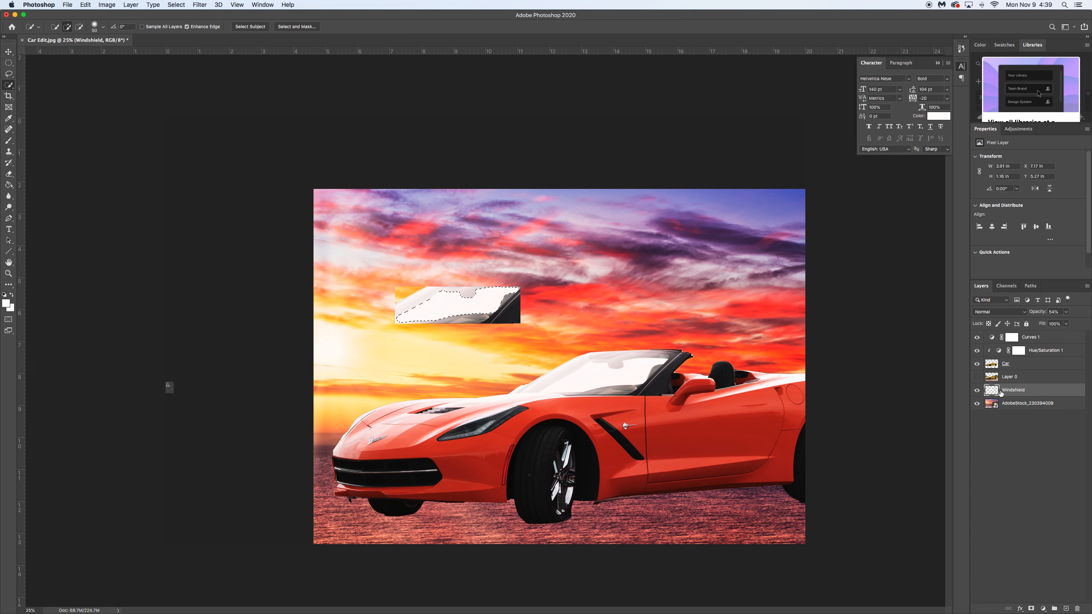
pyautogui.click(1018, 367)
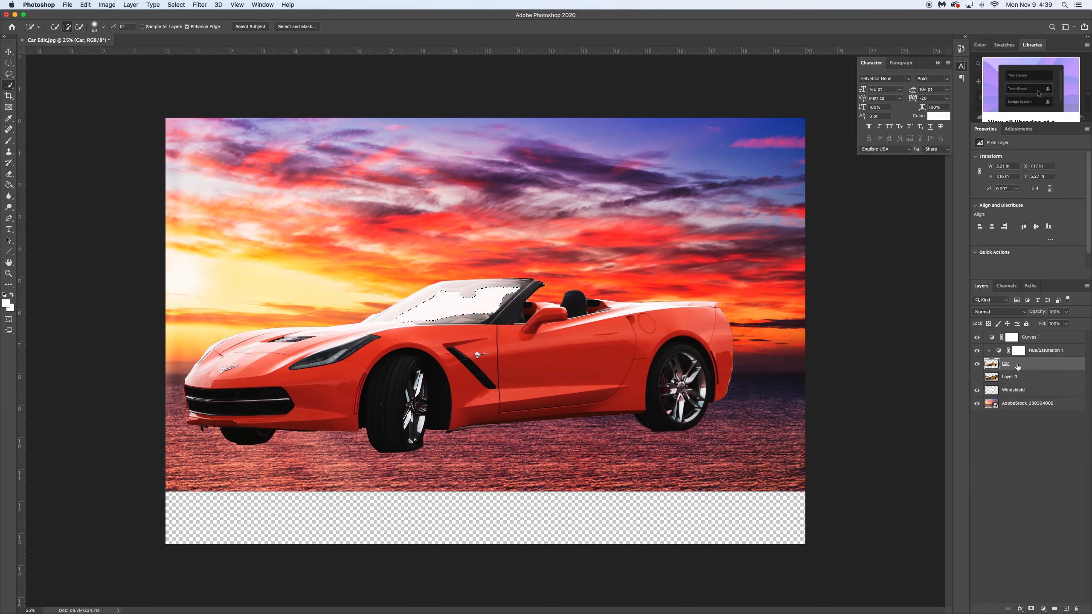
pyautogui.press('super+d')
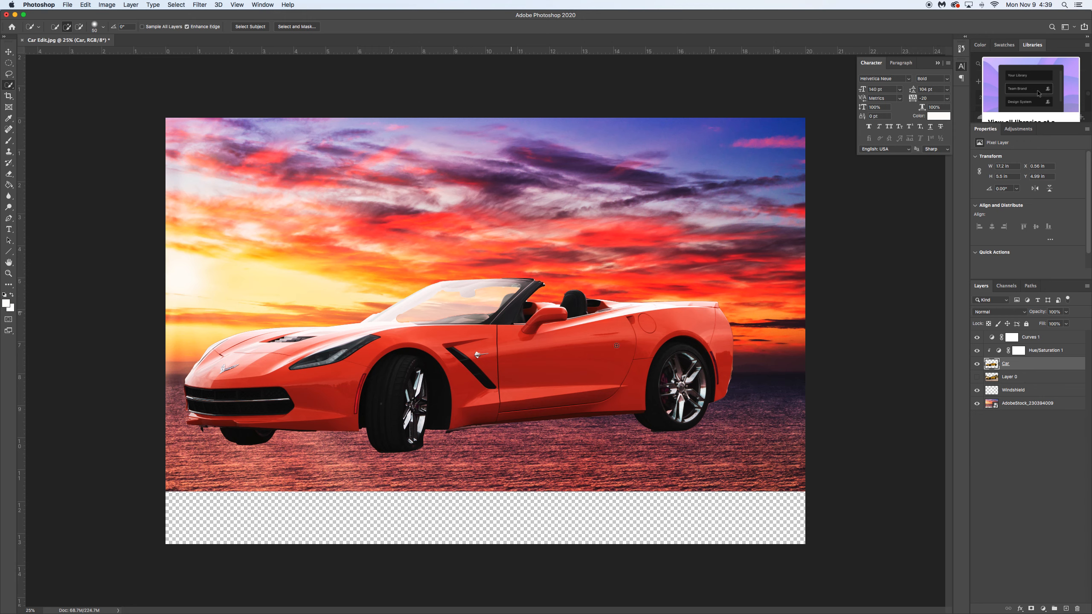
pyautogui.click(979, 377)
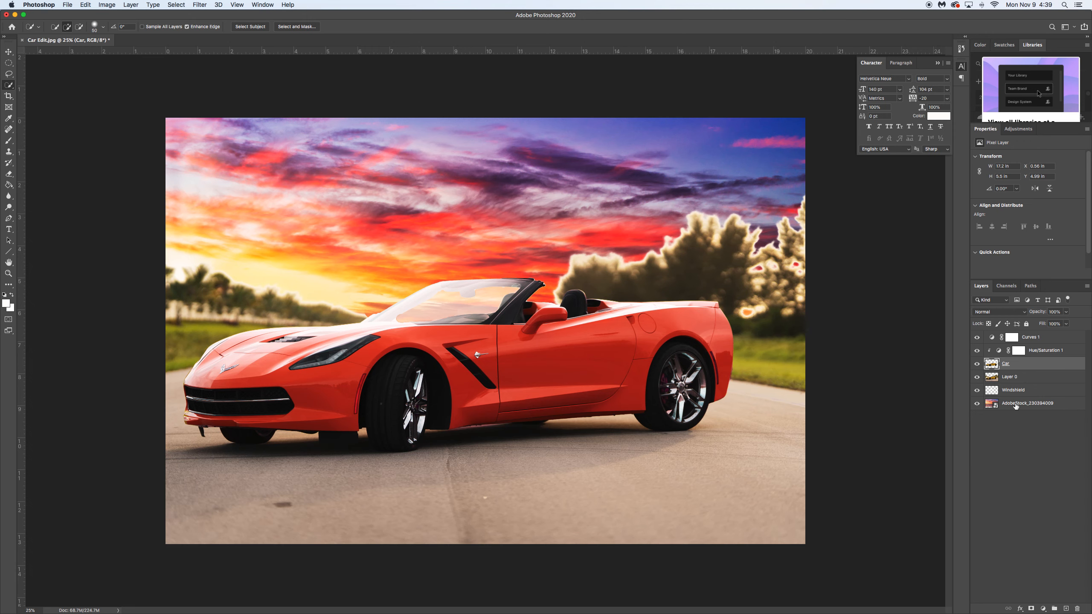
# - Set the Windshield layer's opacity to 73%
pyautogui.click(1010, 392)
pyautogui.click(1067, 312)
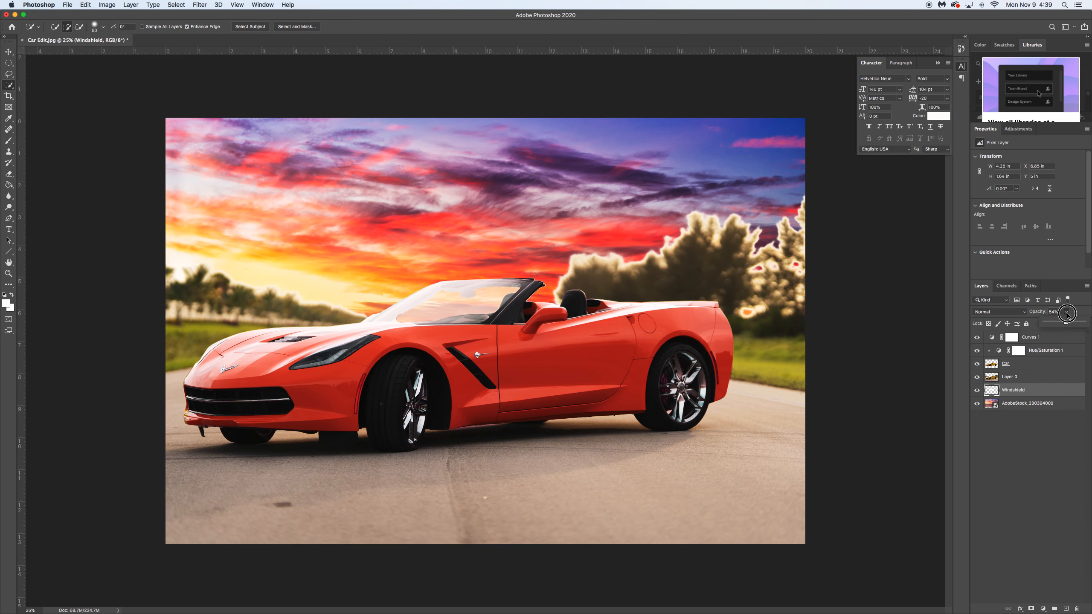
pyautogui.moveTo(1067, 323); pyautogui.dragTo(1073, 324)
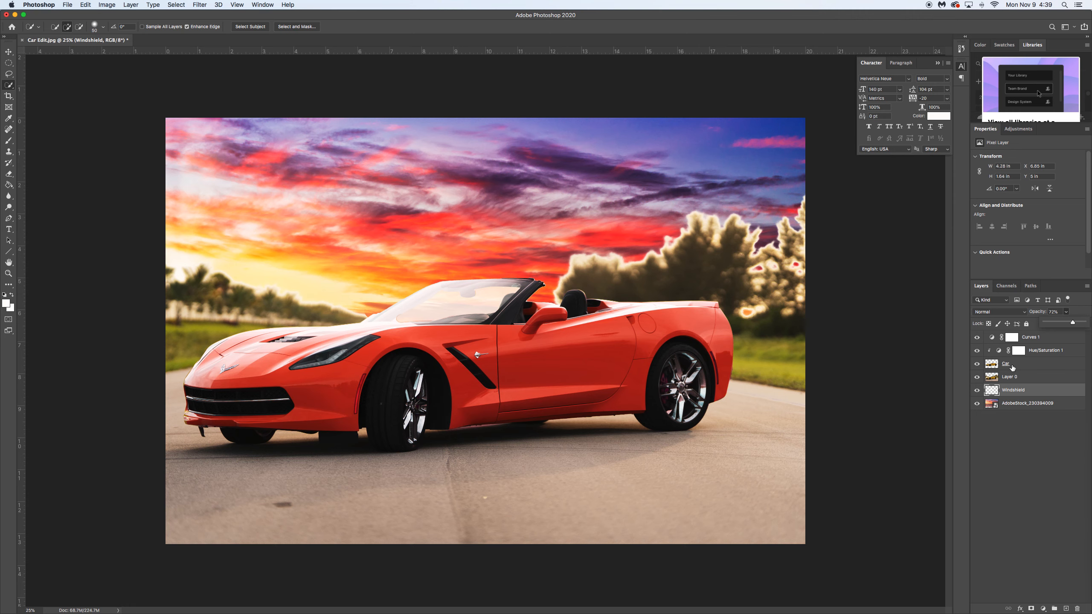
# - Set up the Eraser for the Car layer with 43% opacity, a 90 px size and reduced hardness
pyautogui.click(1016, 366)
pyautogui.click(1017, 366)
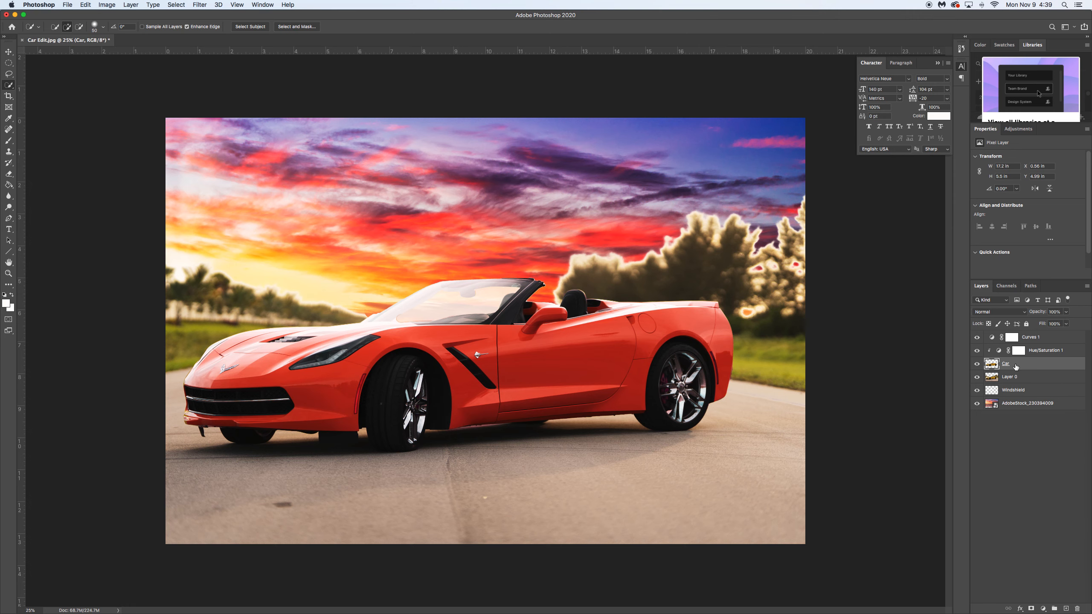
pyautogui.click(9, 174)
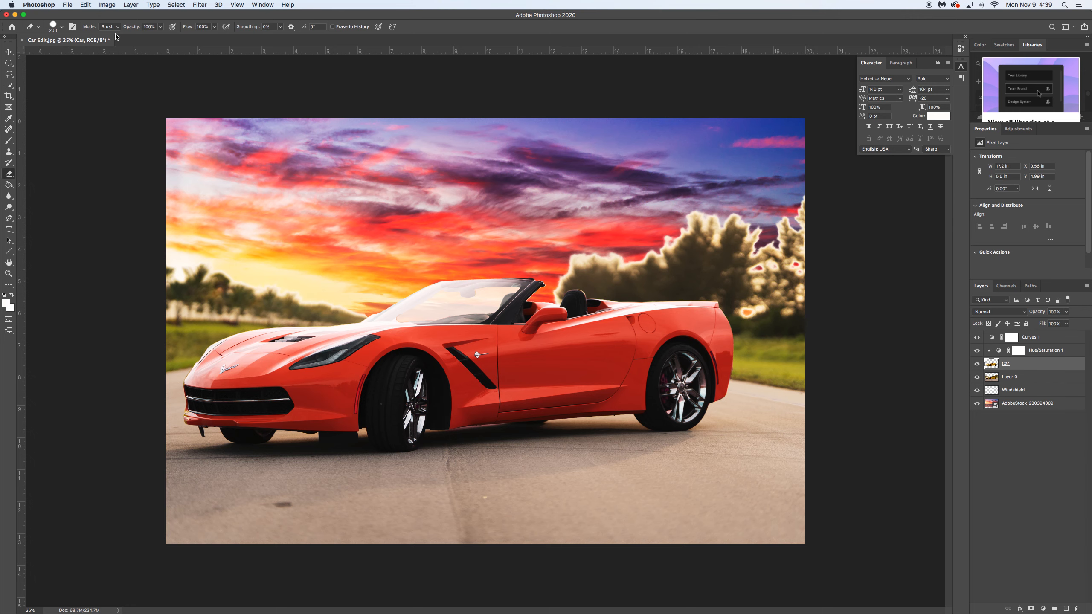
pyautogui.click(159, 27)
pyautogui.moveTo(157, 40); pyautogui.dragTo(135, 40)
pyautogui.press('[')
pyautogui.press('[')
pyautogui.press('[')
pyautogui.press('[')
pyautogui.press('[')
pyautogui.click(62, 27)
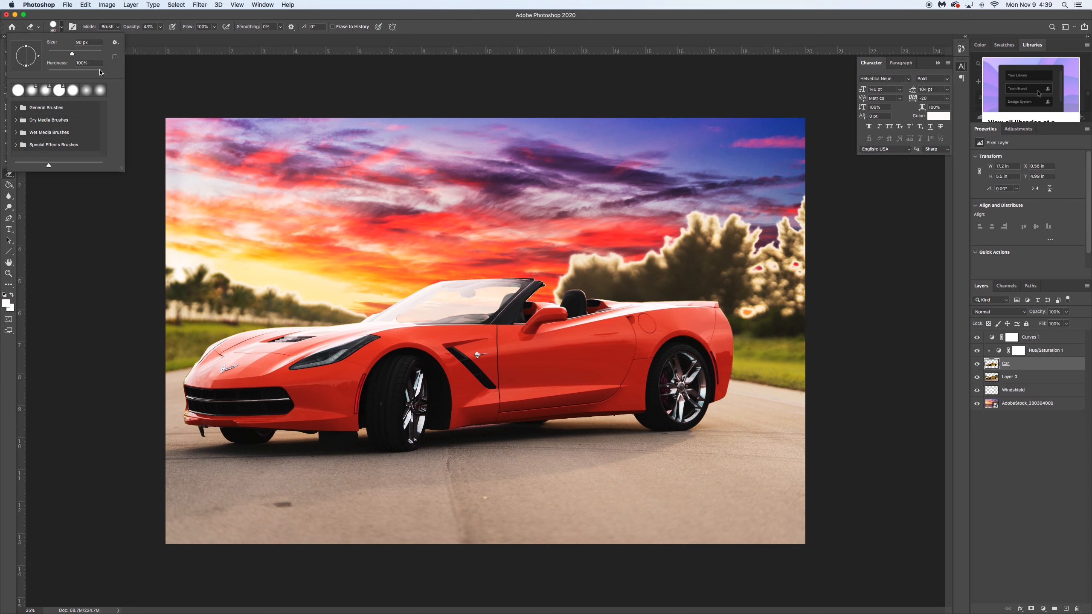
pyautogui.moveTo(99, 71); pyautogui.dragTo(60, 74)
pyautogui.press('Return')
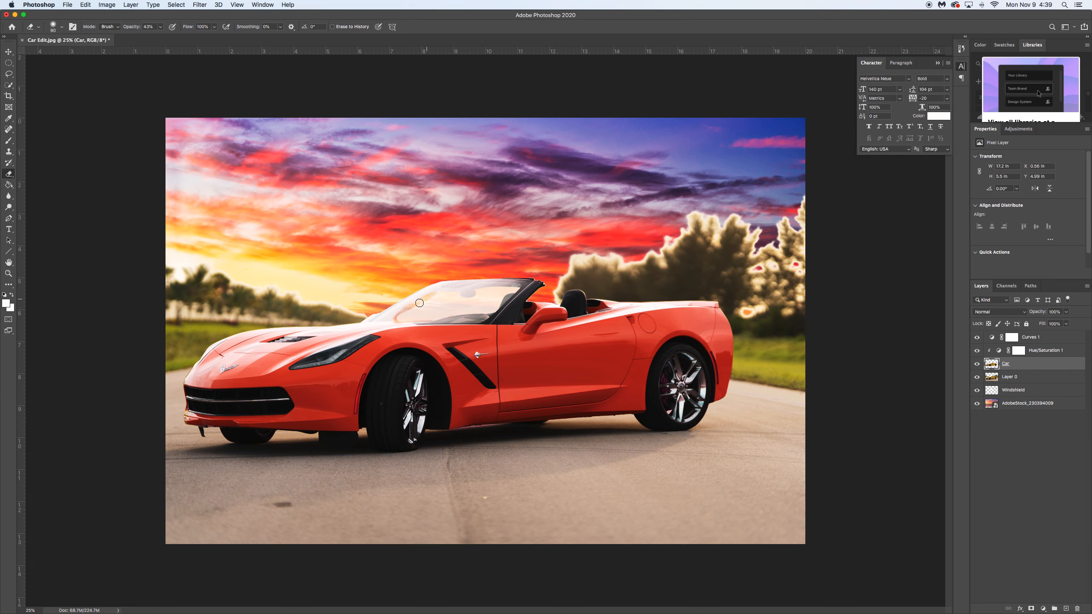
# - Try erasing the haze along the windshield's lower front edge on the Car layer, and undo the strokes
pyautogui.moveTo(393, 318); pyautogui.dragTo(409, 323)
pyautogui.press('super+z')
pyautogui.press('super+z')
pyautogui.press('super+z')
pyautogui.press('super+z')
pyautogui.press('super+z')
# - Reduce the Eraser brush size, compare the windshield with and without the Car layer, and leave that layer hidden
pyautogui.press('super+equal')
pyautogui.press('super+equal')
pyautogui.press('super+equal')
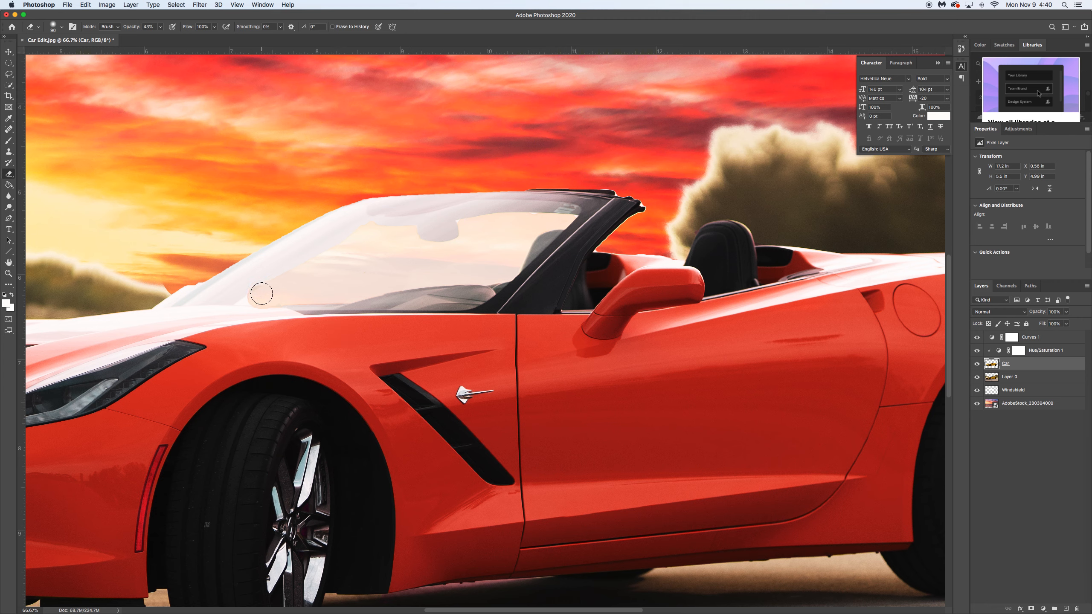
pyautogui.press('[')
pyautogui.press('[')
pyautogui.press('[')
pyautogui.press('[')
pyautogui.click(978, 364)
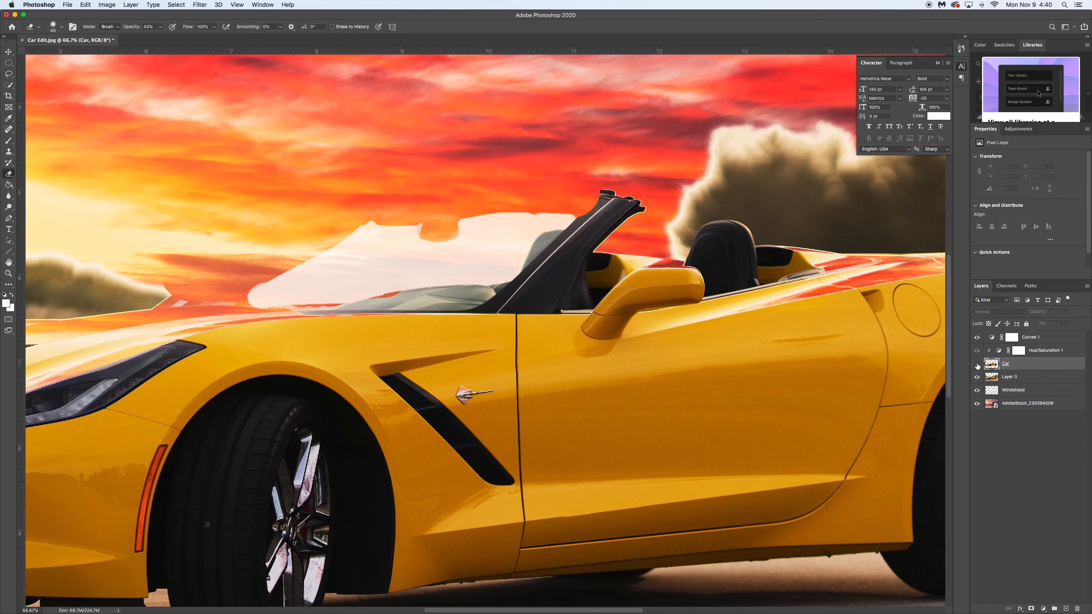
pyautogui.click(977, 364)
pyautogui.click(977, 365)
# - Soften the front tip of the glass patch on the Windshield layer with the Eraser and check it against the Car layer
pyautogui.click(1025, 392)
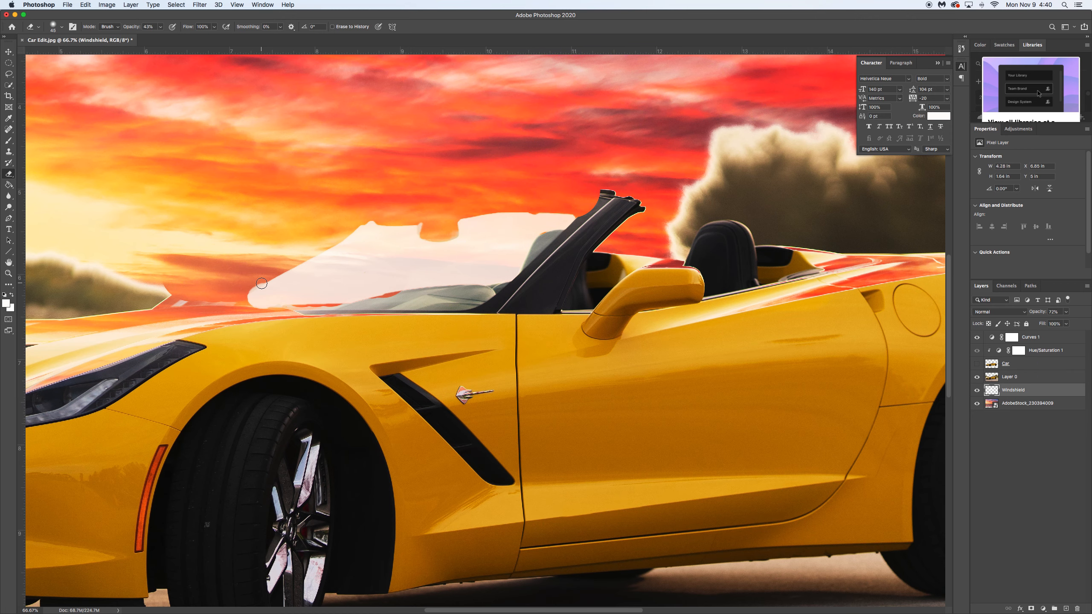
pyautogui.click(243, 291)
pyautogui.click(255, 286)
pyautogui.click(259, 283)
pyautogui.click(260, 281)
pyautogui.moveTo(260, 280)
pyautogui.mouseDown()
pyautogui.moveTo(243, 293)
pyautogui.moveTo(254, 303)
pyautogui.mouseUp()
pyautogui.click(246, 295)
pyautogui.click(977, 364)
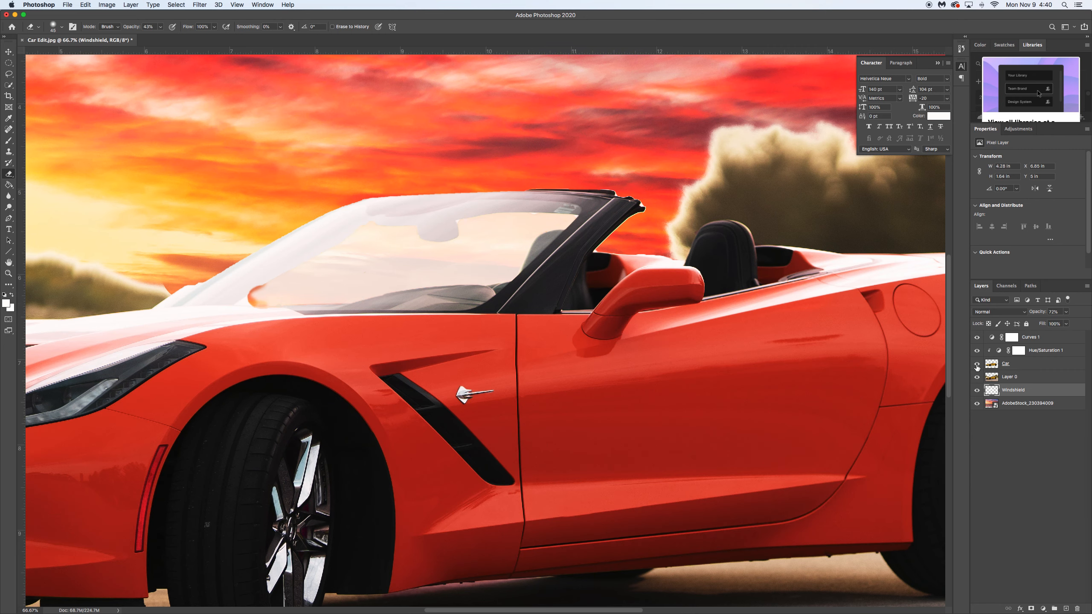
pyautogui.click(977, 364)
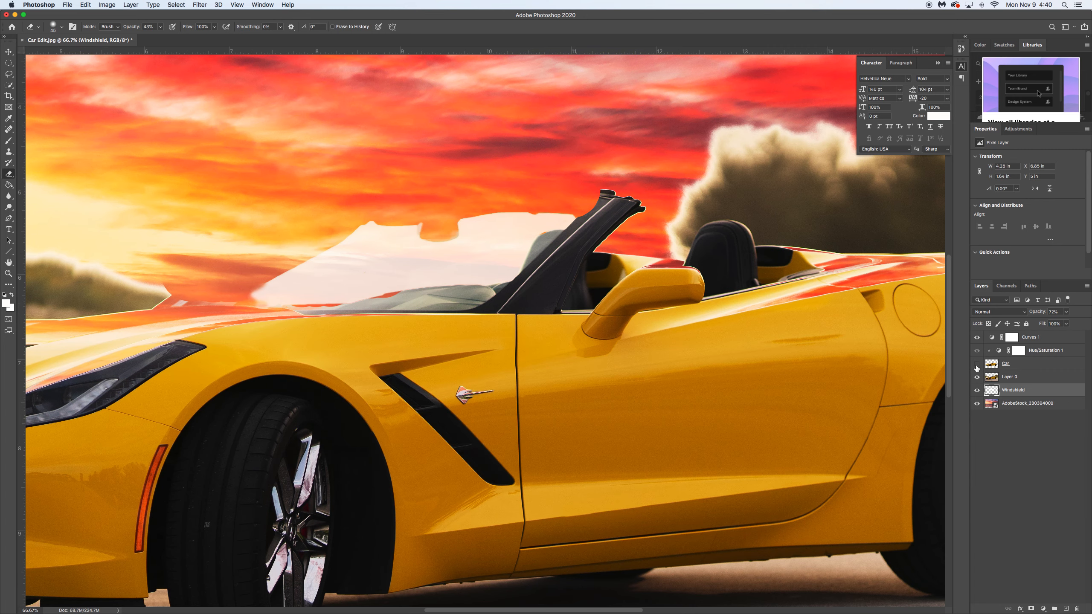
# - Undo the last eraser strokes at the front tip of the Windshield layer's glass patch
pyautogui.press('super+z')
pyautogui.press('super+z')
pyautogui.press('super+z')
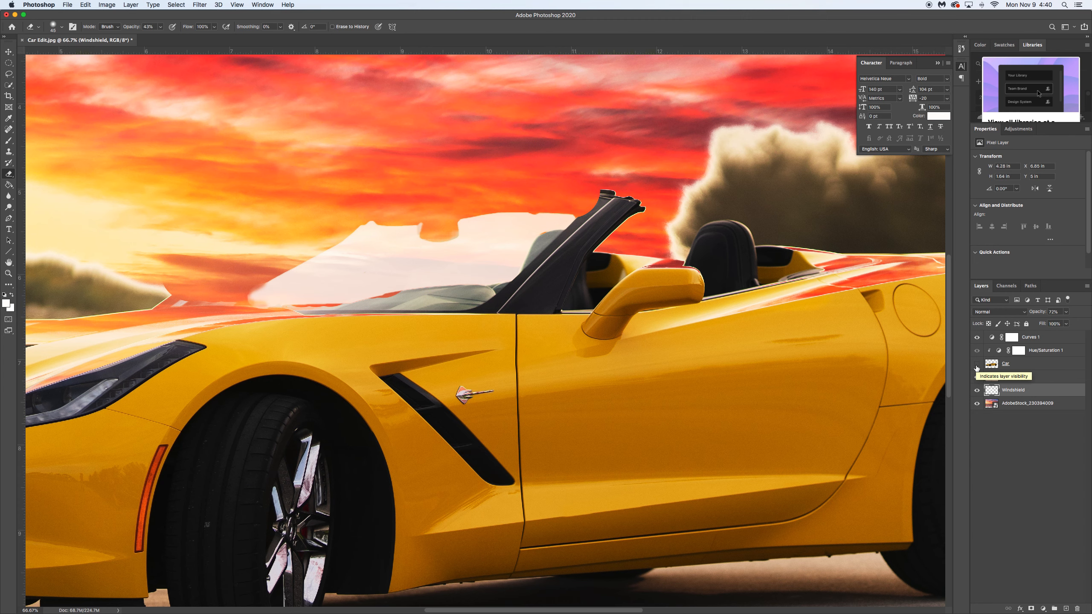
# - Undo the remaining eraser strokes on the Windshield layer to restore the glass patch's front tip
pyautogui.press('super+z')
pyautogui.press('super+z')
pyautogui.press('super+z')
pyautogui.press('super+z')
pyautogui.press('super+z')
pyautogui.press('super+z')
pyautogui.press('super+z')
pyautogui.press('super+z')
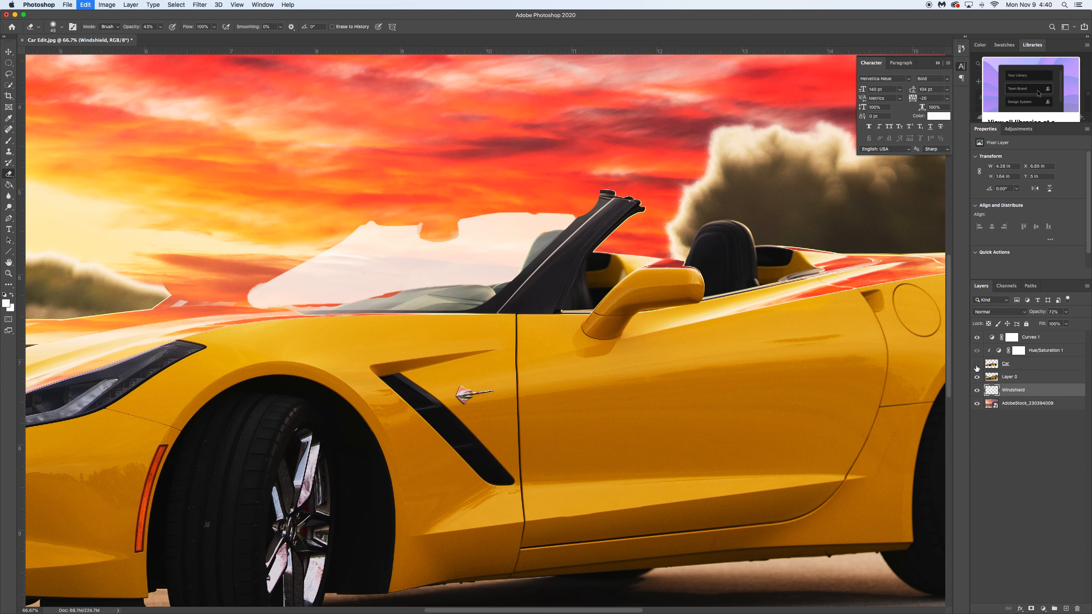
# - Set the Windshield layer's opacity to 63% and show the Car layer again
pyautogui.click(1066, 312)
pyautogui.moveTo(1067, 322); pyautogui.dragTo(1071, 323)
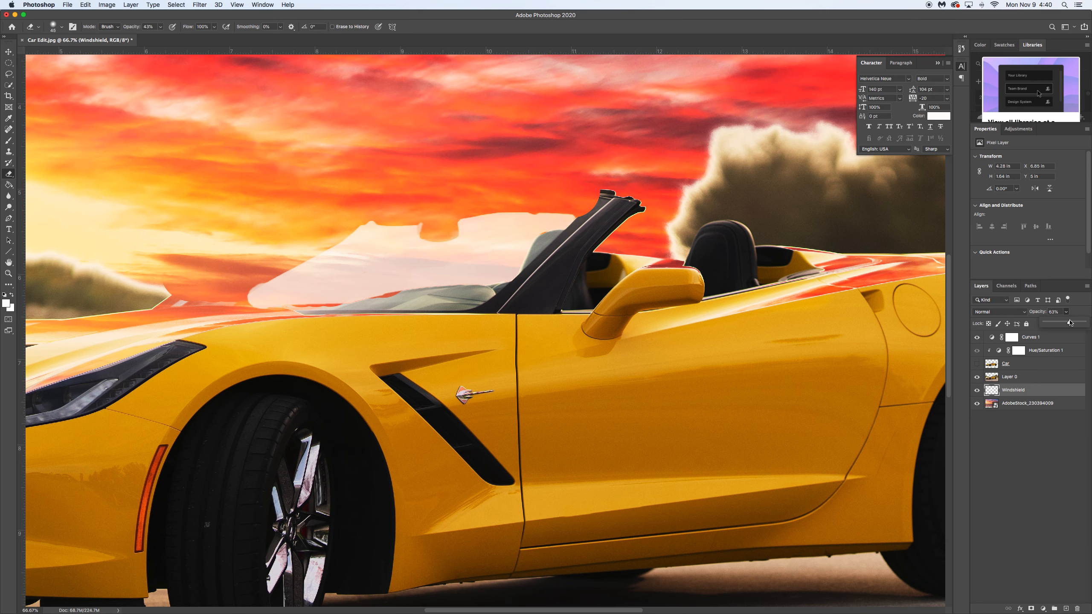
pyautogui.click(978, 364)
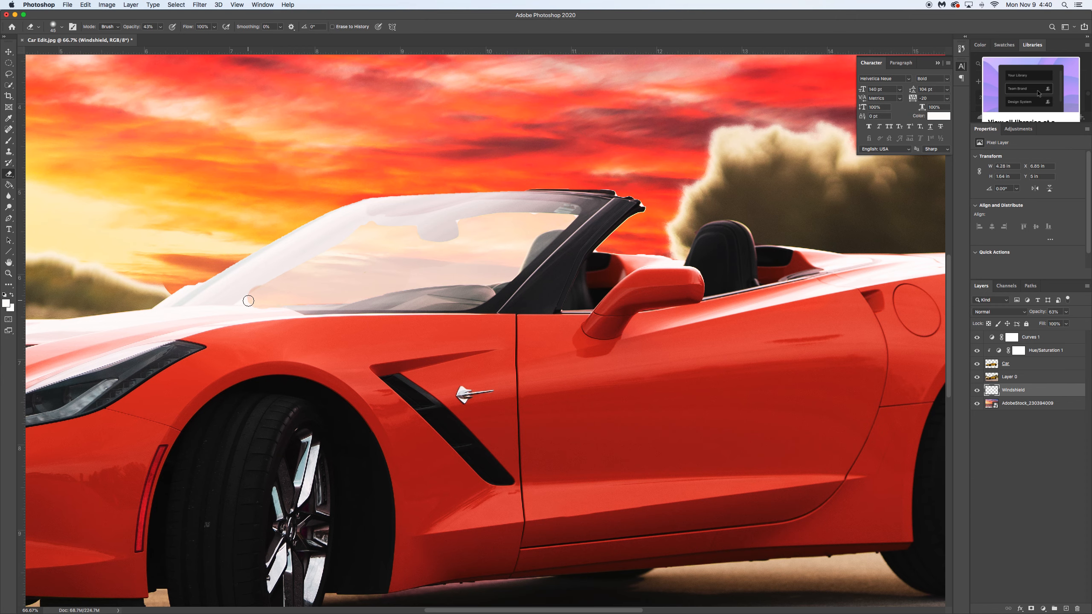
# - Rename Layer 0 as Trees
pyautogui.press('super+minus')
pyautogui.press('super+minus')
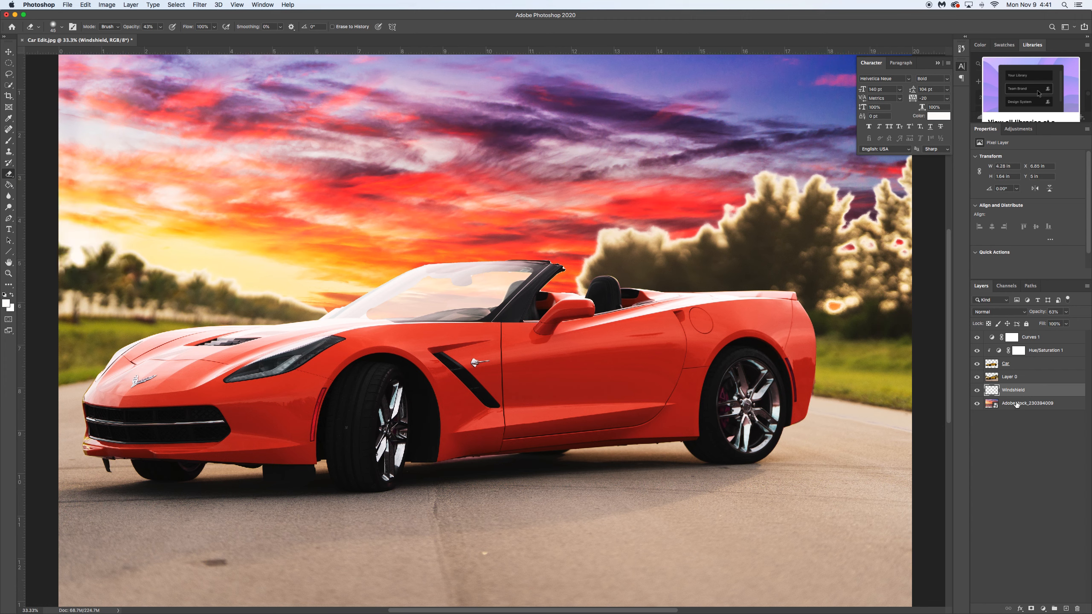
pyautogui.click(1018, 379)
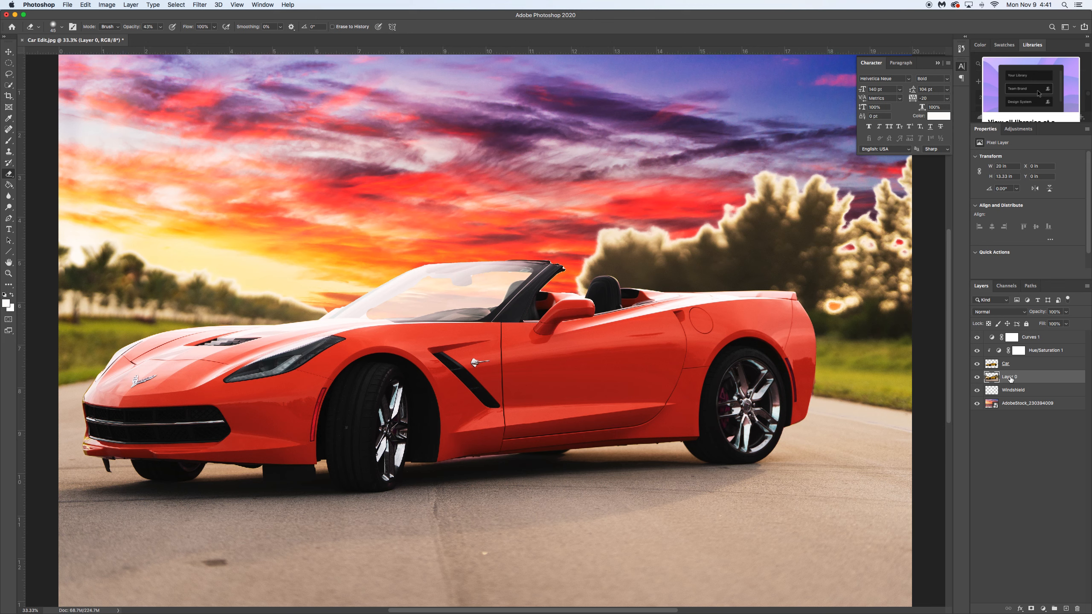
pyautogui.doubleClick(1011, 378)
pyautogui.write('Trees')
pyautogui.press('Return')
# - Erase the bright halo along the low trees behind the seats on the Trees layer, using a 150 px Eraser at reduced opacity
pyautogui.click(159, 28)
pyautogui.moveTo(159, 36); pyautogui.dragTo(152, 37)
pyautogui.press(']')
pyautogui.press(']')
pyautogui.moveTo(594, 234)
pyautogui.mouseDown()
pyautogui.moveTo(633, 219)
pyautogui.moveTo(599, 231)
pyautogui.moveTo(648, 225)
pyautogui.moveTo(596, 241)
pyautogui.moveTo(636, 227)
pyautogui.moveTo(621, 234)
pyautogui.moveTo(686, 232)
pyautogui.moveTo(630, 227)
pyautogui.moveTo(575, 267)
pyautogui.moveTo(607, 235)
pyautogui.moveTo(579, 284)
pyautogui.moveTo(592, 245)
pyautogui.moveTo(579, 266)
pyautogui.moveTo(603, 231)
pyautogui.moveTo(631, 220)
pyautogui.moveTo(592, 231)
pyautogui.moveTo(672, 222)
pyautogui.mouseUp()
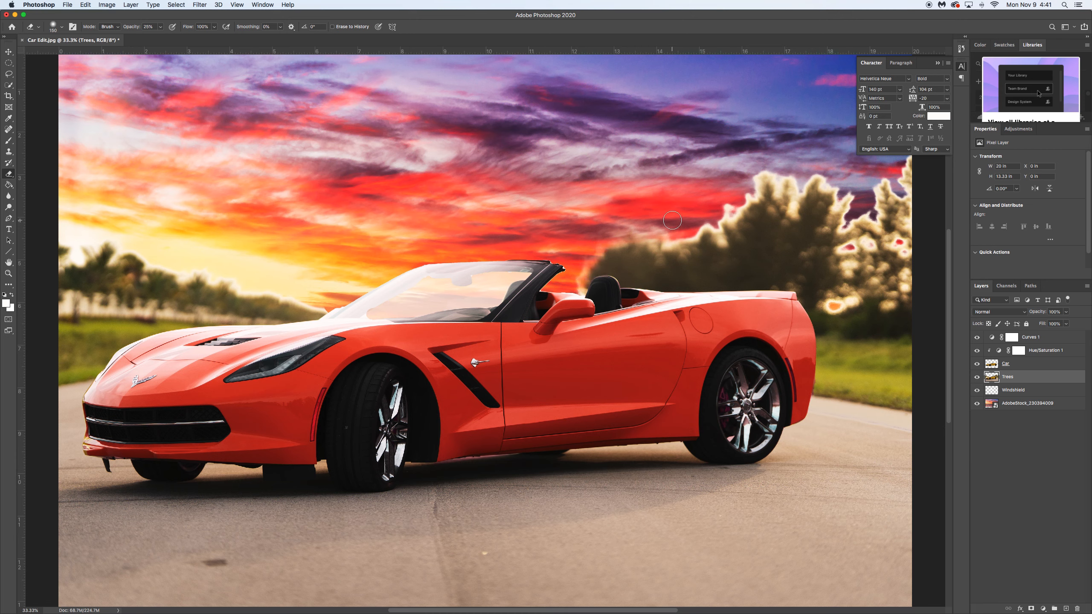
pyautogui.moveTo(582, 257); pyautogui.dragTo(579, 280)
pyautogui.click(581, 288)
pyautogui.click(580, 287)
pyautogui.moveTo(663, 242); pyautogui.dragTo(685, 237)
pyautogui.click(685, 240)
pyautogui.click(695, 235)
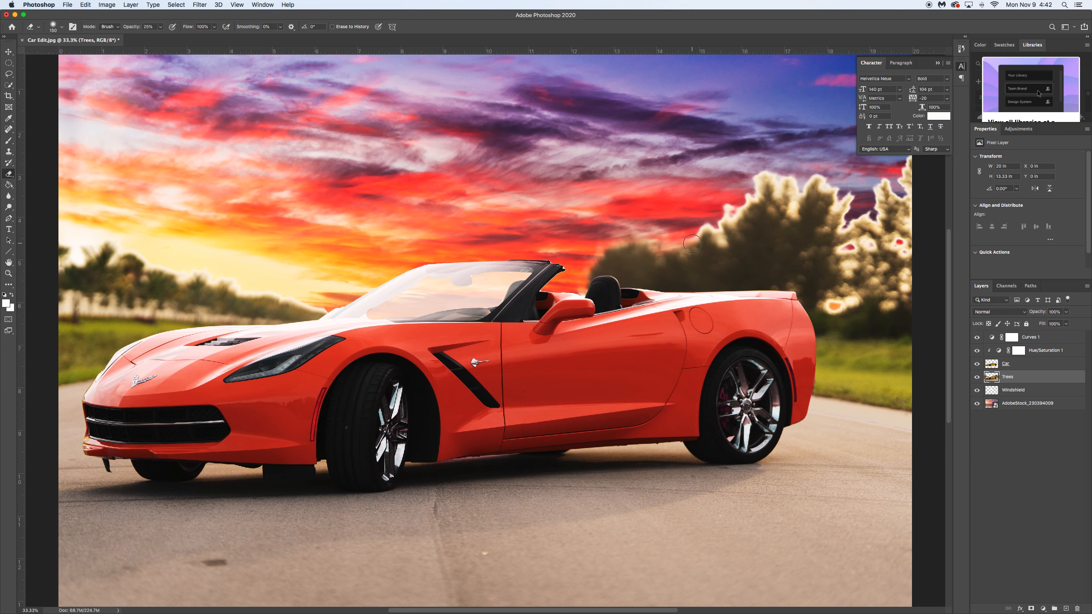
# - Erase the halo where the low tree line rises to meet the tall trees on the Trees layer
pyautogui.click(699, 232)
pyautogui.click(703, 229)
pyautogui.click(695, 226)
pyautogui.moveTo(693, 232); pyautogui.dragTo(698, 230)
pyautogui.click(718, 227)
pyautogui.click(721, 224)
pyautogui.click(717, 235)
pyautogui.click(722, 223)
pyautogui.click(703, 226)
pyautogui.click(700, 221)
pyautogui.click(714, 222)
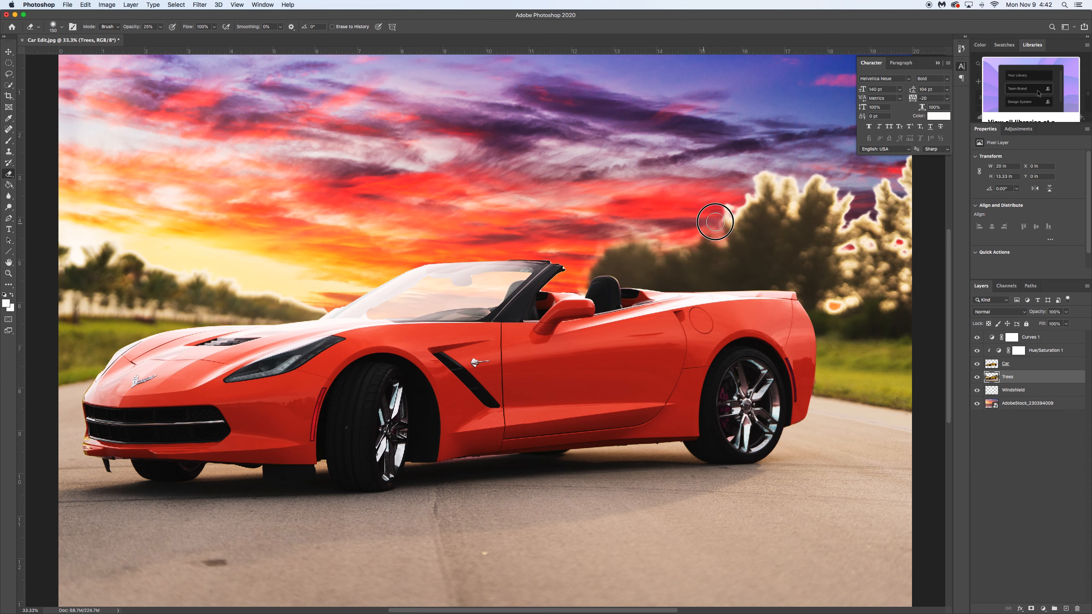
pyautogui.click(693, 226)
pyautogui.click(697, 224)
pyautogui.click(712, 221)
pyautogui.click(714, 221)
pyautogui.click(716, 229)
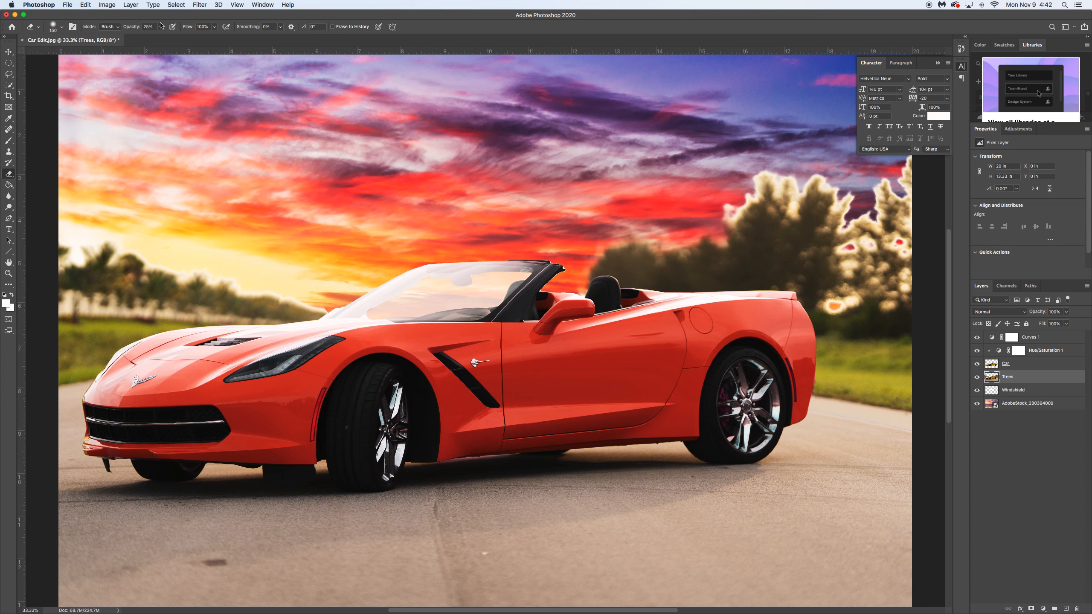
# - Soften the glowing fringe on the tall trees' left side with the Eraser and adjust the brush size
pyautogui.click(62, 27)
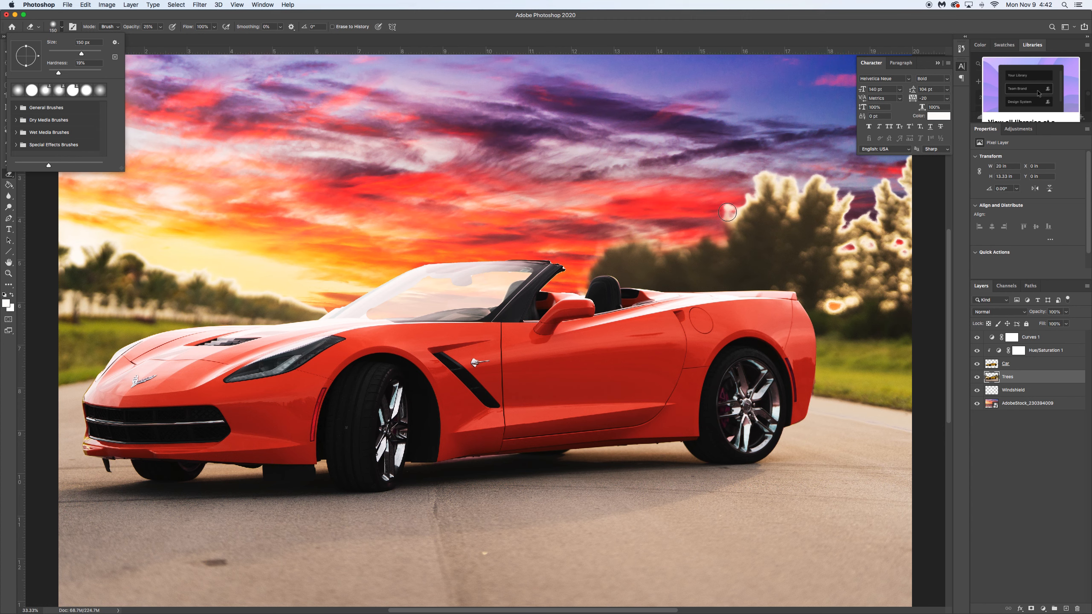
pyautogui.click(727, 213)
pyautogui.moveTo(733, 220); pyautogui.dragTo(743, 200)
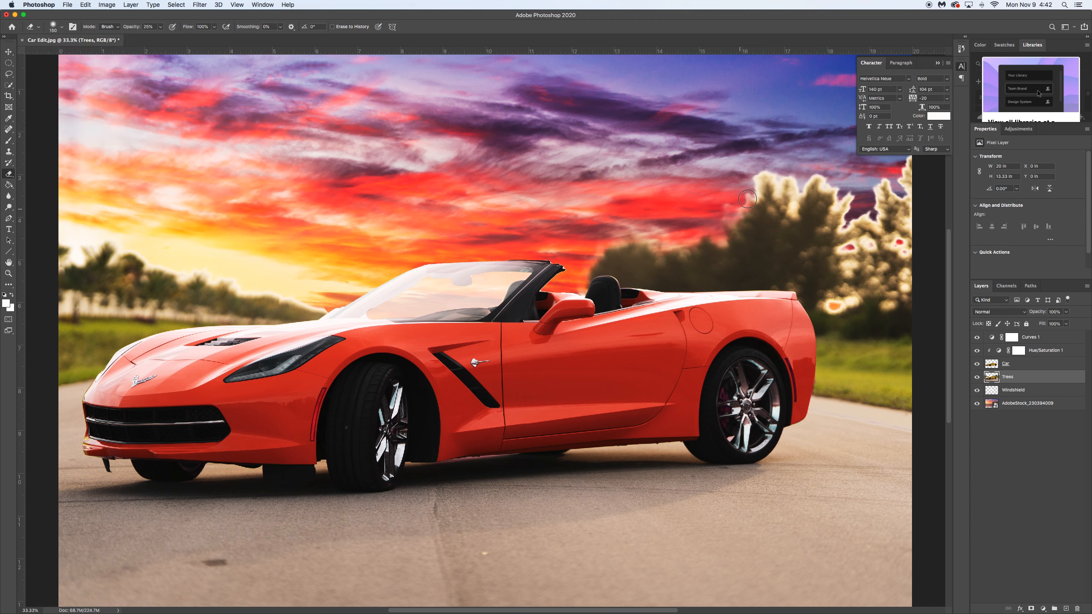
pyautogui.press(']')
pyautogui.press(']')
pyautogui.press(']')
pyautogui.press(']')
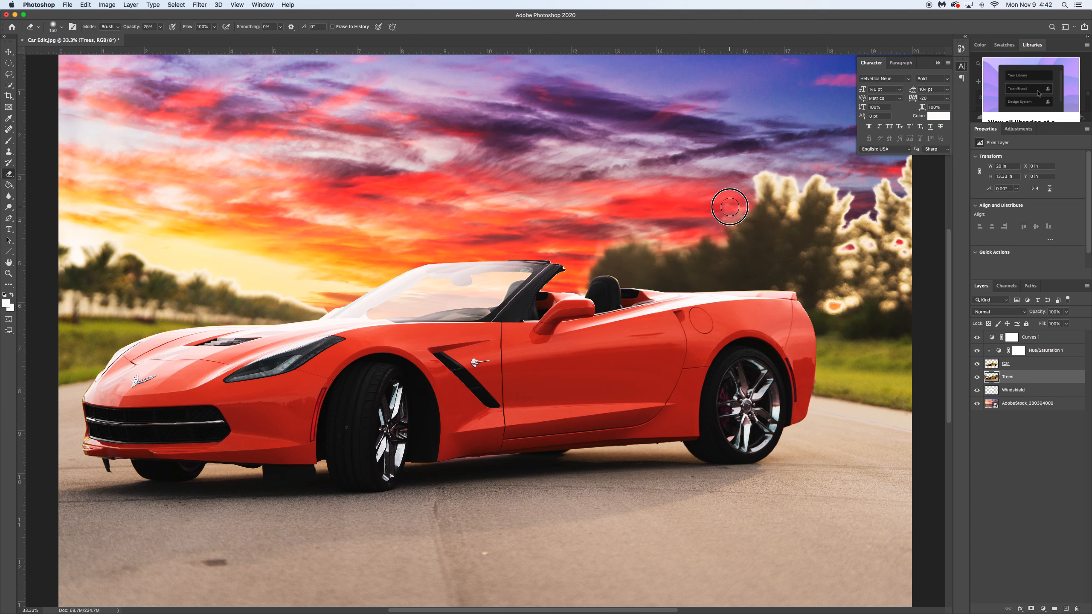
pyautogui.press('[')
pyautogui.press('[')
pyautogui.press('[')
pyautogui.press('[')
# - Erase the bright halo along the tops of the tall trees toward the photo's right side
pyautogui.moveTo(749, 194); pyautogui.dragTo(755, 188)
pyautogui.moveTo(754, 196); pyautogui.dragTo(756, 181)
pyautogui.moveTo(755, 190); pyautogui.dragTo(757, 180)
pyautogui.moveTo(754, 194); pyautogui.dragTo(759, 176)
pyautogui.moveTo(758, 182); pyautogui.dragTo(762, 177)
pyautogui.moveTo(760, 179); pyautogui.dragTo(777, 167)
pyautogui.moveTo(759, 181)
pyautogui.mouseDown()
pyautogui.moveTo(790, 161)
pyautogui.moveTo(778, 187)
pyautogui.moveTo(771, 169)
pyautogui.moveTo(752, 186)
pyautogui.moveTo(784, 174)
pyautogui.moveTo(776, 196)
pyautogui.moveTo(794, 177)
pyautogui.moveTo(791, 210)
pyautogui.moveTo(801, 186)
pyautogui.mouseUp()
pyautogui.moveTo(801, 185)
pyautogui.mouseDown()
pyautogui.moveTo(828, 171)
pyautogui.moveTo(831, 194)
pyautogui.moveTo(818, 181)
pyautogui.moveTo(840, 175)
pyautogui.moveTo(838, 203)
pyautogui.moveTo(853, 199)
pyautogui.moveTo(845, 226)
pyautogui.moveTo(851, 188)
pyautogui.moveTo(851, 219)
pyautogui.moveTo(836, 190)
pyautogui.moveTo(859, 197)
pyautogui.moveTo(841, 229)
pyautogui.moveTo(880, 215)
pyautogui.moveTo(864, 212)
pyautogui.moveTo(884, 220)
pyautogui.moveTo(876, 199)
pyautogui.mouseUp()
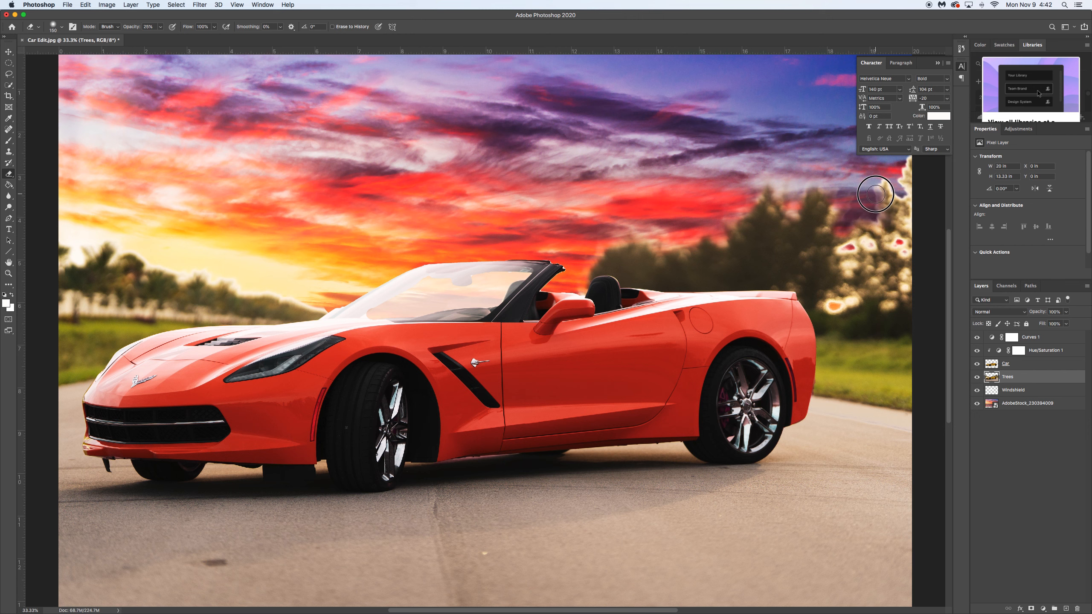
# - Erase the glowing edges and bright gaps in the sparse trees at the photo's right edge
pyautogui.moveTo(883, 181)
pyautogui.mouseDown()
pyautogui.moveTo(912, 197)
pyautogui.moveTo(901, 169)
pyautogui.moveTo(902, 178)
pyautogui.moveTo(915, 161)
pyautogui.moveTo(901, 187)
pyautogui.moveTo(883, 183)
pyautogui.moveTo(901, 197)
pyautogui.moveTo(914, 163)
pyautogui.moveTo(906, 193)
pyautogui.moveTo(882, 184)
pyautogui.moveTo(907, 166)
pyautogui.moveTo(906, 177)
pyautogui.moveTo(908, 164)
pyautogui.moveTo(906, 186)
pyautogui.moveTo(908, 162)
pyautogui.moveTo(883, 201)
pyautogui.mouseUp()
pyautogui.moveTo(849, 247); pyautogui.dragTo(853, 245)
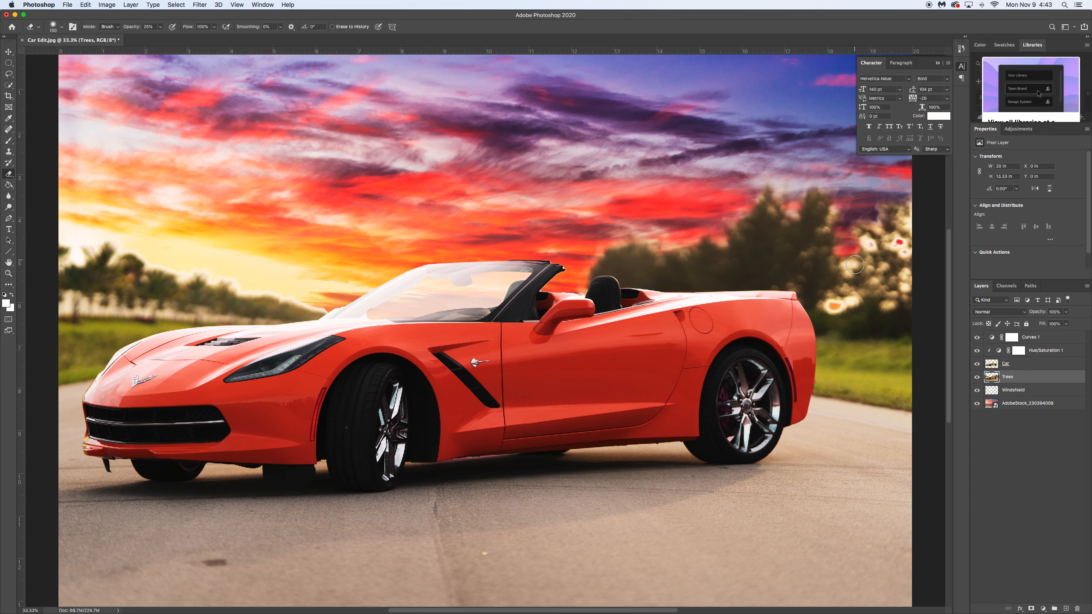
pyautogui.moveTo(847, 301)
pyautogui.mouseDown()
pyautogui.moveTo(826, 306)
pyautogui.moveTo(827, 296)
pyautogui.mouseUp()
pyautogui.moveTo(877, 246)
pyautogui.mouseDown()
pyautogui.moveTo(863, 247)
pyautogui.moveTo(899, 244)
pyautogui.mouseUp()
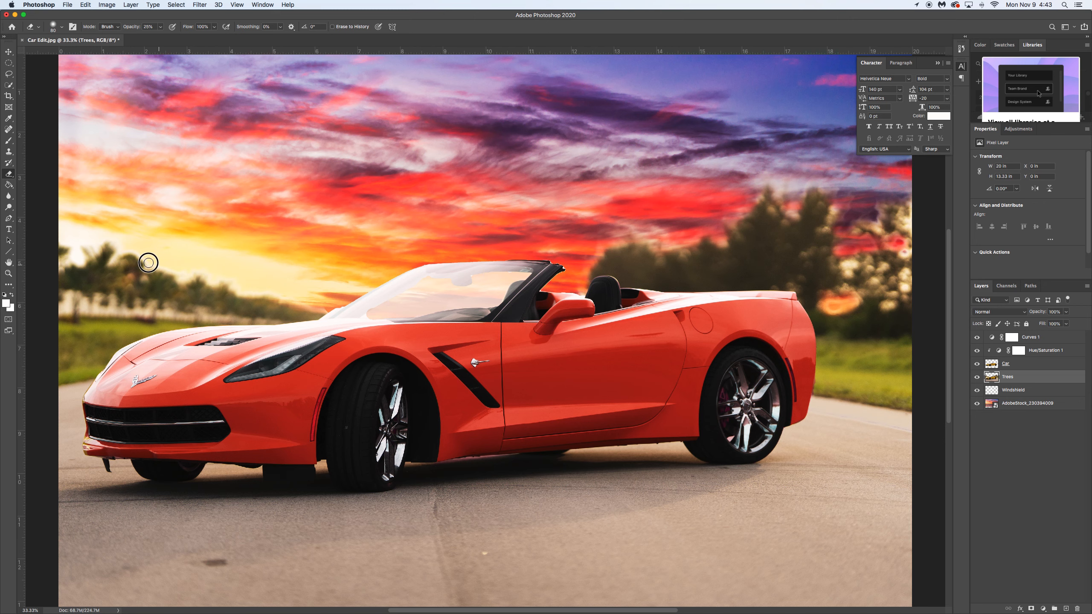
# - Erase the haze over the tree line on the photo's left and the bright patches at its right edge with an 80 px Eraser
pyautogui.click(324, 307)
pyautogui.moveTo(322, 311)
pyautogui.mouseDown()
pyautogui.moveTo(247, 298)
pyautogui.moveTo(223, 276)
pyautogui.moveTo(215, 281)
pyautogui.moveTo(234, 288)
pyautogui.moveTo(120, 251)
pyautogui.moveTo(171, 273)
pyautogui.mouseUp()
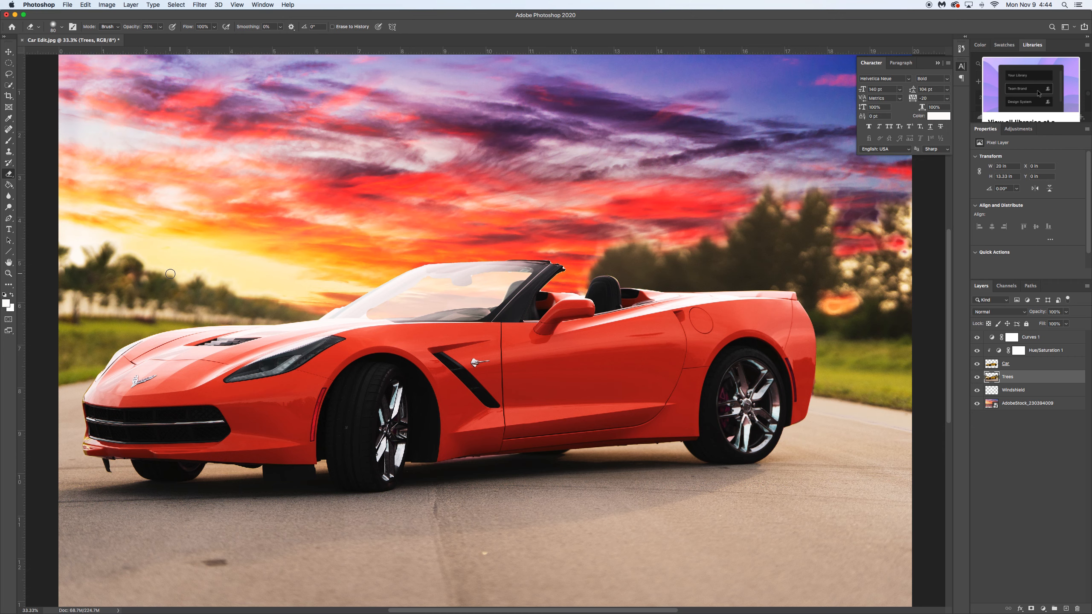
pyautogui.hscroll(3, 171, 273)
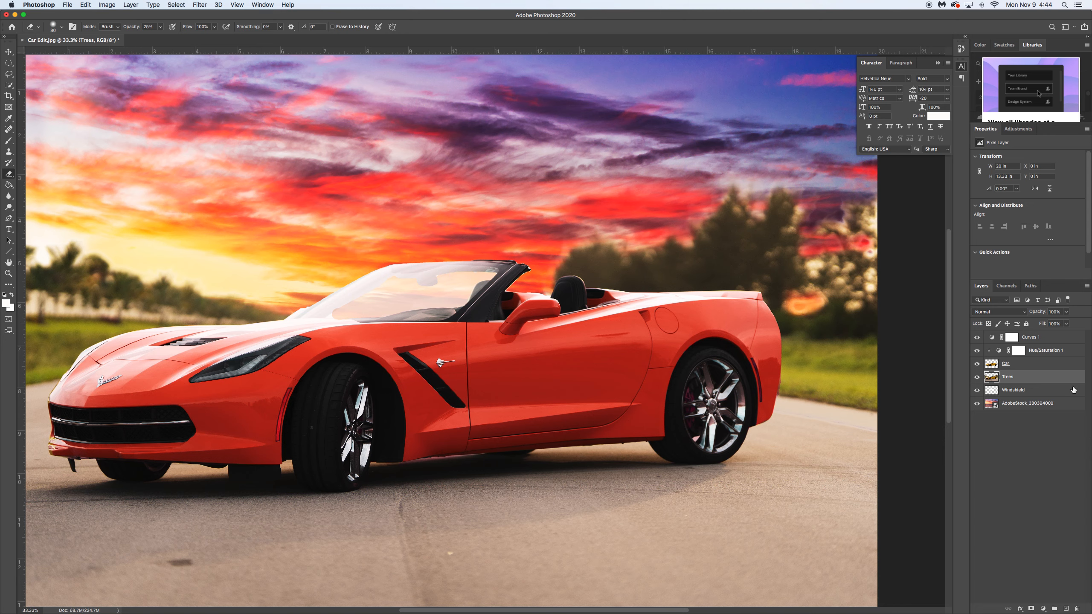
pyautogui.moveTo(873, 252); pyautogui.dragTo(872, 288)
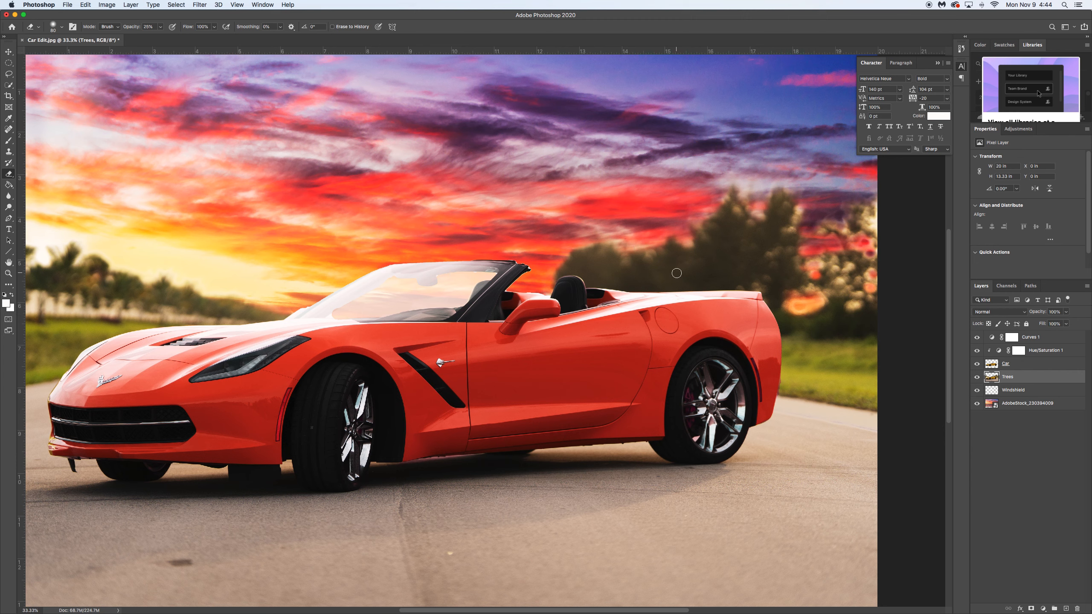
# - Start a Gaussian Blur on the AdobeStock_230394009 sky layer and try a radius of 94.2 pixels
pyautogui.click(1027, 402)
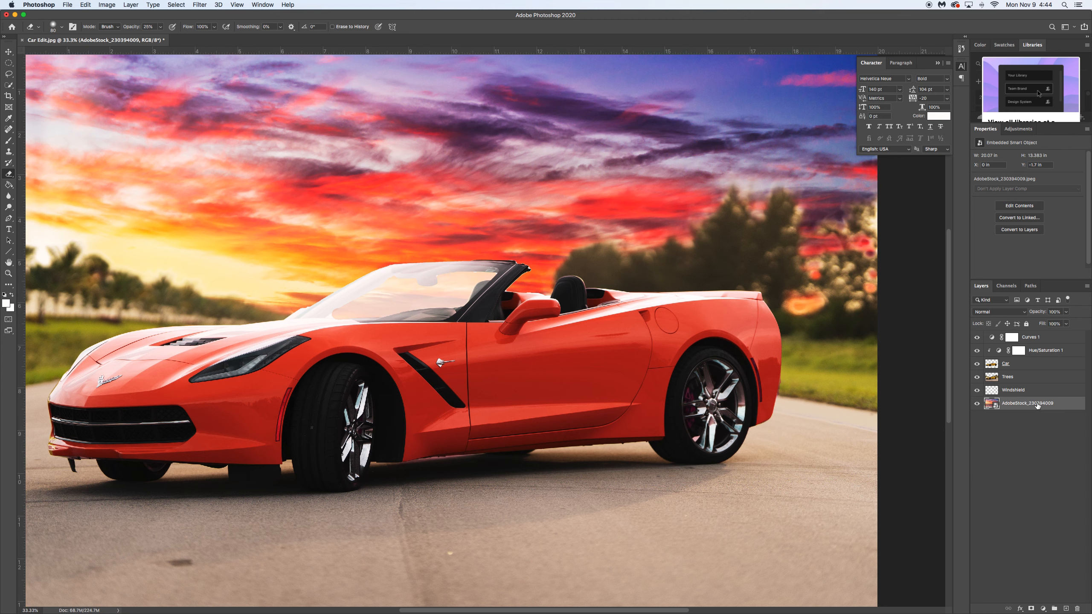
pyautogui.click(200, 5)
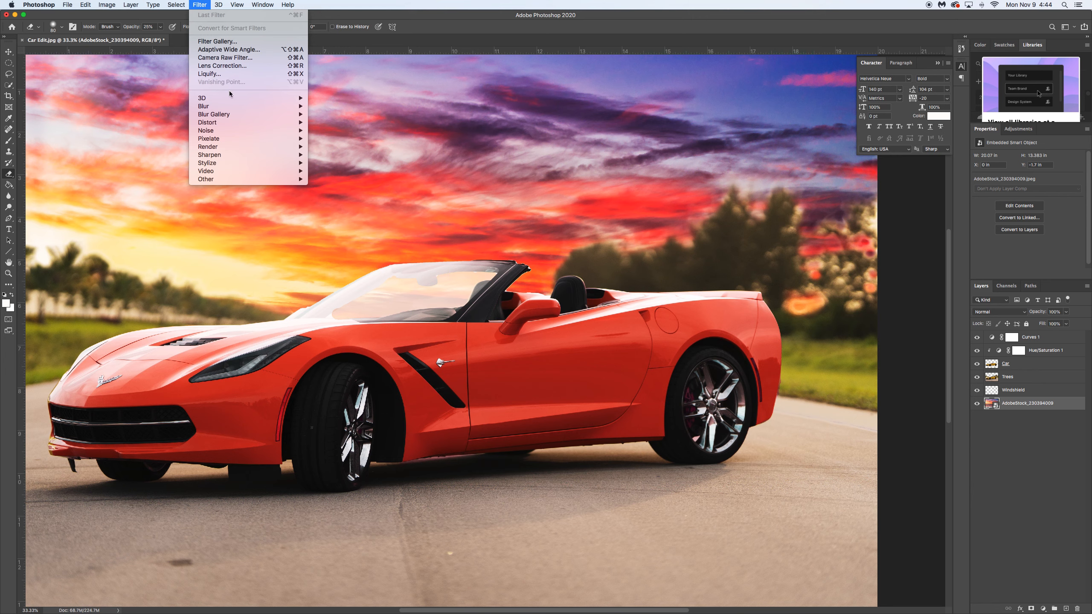
pyautogui.moveTo(242, 108)
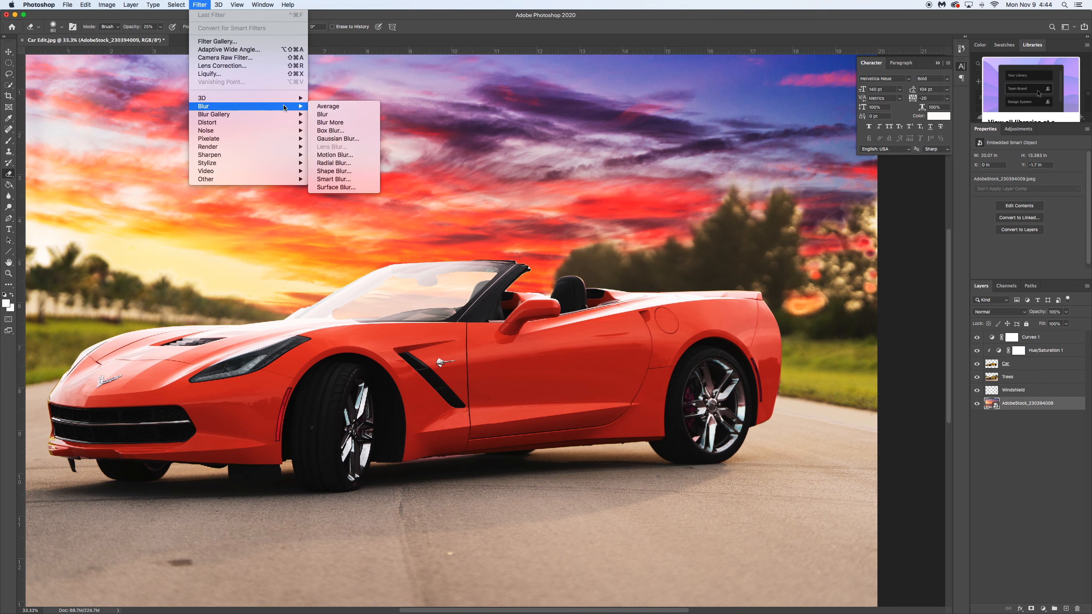
pyautogui.click(331, 139)
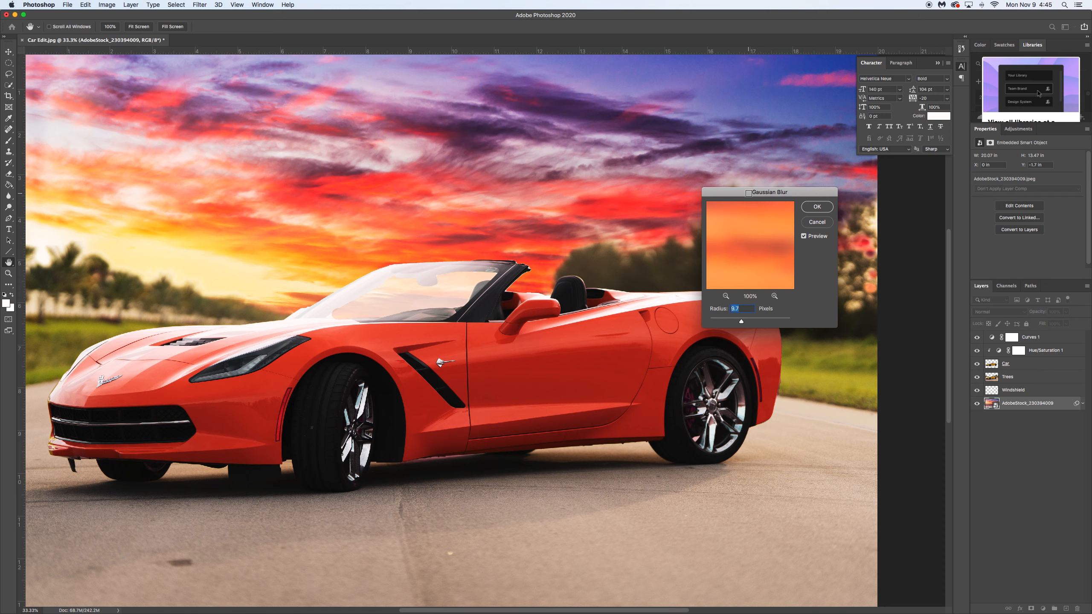
pyautogui.moveTo(749, 194); pyautogui.dragTo(690, 126)
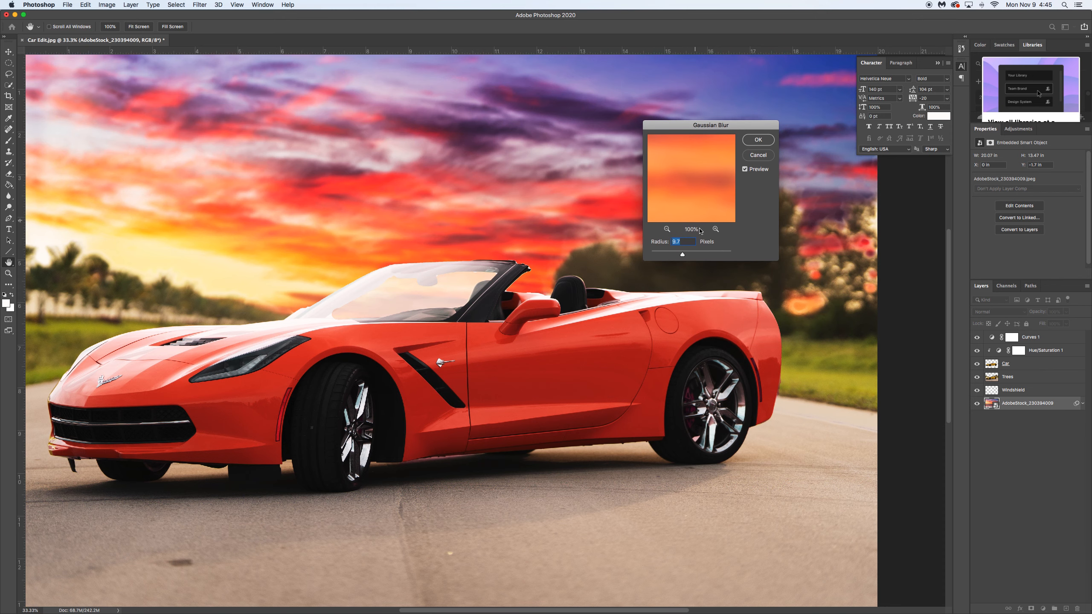
pyautogui.moveTo(685, 256); pyautogui.dragTo(702, 255)
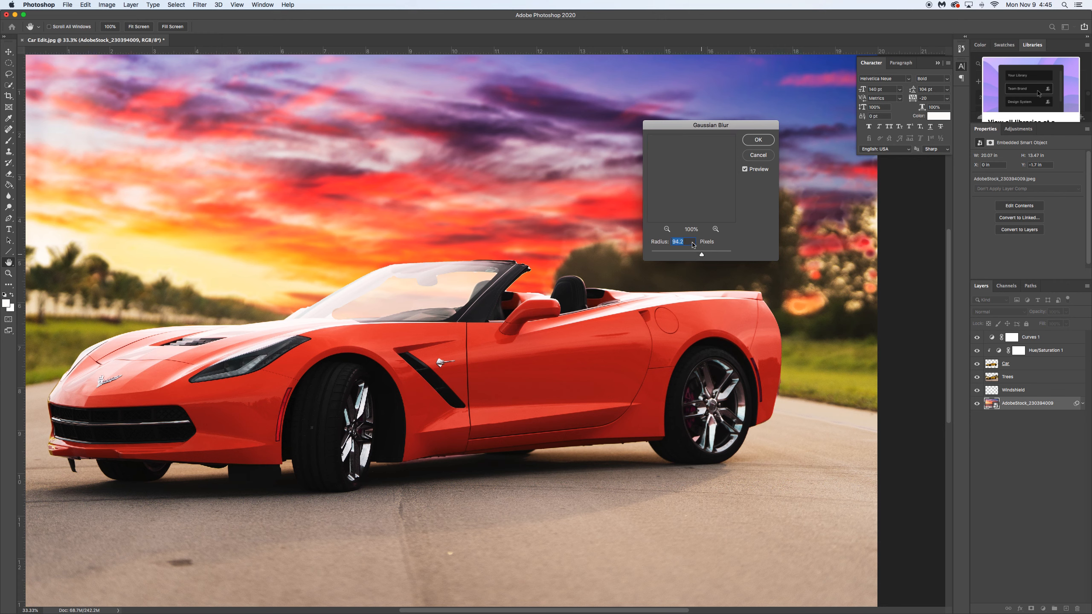
pyautogui.click(666, 229)
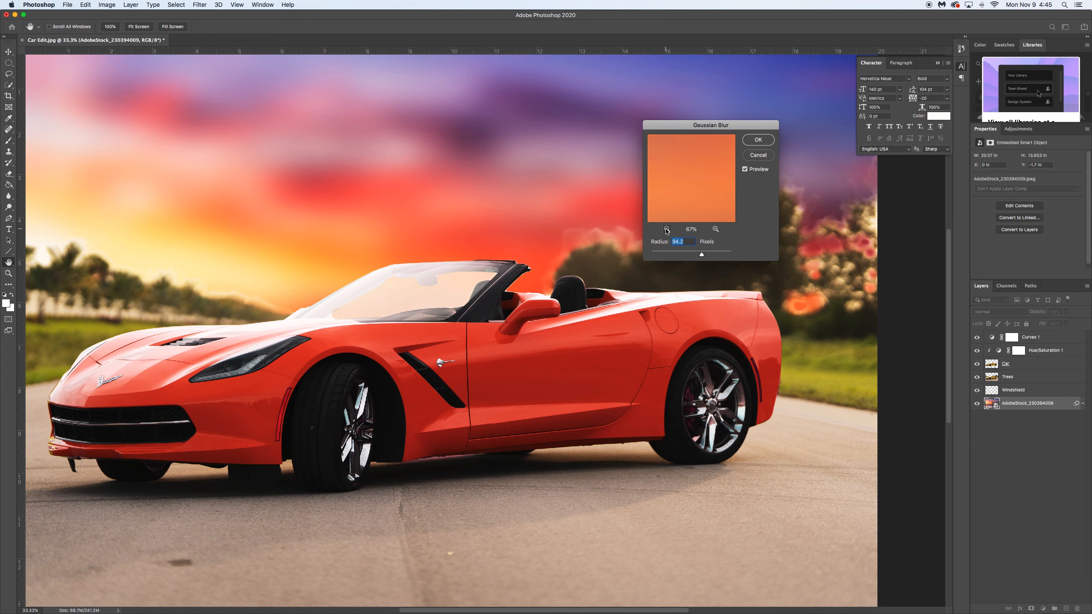
# - Lower the sky's Gaussian Blur radius to 8.2 pixels and apply the filter
pyautogui.moveTo(702, 256); pyautogui.dragTo(687, 257)
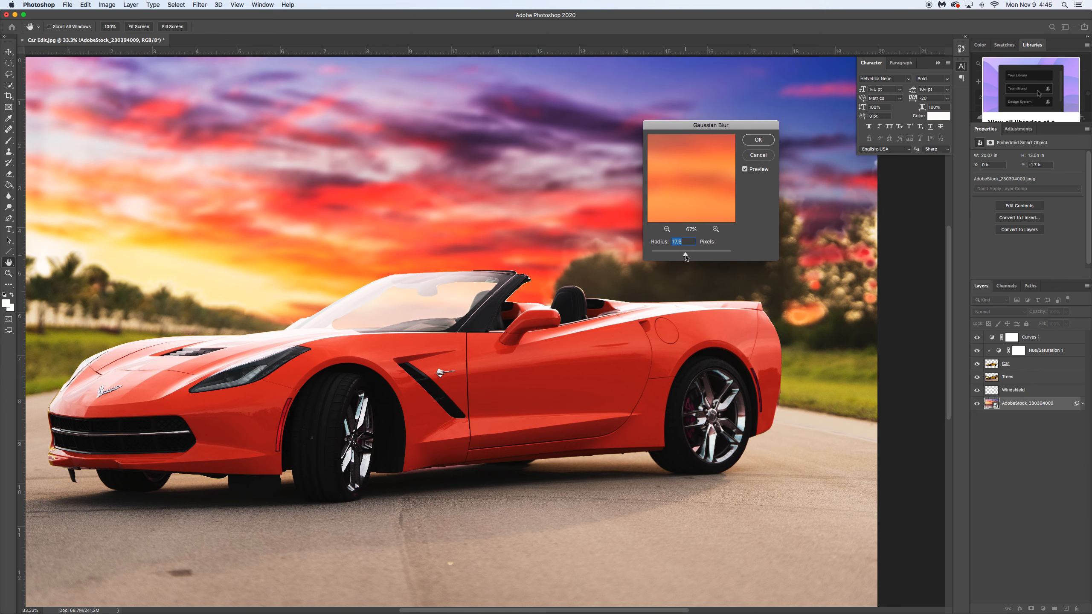
pyautogui.moveTo(687, 257); pyautogui.dragTo(686, 257)
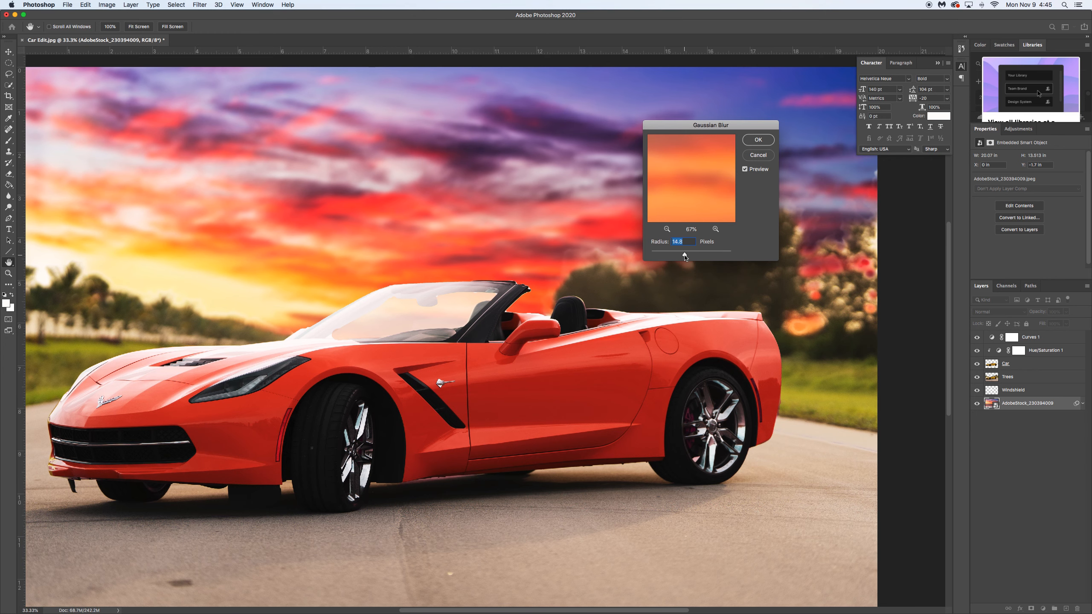
pyautogui.hscroll(2, 686, 257)
pyautogui.click(685, 256)
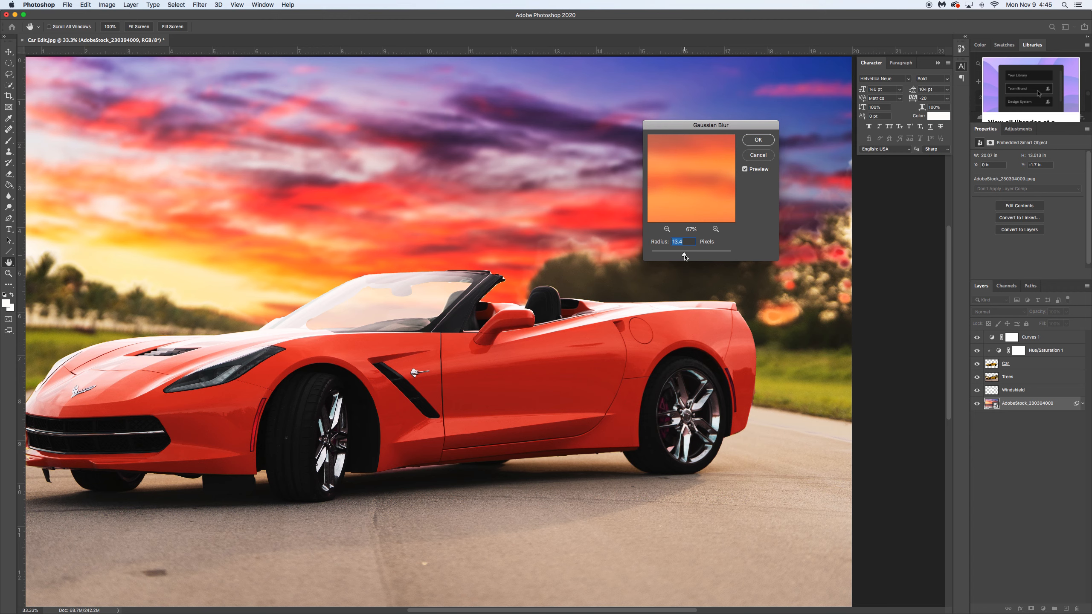
pyautogui.scroll(1, 686, 256)
pyautogui.click(685, 255)
pyautogui.moveTo(685, 256); pyautogui.dragTo(684, 255)
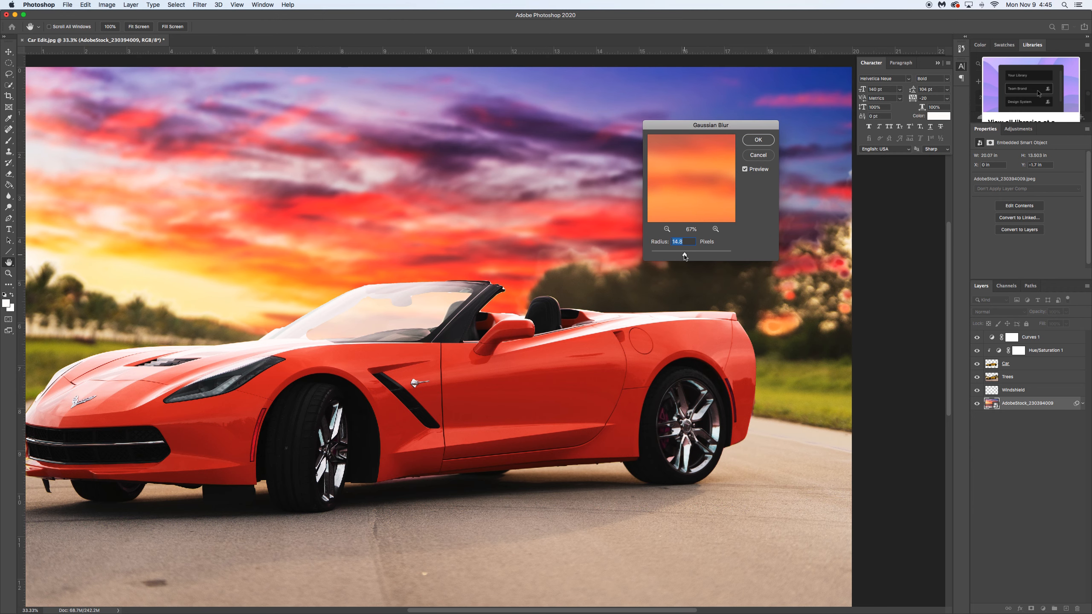
pyautogui.scroll(1, 684, 256)
pyautogui.scroll(1, 685, 256)
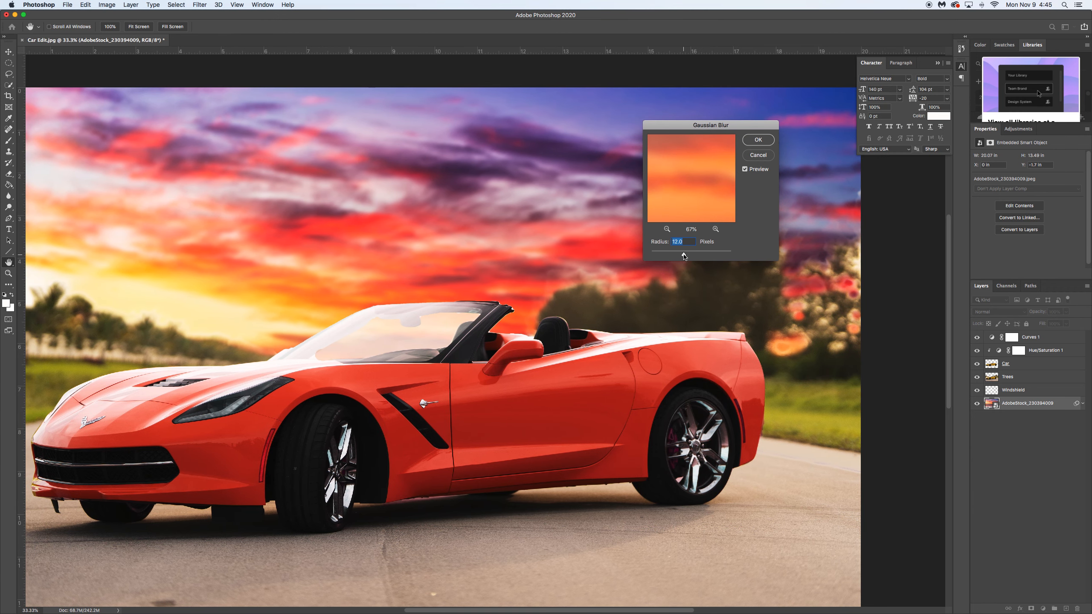
pyautogui.moveTo(684, 257); pyautogui.dragTo(684, 257)
pyautogui.moveTo(684, 257); pyautogui.dragTo(680, 257)
pyautogui.click(679, 255)
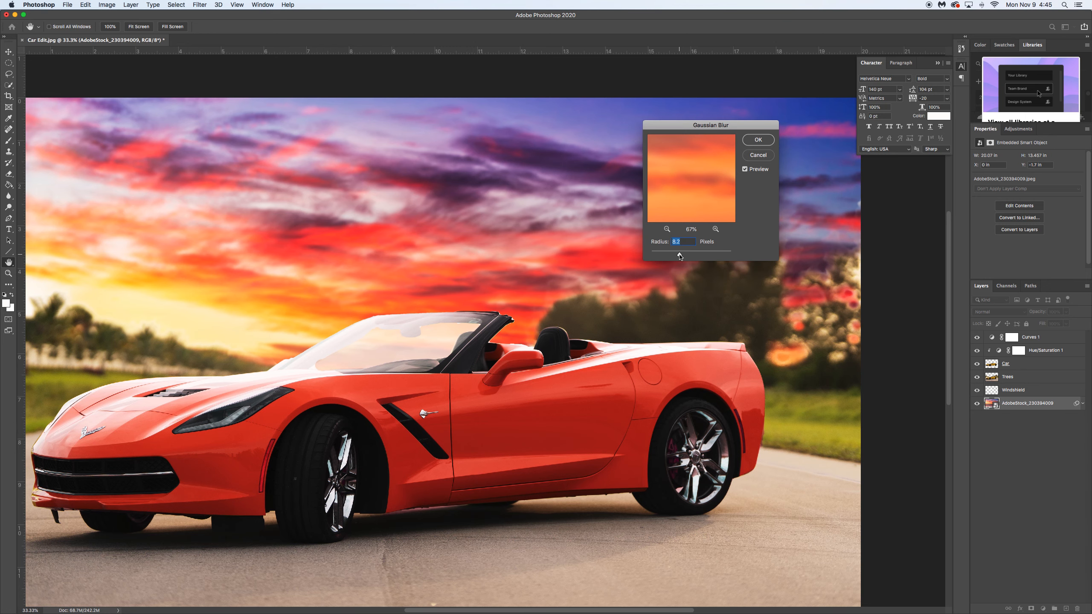
pyautogui.click(758, 140)
pyautogui.press('e')
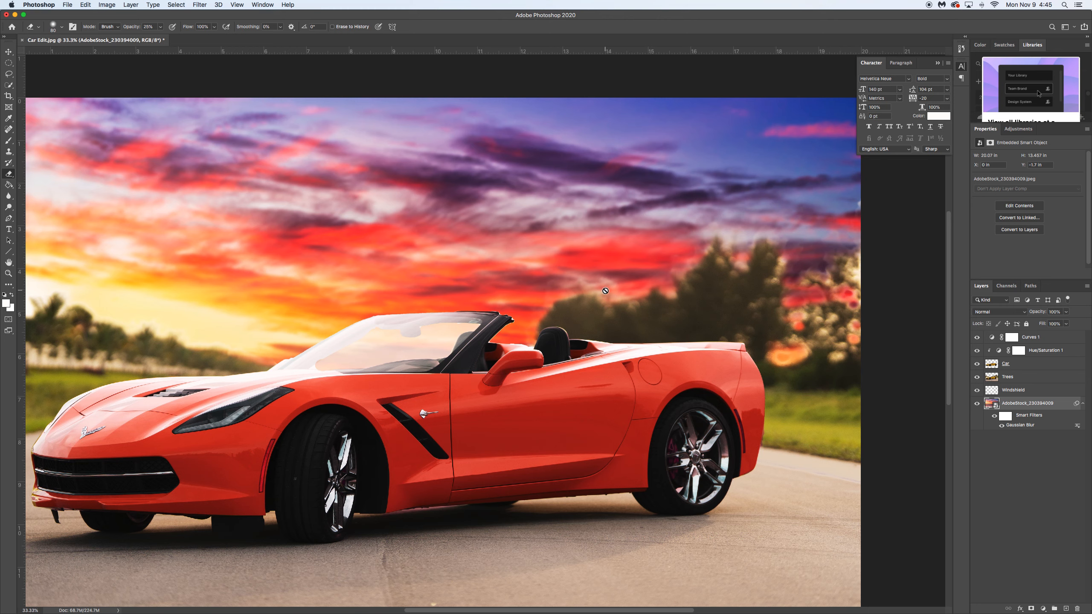
# - Examine the edges around the windshield frame, mirror and seat up close, and review the whole composition
pyautogui.press('super+equal')
pyautogui.press('super+equal')
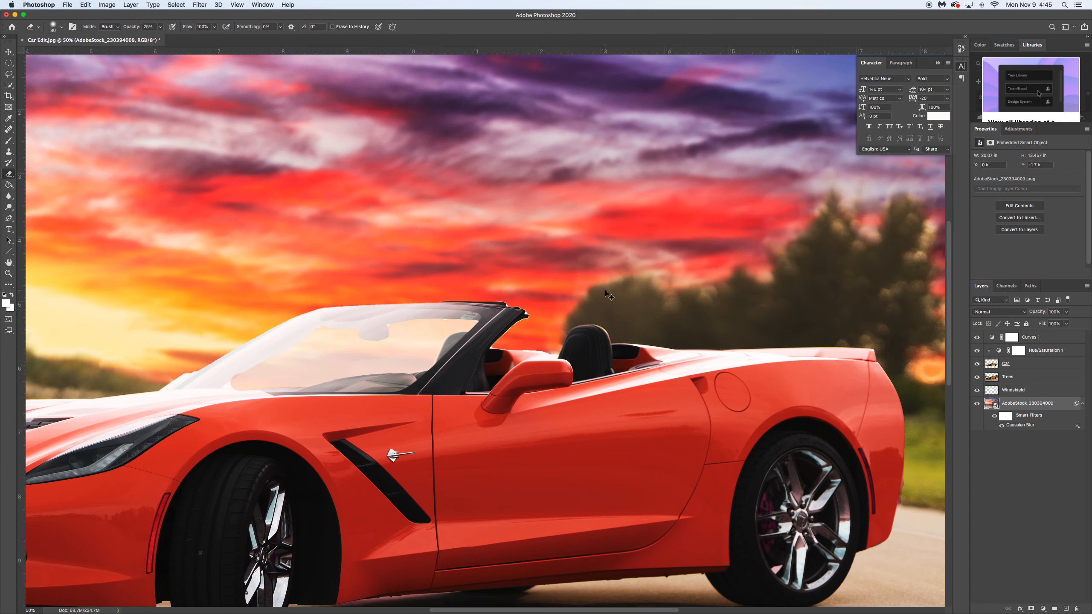
pyautogui.press('super+equal')
pyautogui.press('super+equal')
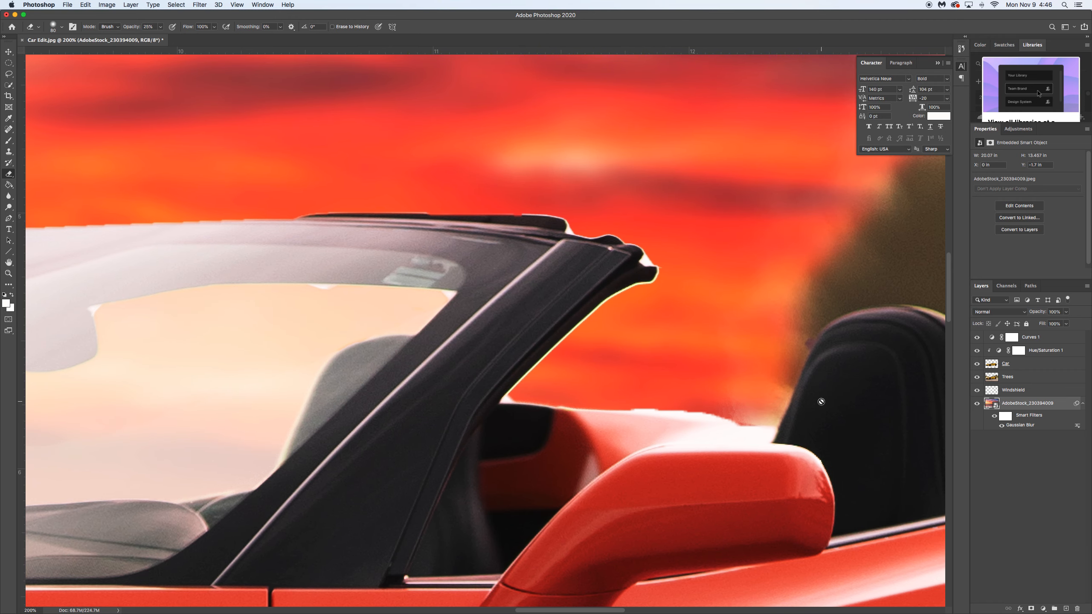
pyautogui.moveTo(821, 400); pyautogui.dragTo(719, 373)
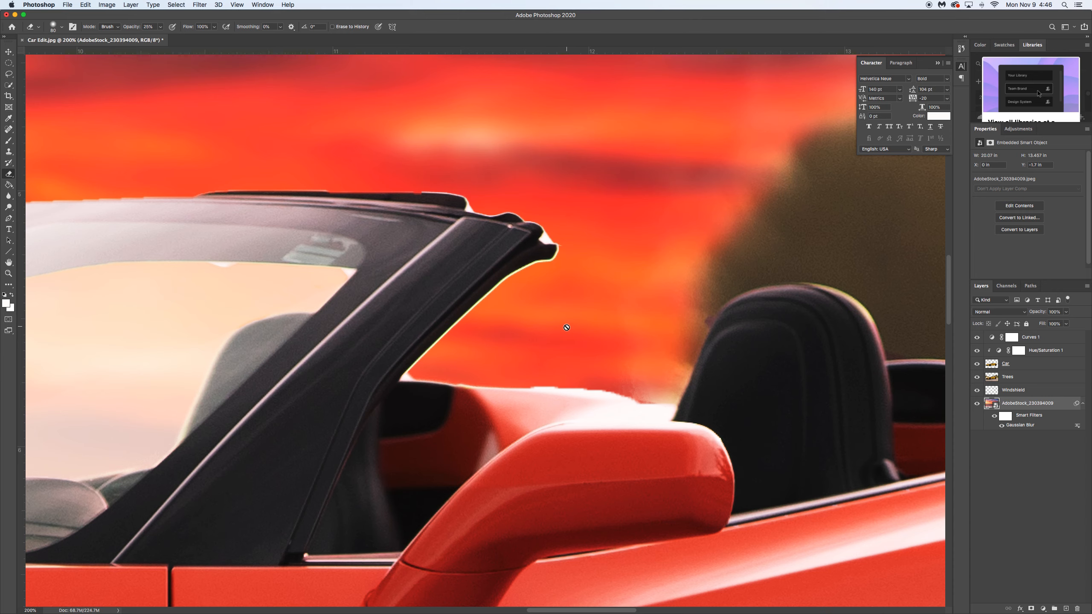
pyautogui.press('super+minus')
pyautogui.press('super+minus')
pyautogui.press('super+minus')
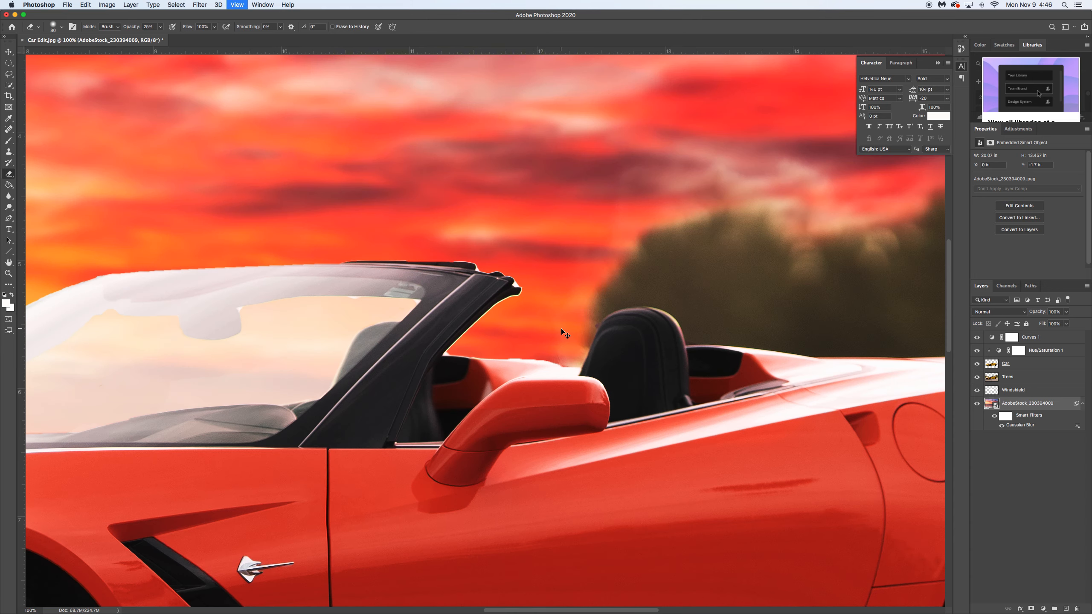
pyautogui.press('super+minus')
pyautogui.press('super+minus')
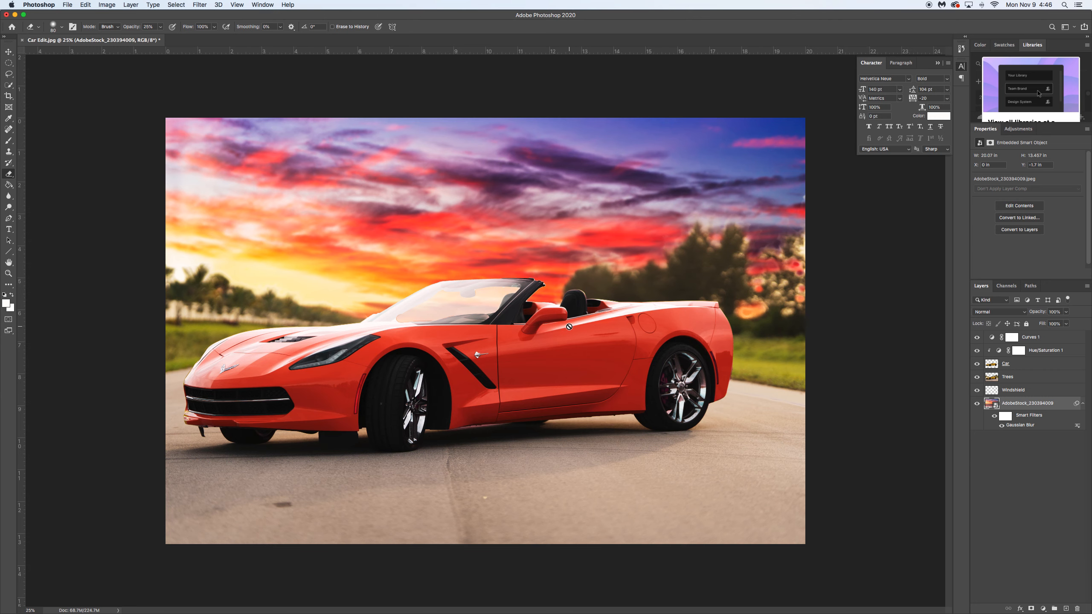
pyautogui.click(63, 8)
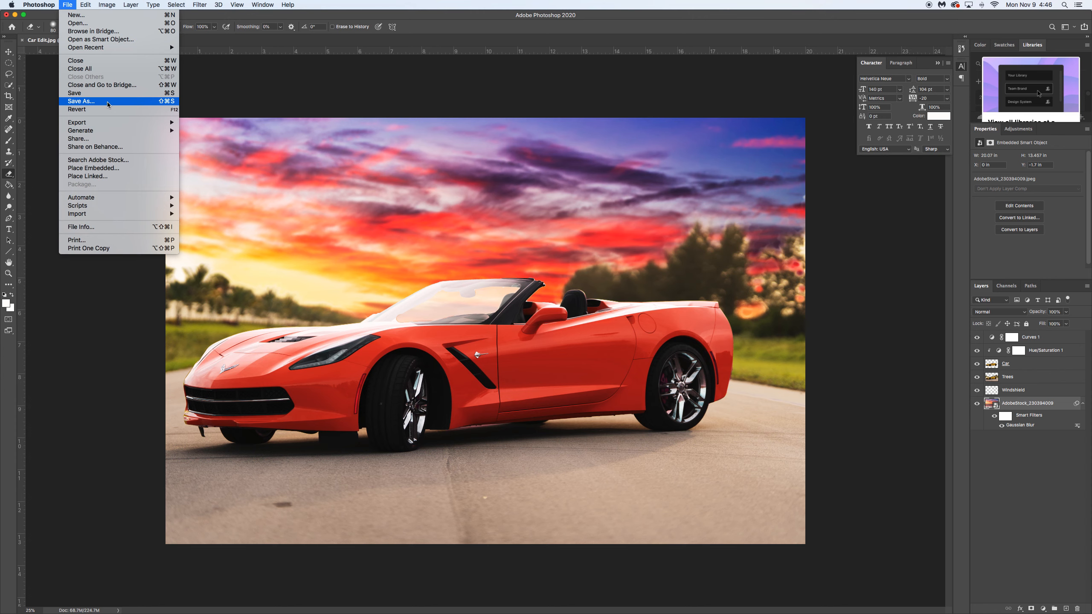
pyautogui.click(249, 20)
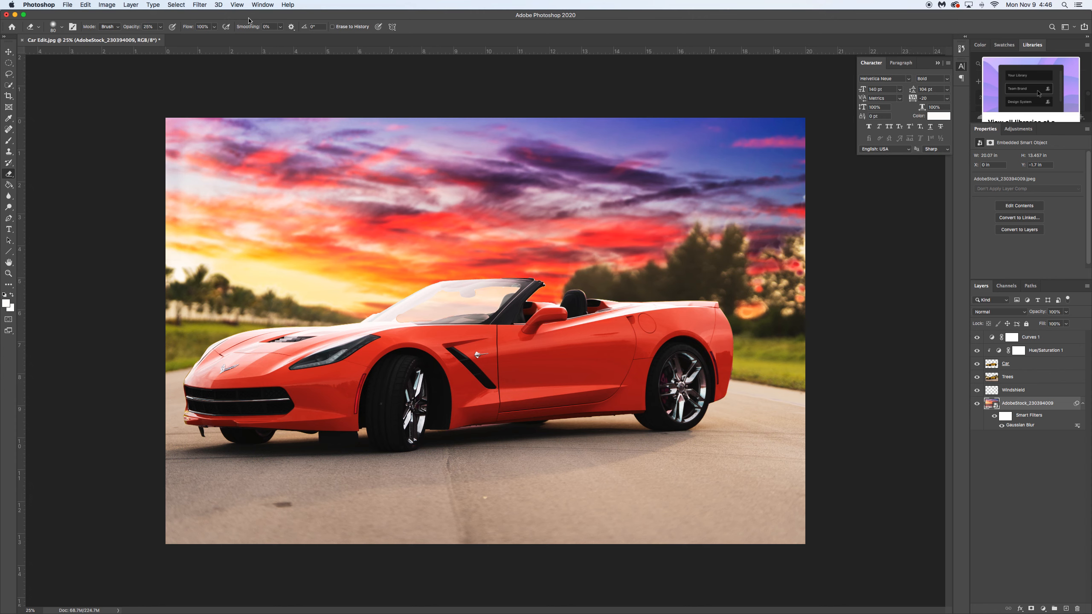